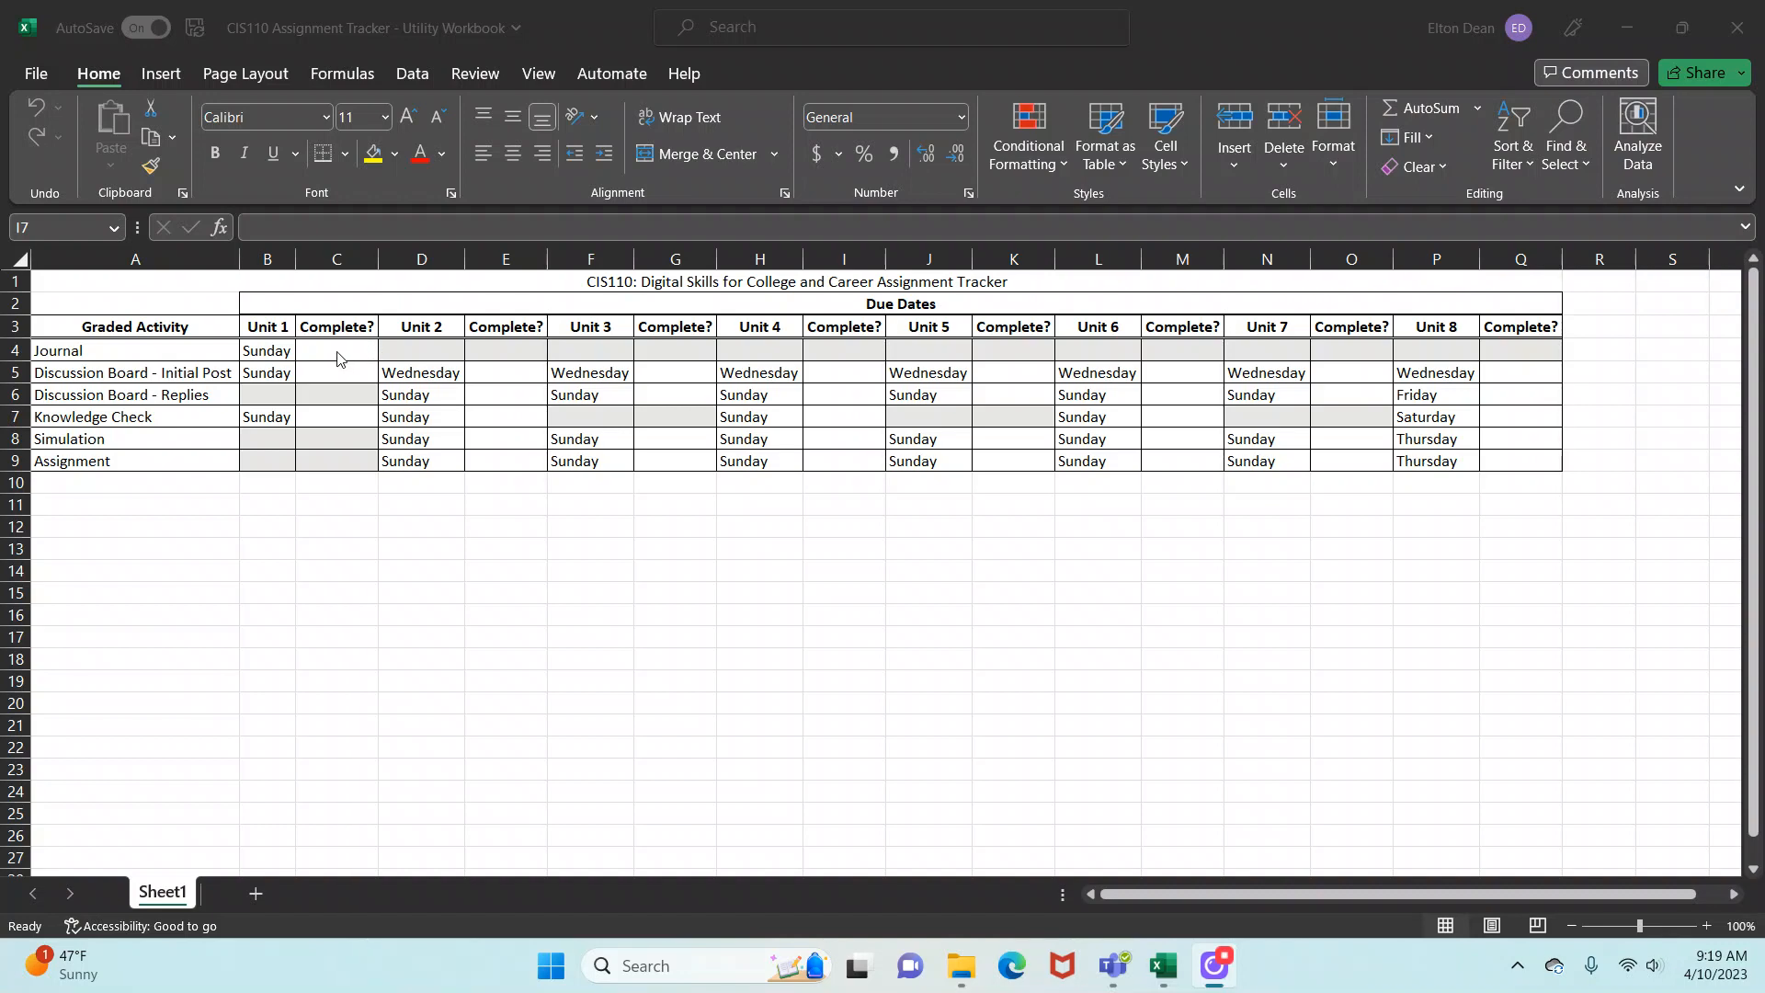
Enter Unit 1 completion dates of 2/6/23 for Journal in C4 and 2/7/23 for Discussion Board - Initial Post in C5.
{"action": "left_click", "coordinate": [338, 355]}
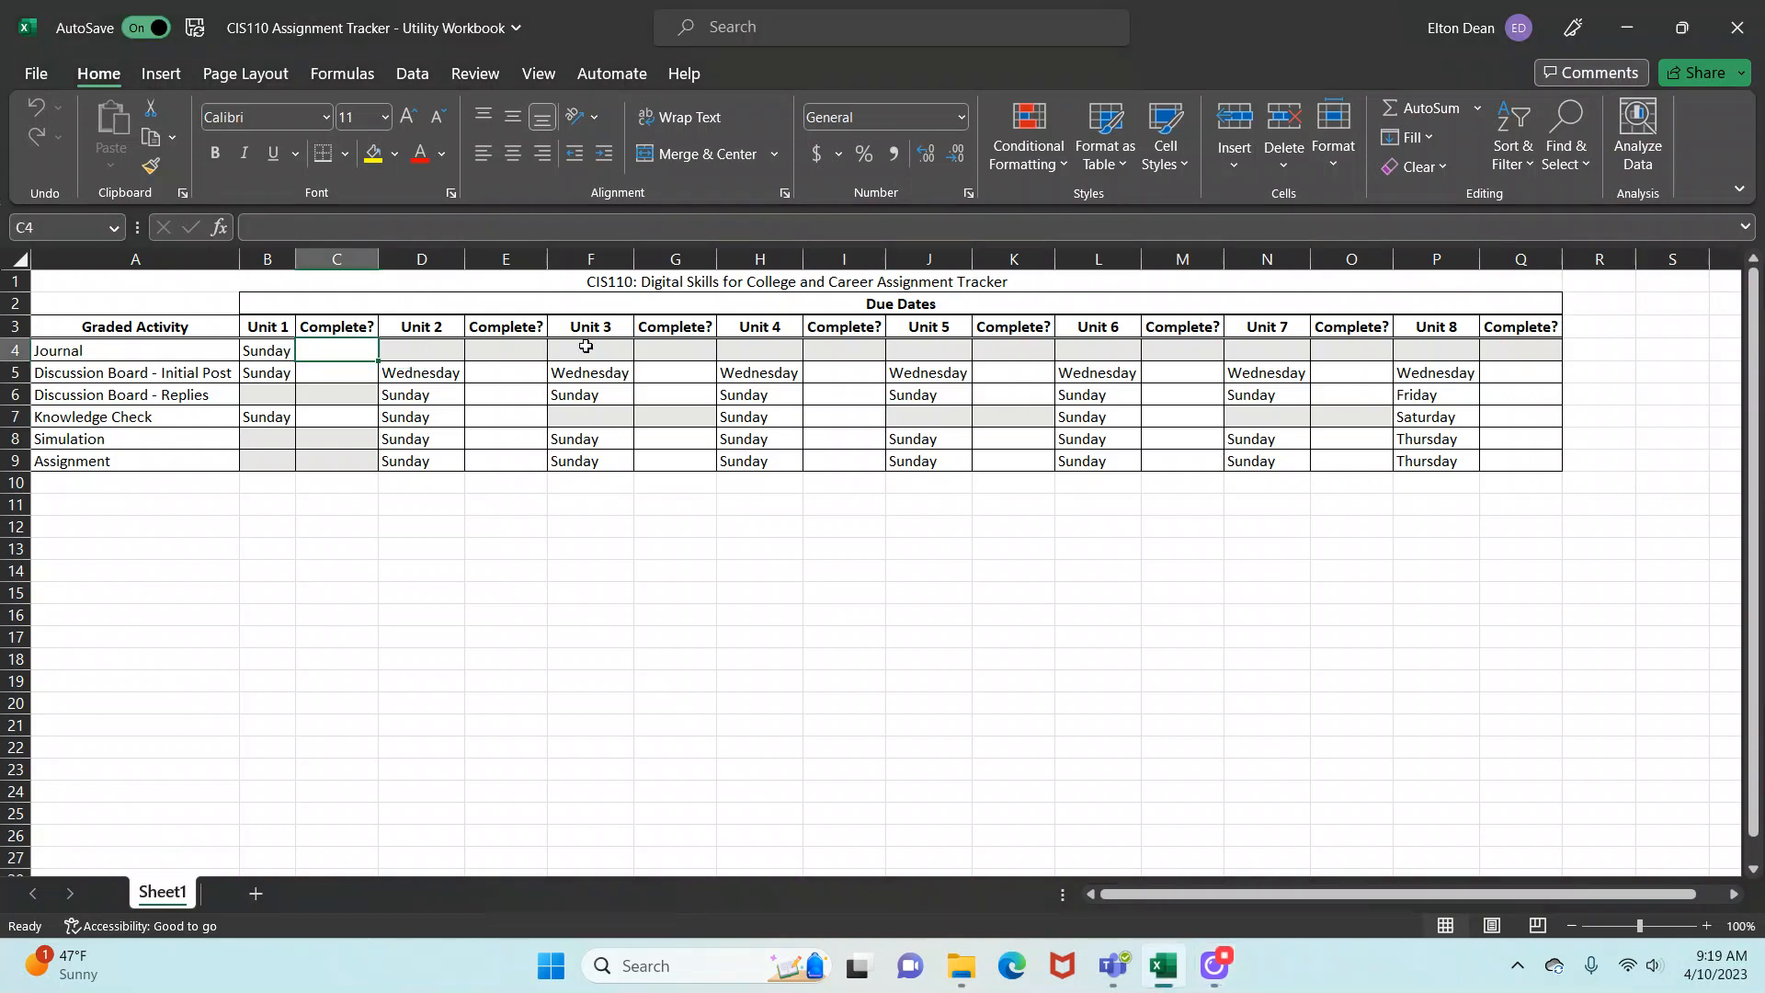
{"action": "type", "text": "2/"}
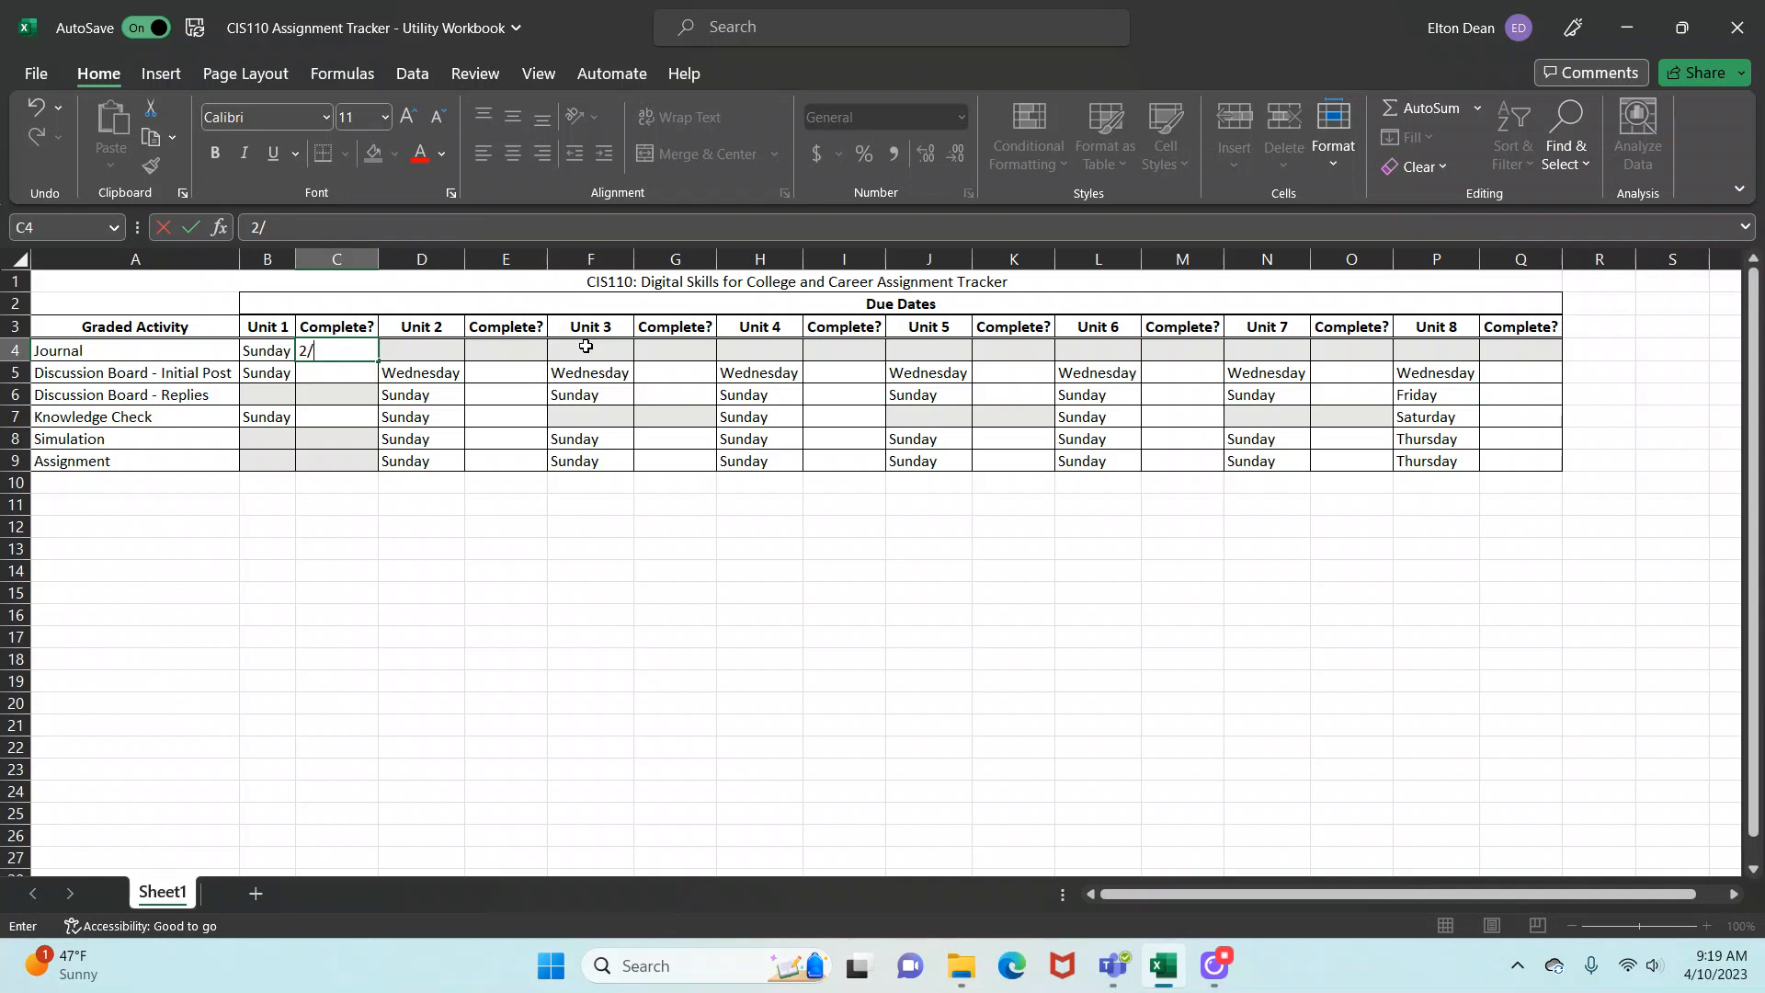
{"action": "type", "text": "6/23"}
{"action": "key", "text": "Return"}
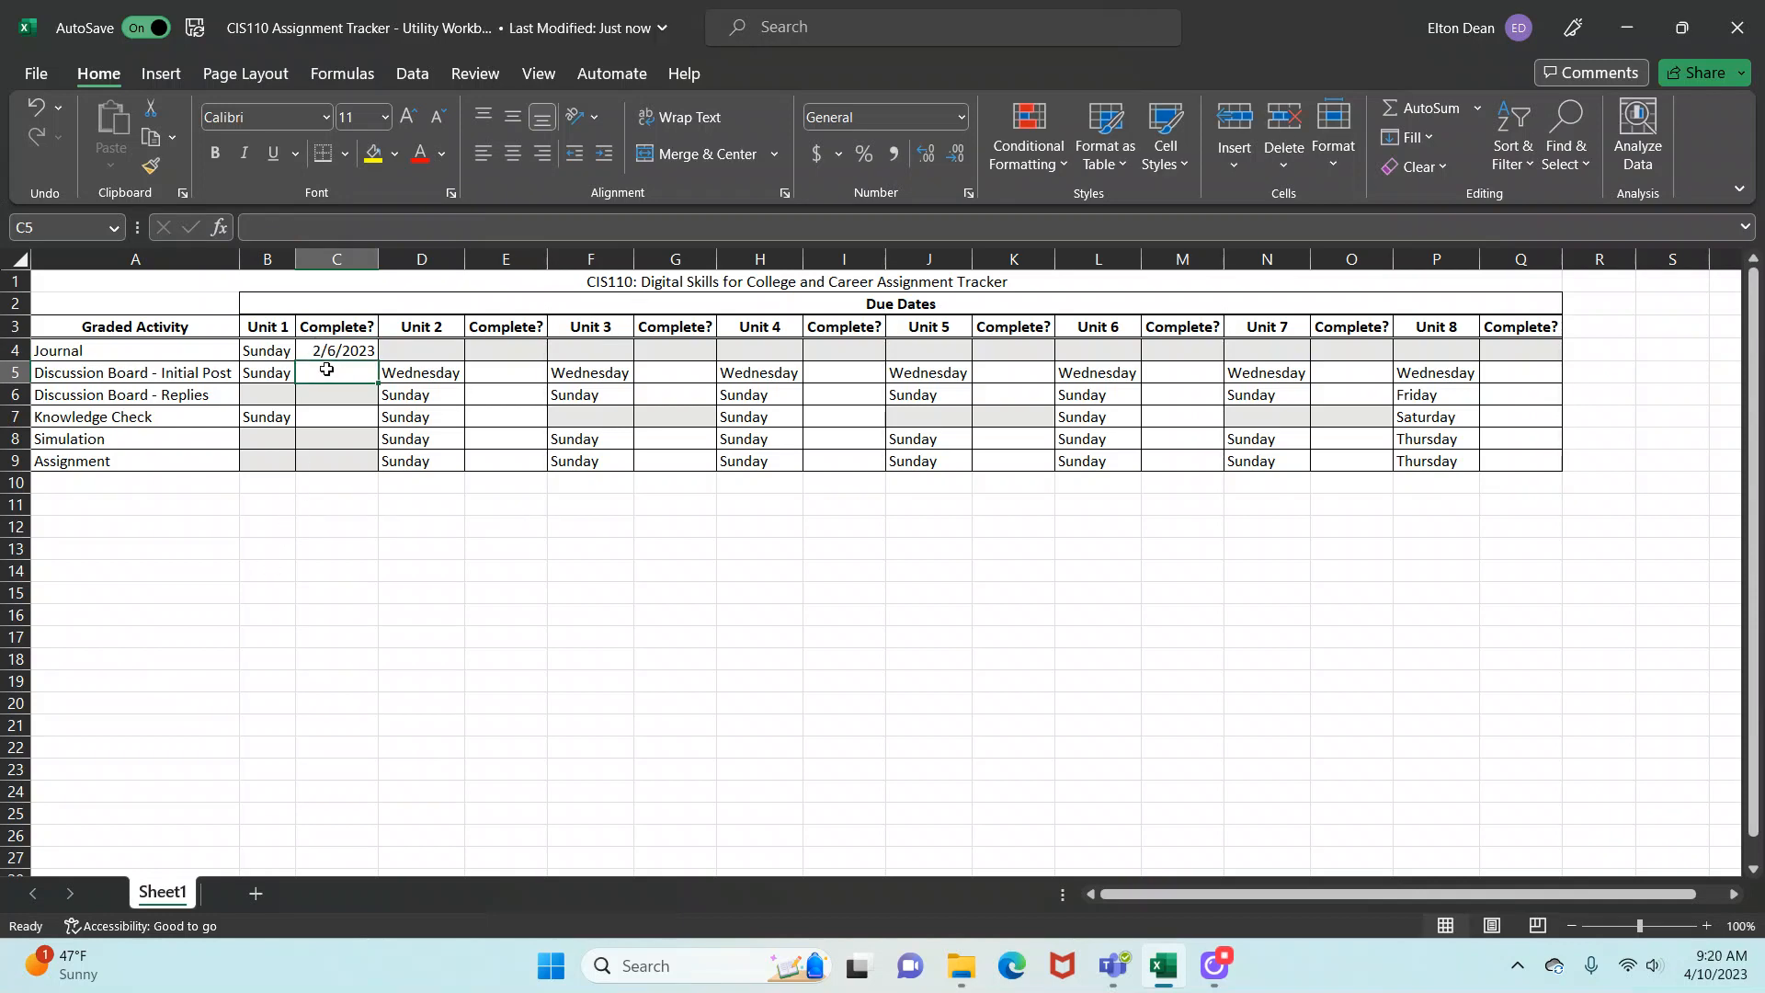
{"action": "type", "text": "2/"}
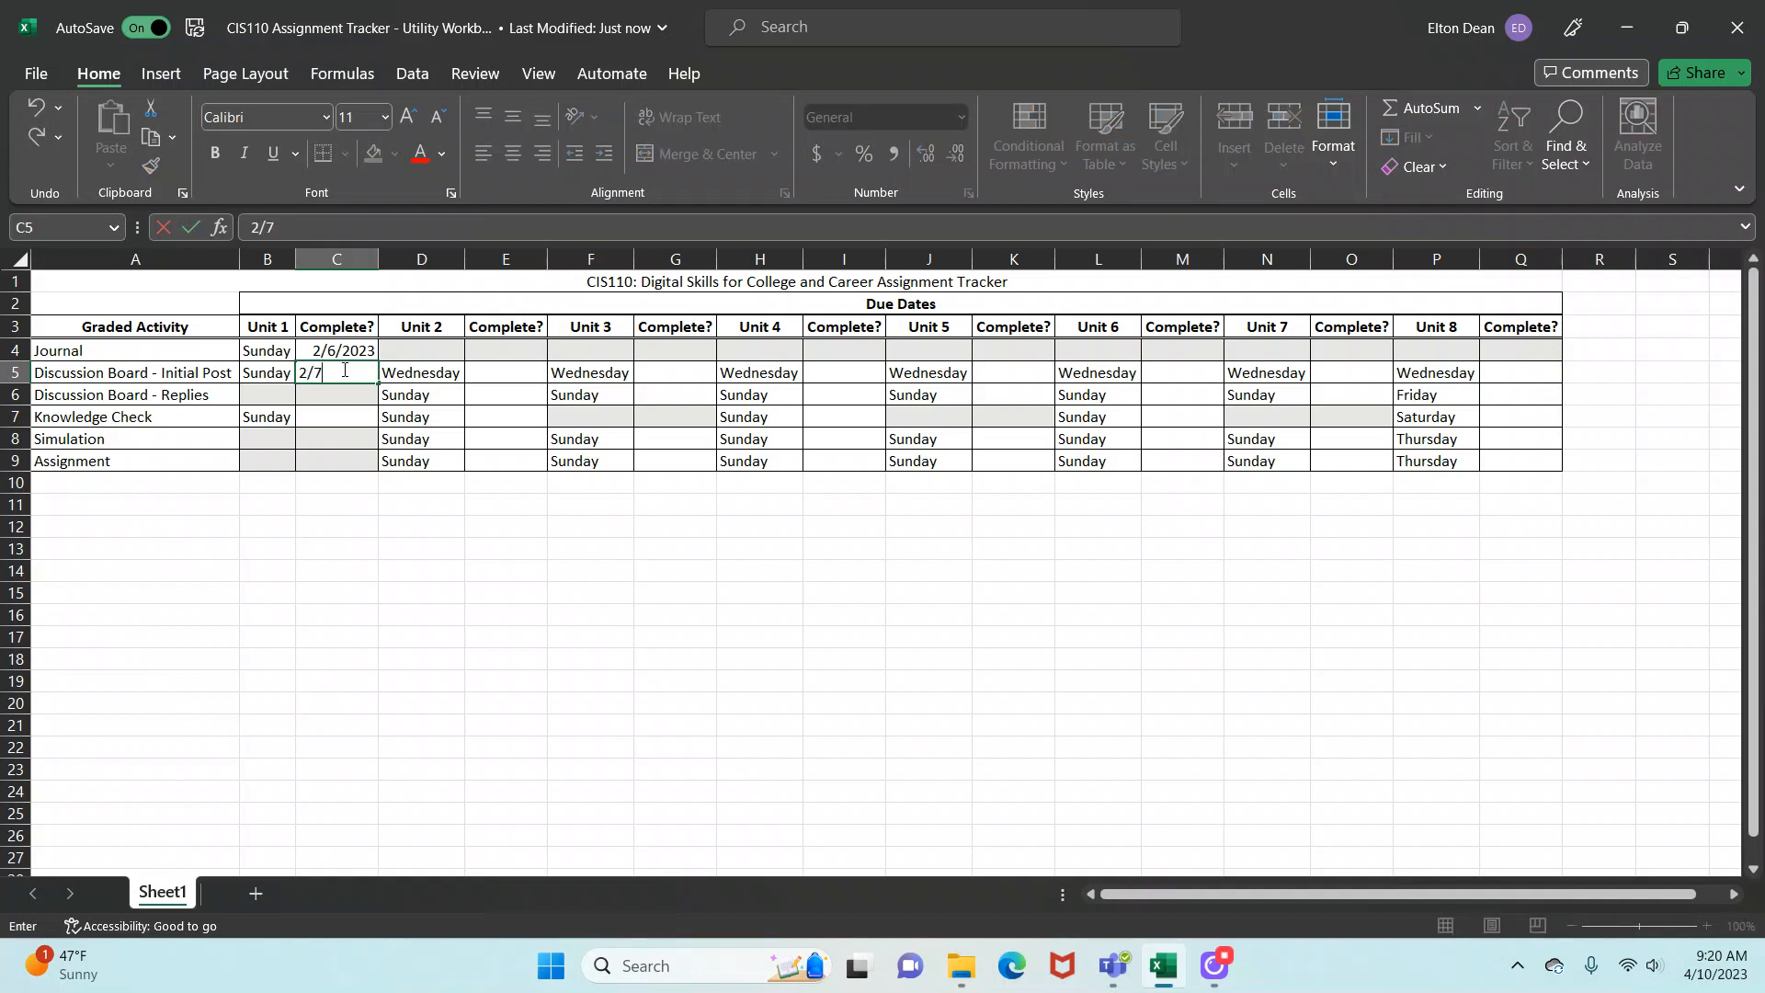
{"action": "type", "text": "7/23"}
{"action": "key", "text": "Return"}
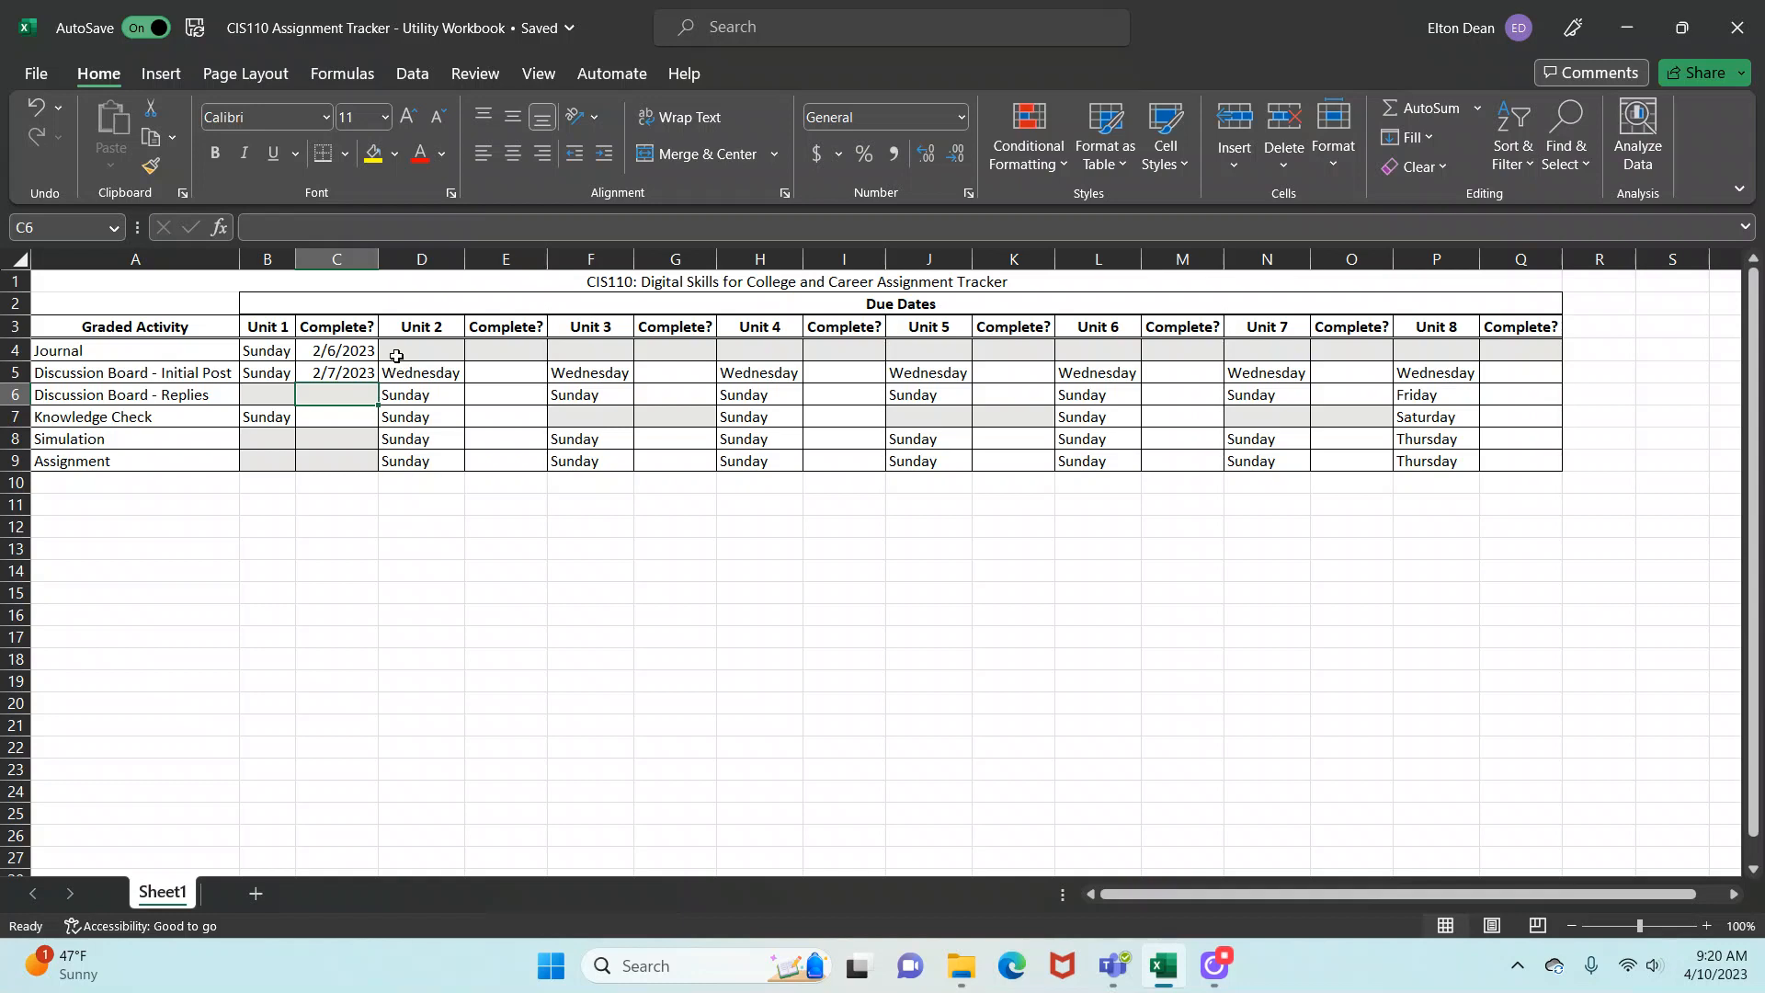
{"action": "left_click_drag", "start_coordinate": [397, 354], "coordinate": [1483, 352]}
{"action": "left_click_drag", "start_coordinate": [1264, 419], "coordinate": [1352, 411]}
{"action": "left_click_drag", "start_coordinate": [919, 416], "coordinate": [1026, 409]}
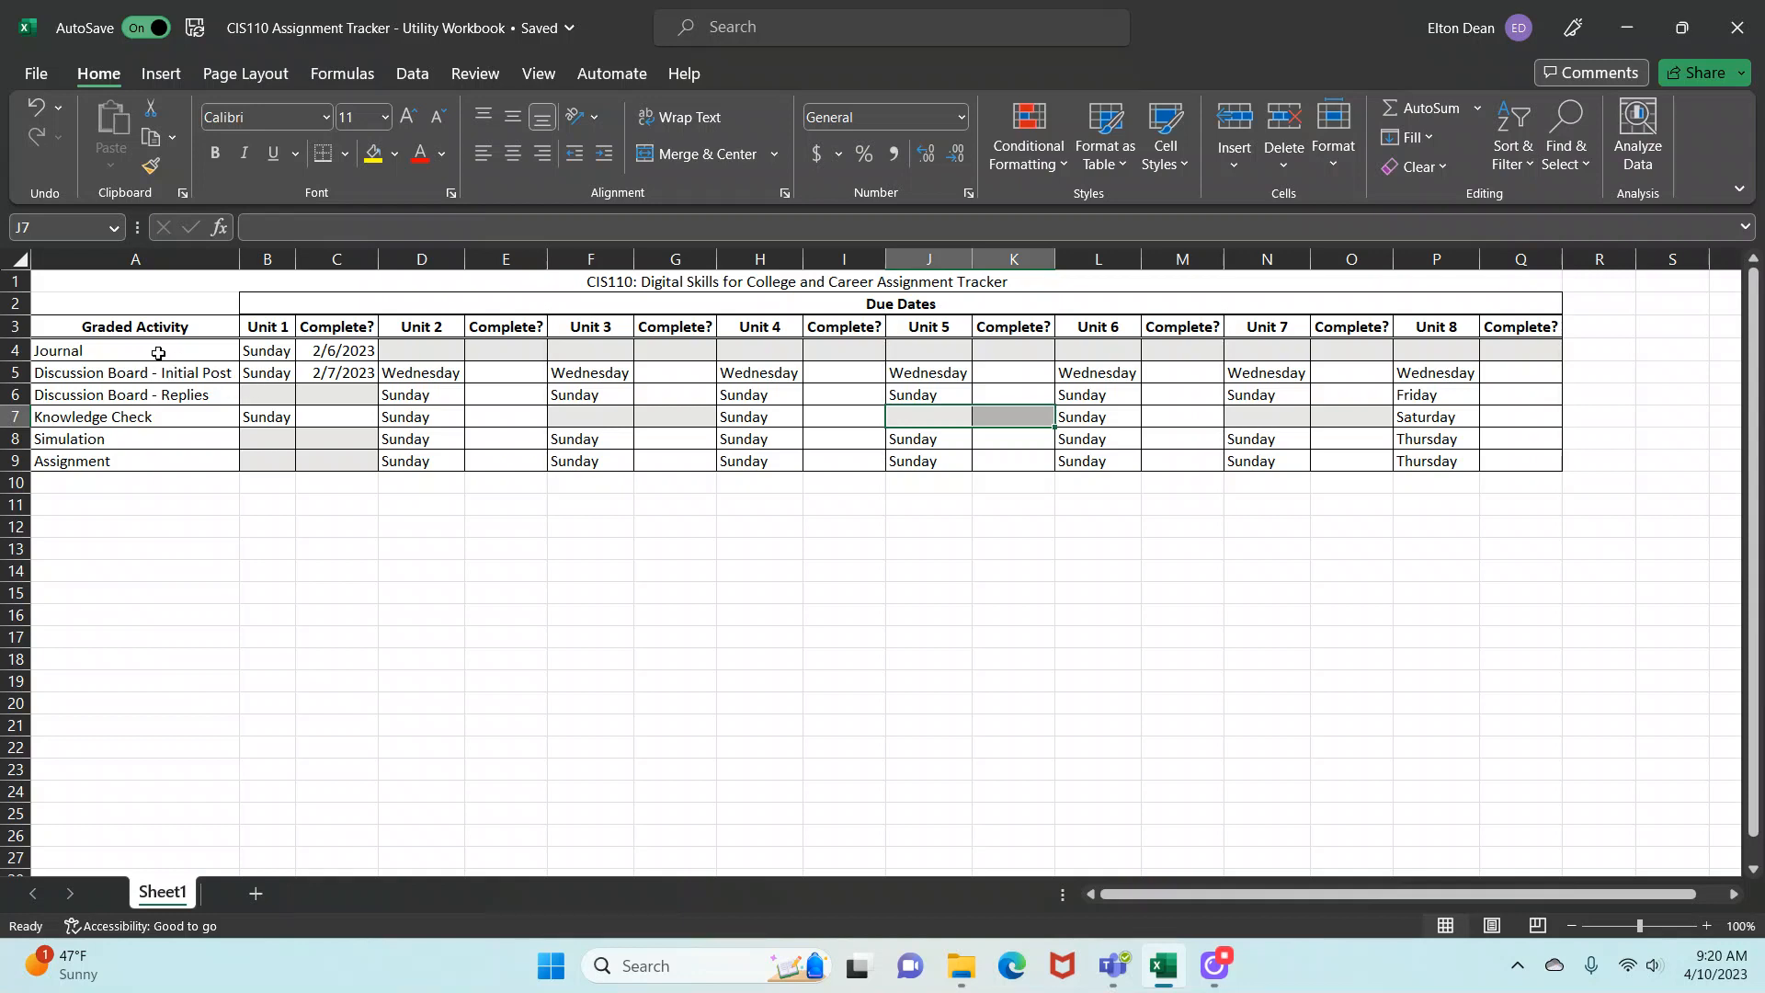
Fill the Journal cells A4:C4 yellow, change that fill to a theme green, and give A5:C5 the same green.
{"action": "left_click", "coordinate": [120, 352]}
{"action": "left_click_drag", "start_coordinate": [120, 353], "coordinate": [351, 352]}
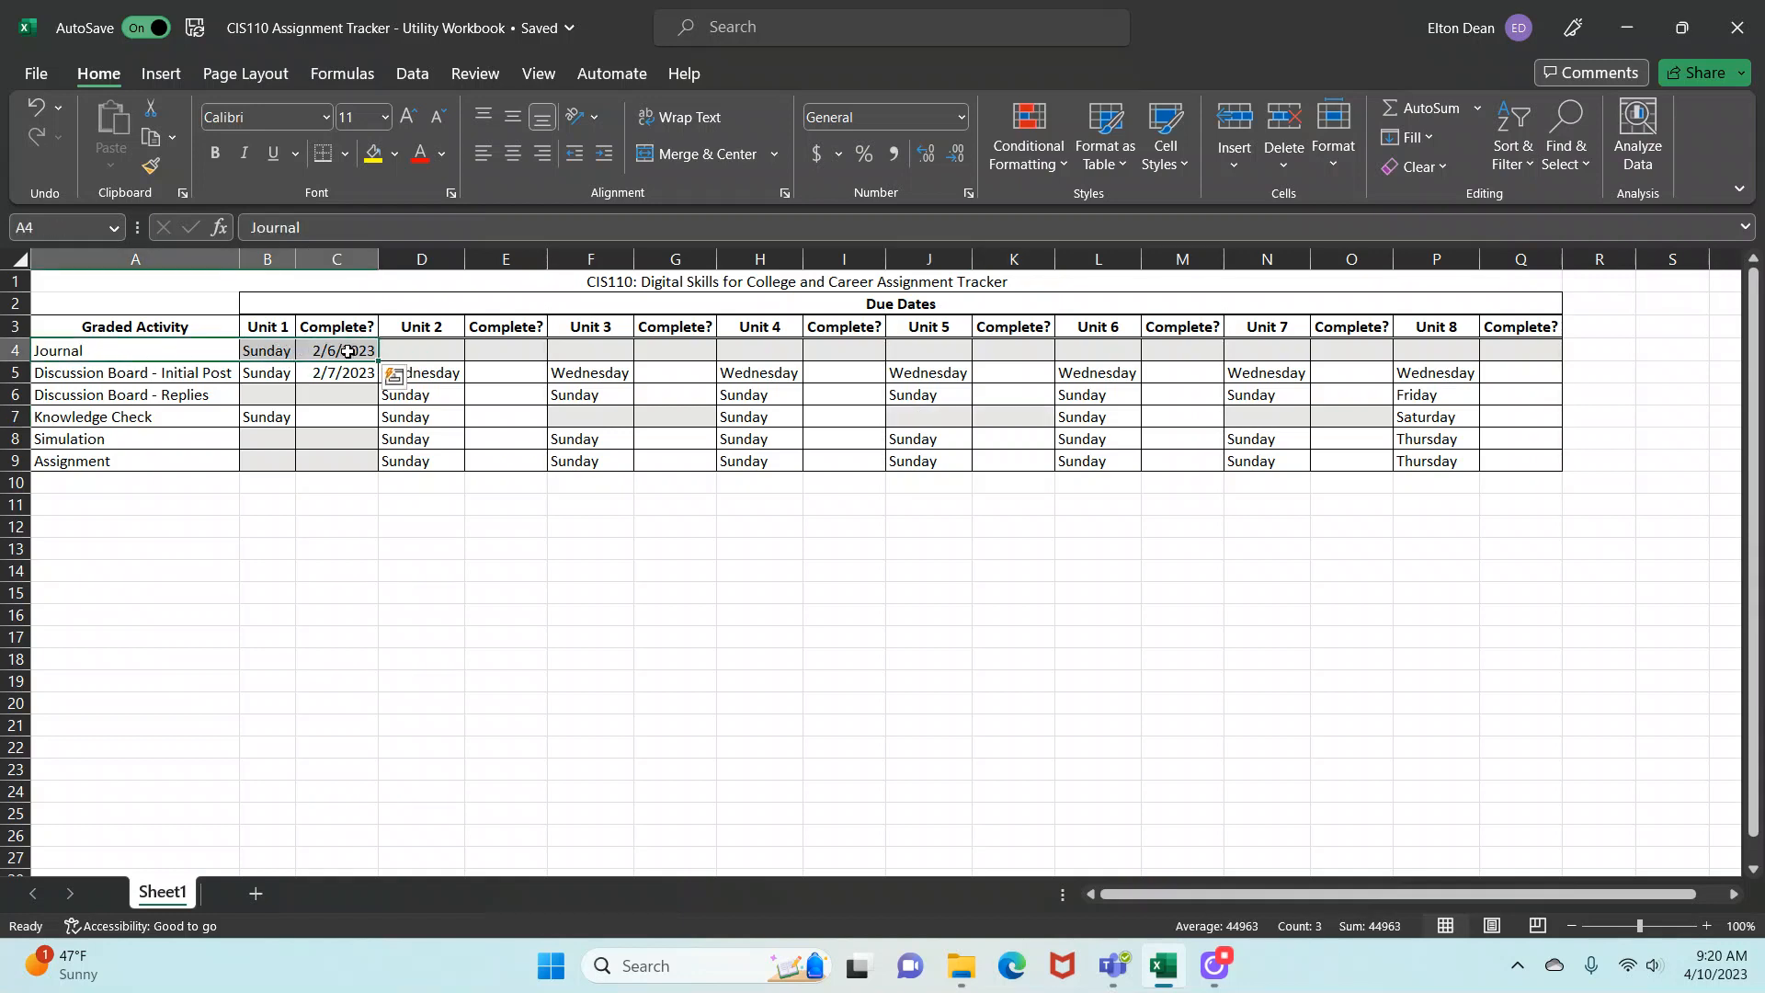
{"action": "left_click", "coordinate": [375, 161]}
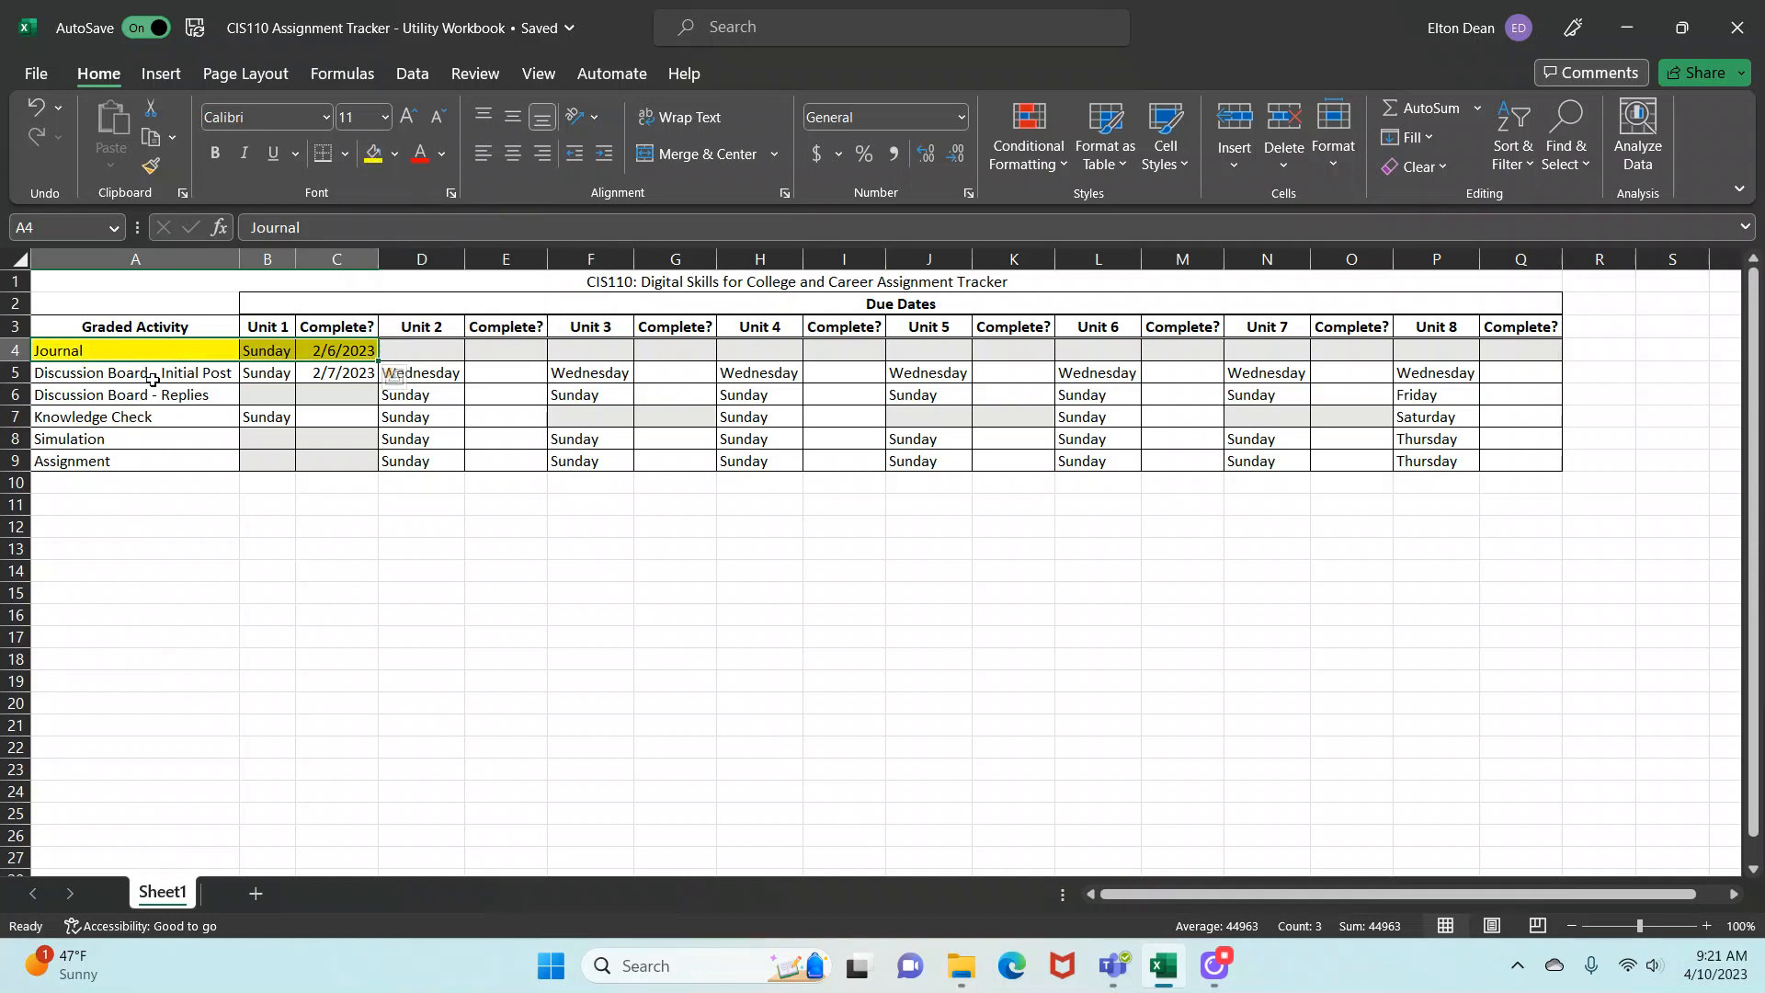
{"action": "left_click", "coordinate": [397, 156]}
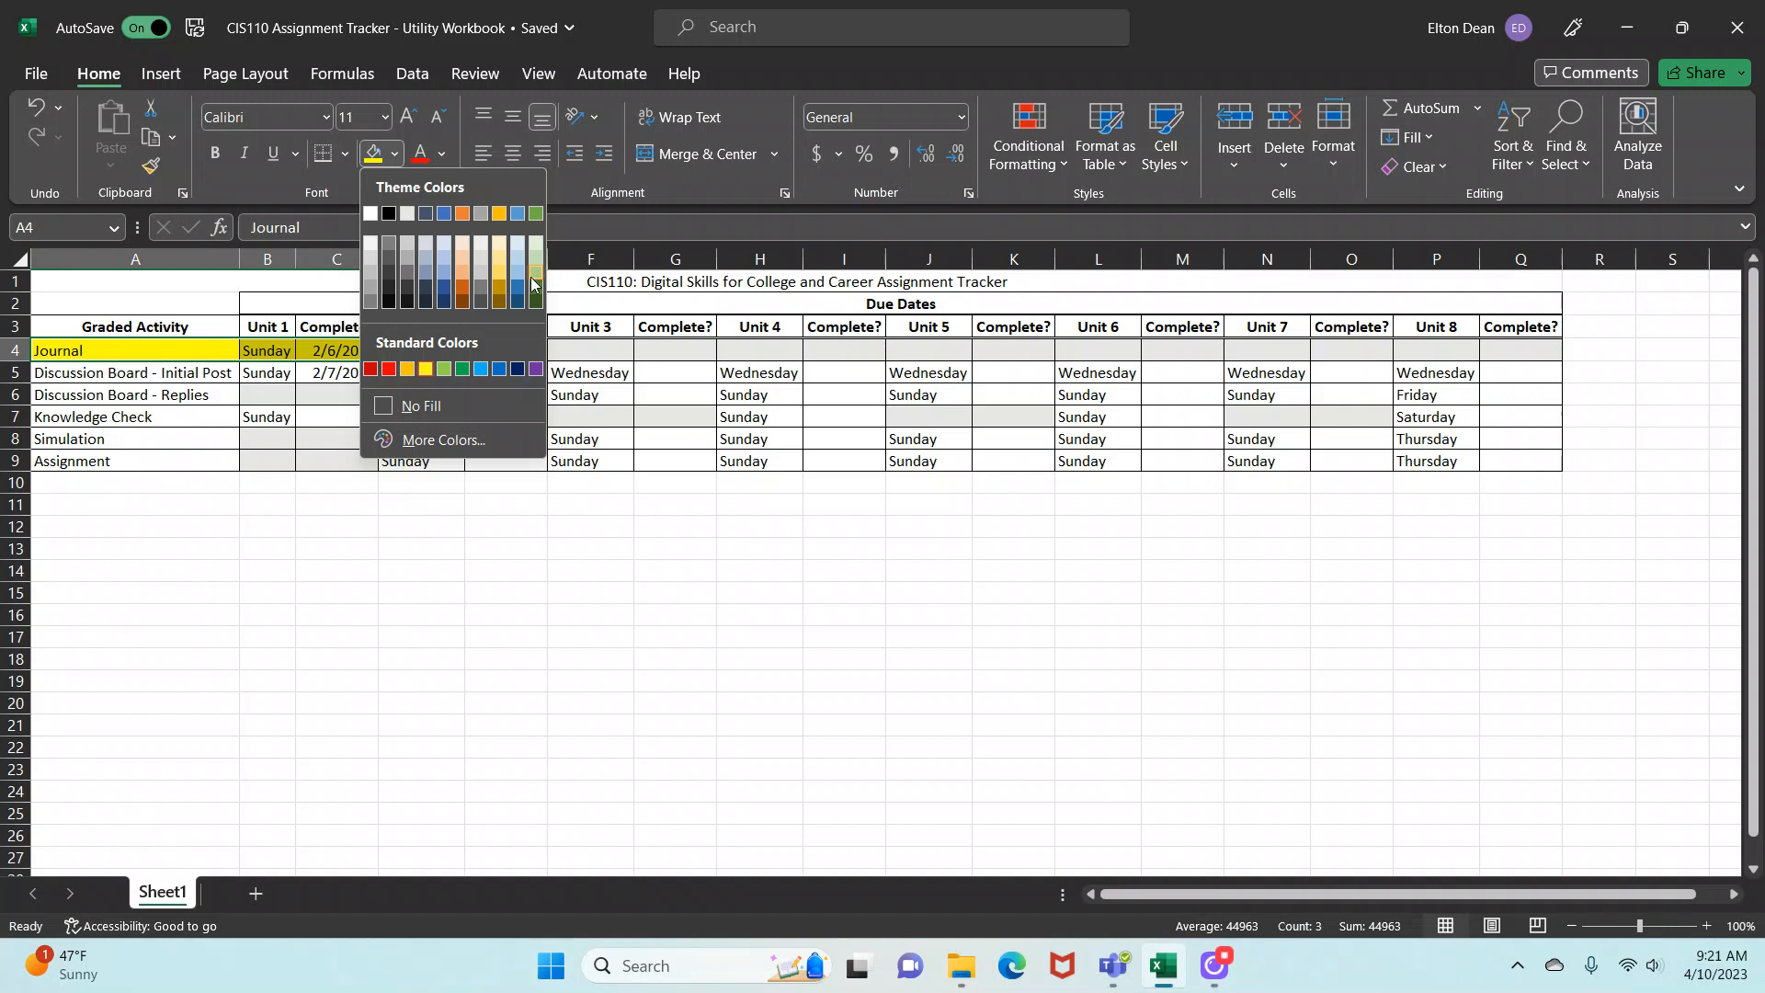
{"action": "left_click", "coordinate": [536, 278]}
{"action": "left_click", "coordinate": [316, 526]}
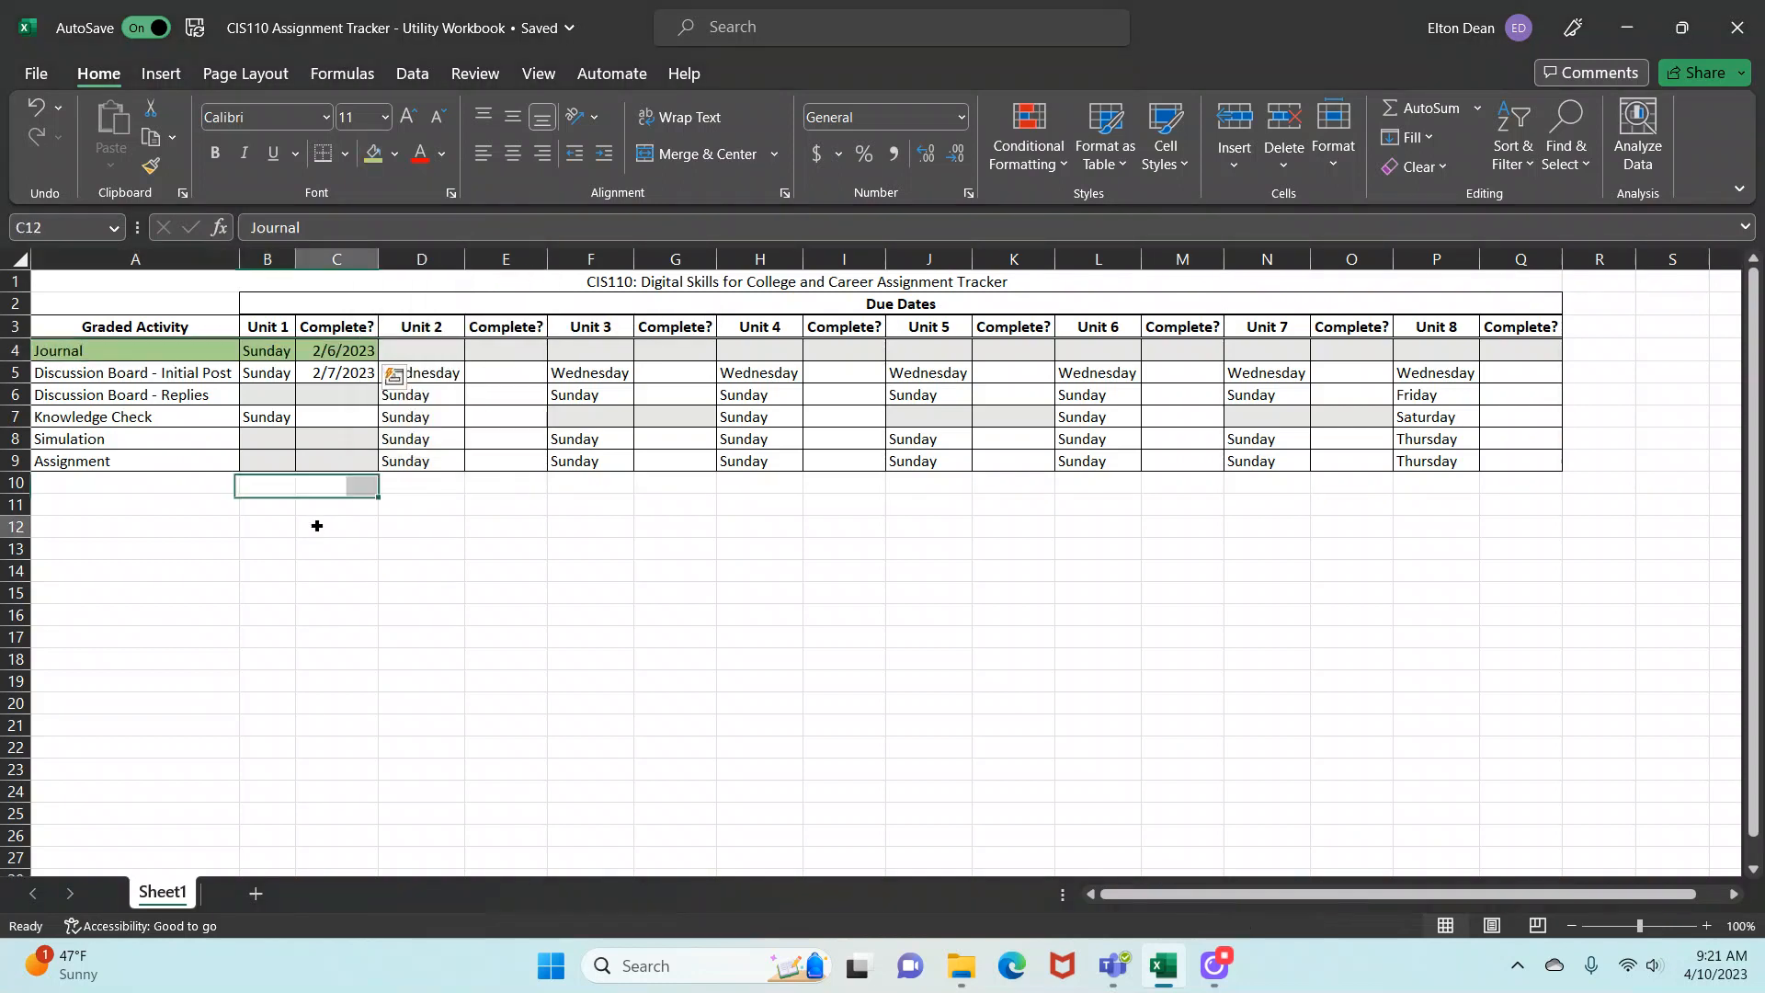
{"action": "left_click_drag", "start_coordinate": [155, 372], "coordinate": [310, 369]}
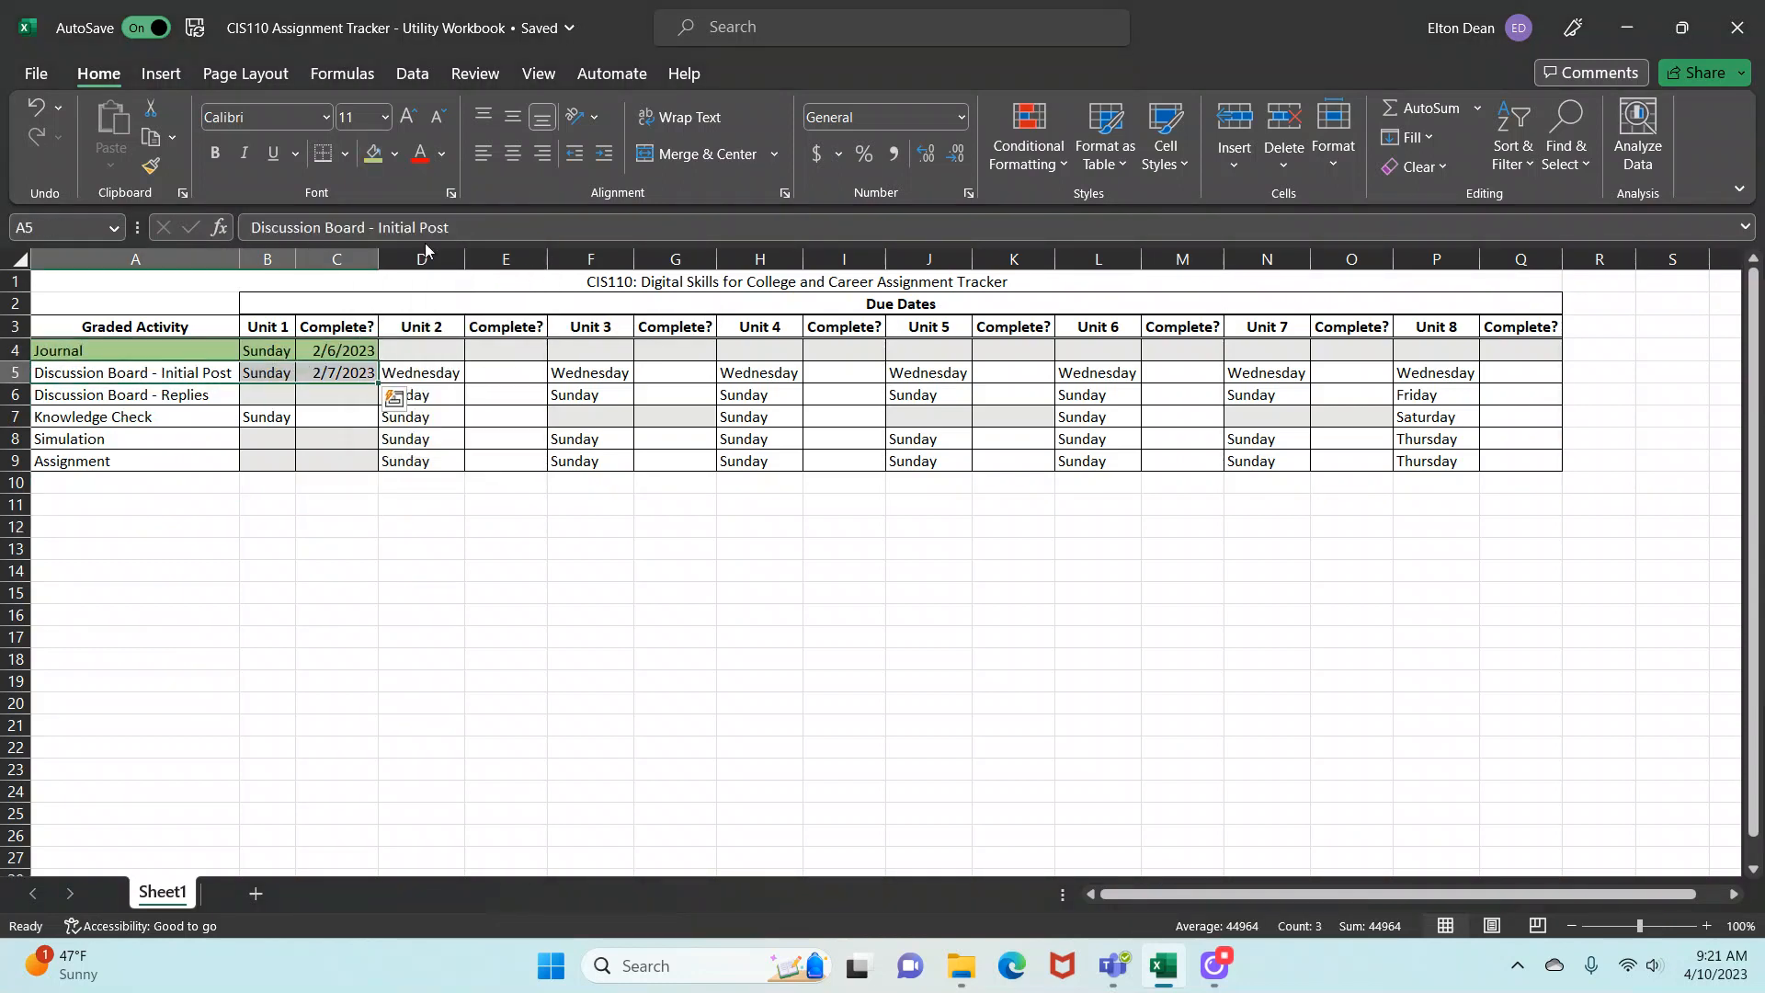
{"action": "left_click", "coordinate": [373, 157]}
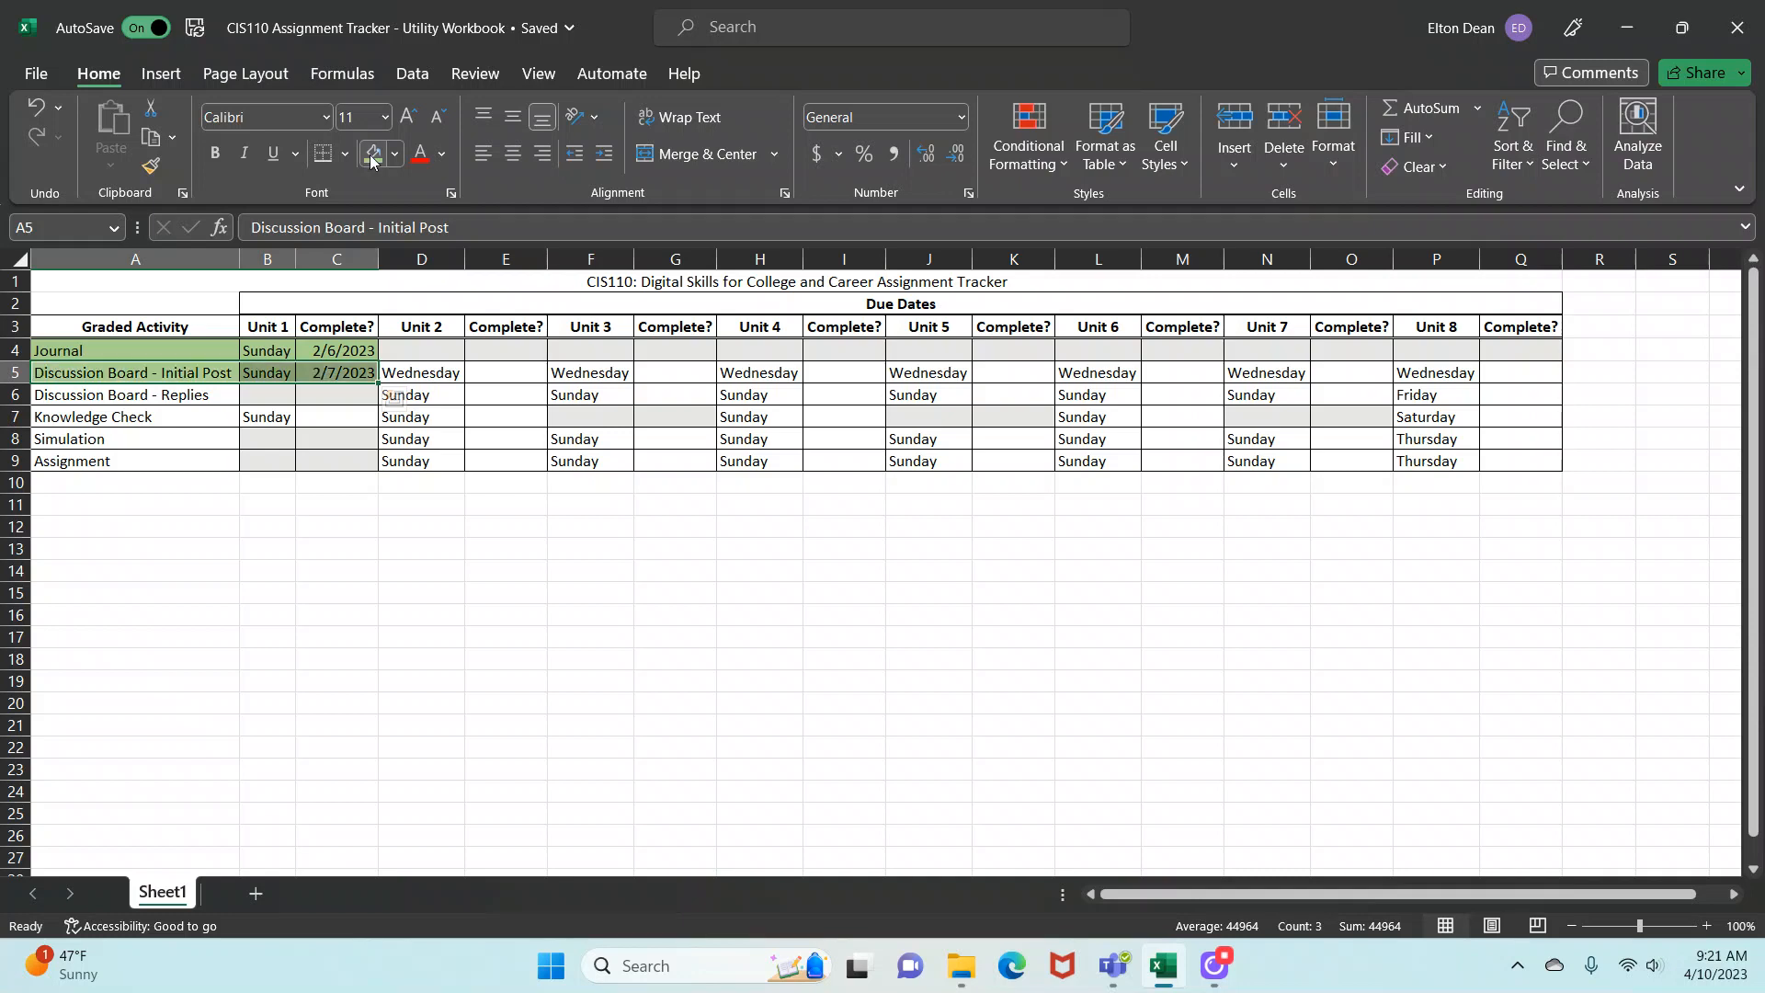
Fill the Unit 1 Knowledge Check cells A7:C7 with standard red.
{"action": "left_click", "coordinate": [140, 417]}
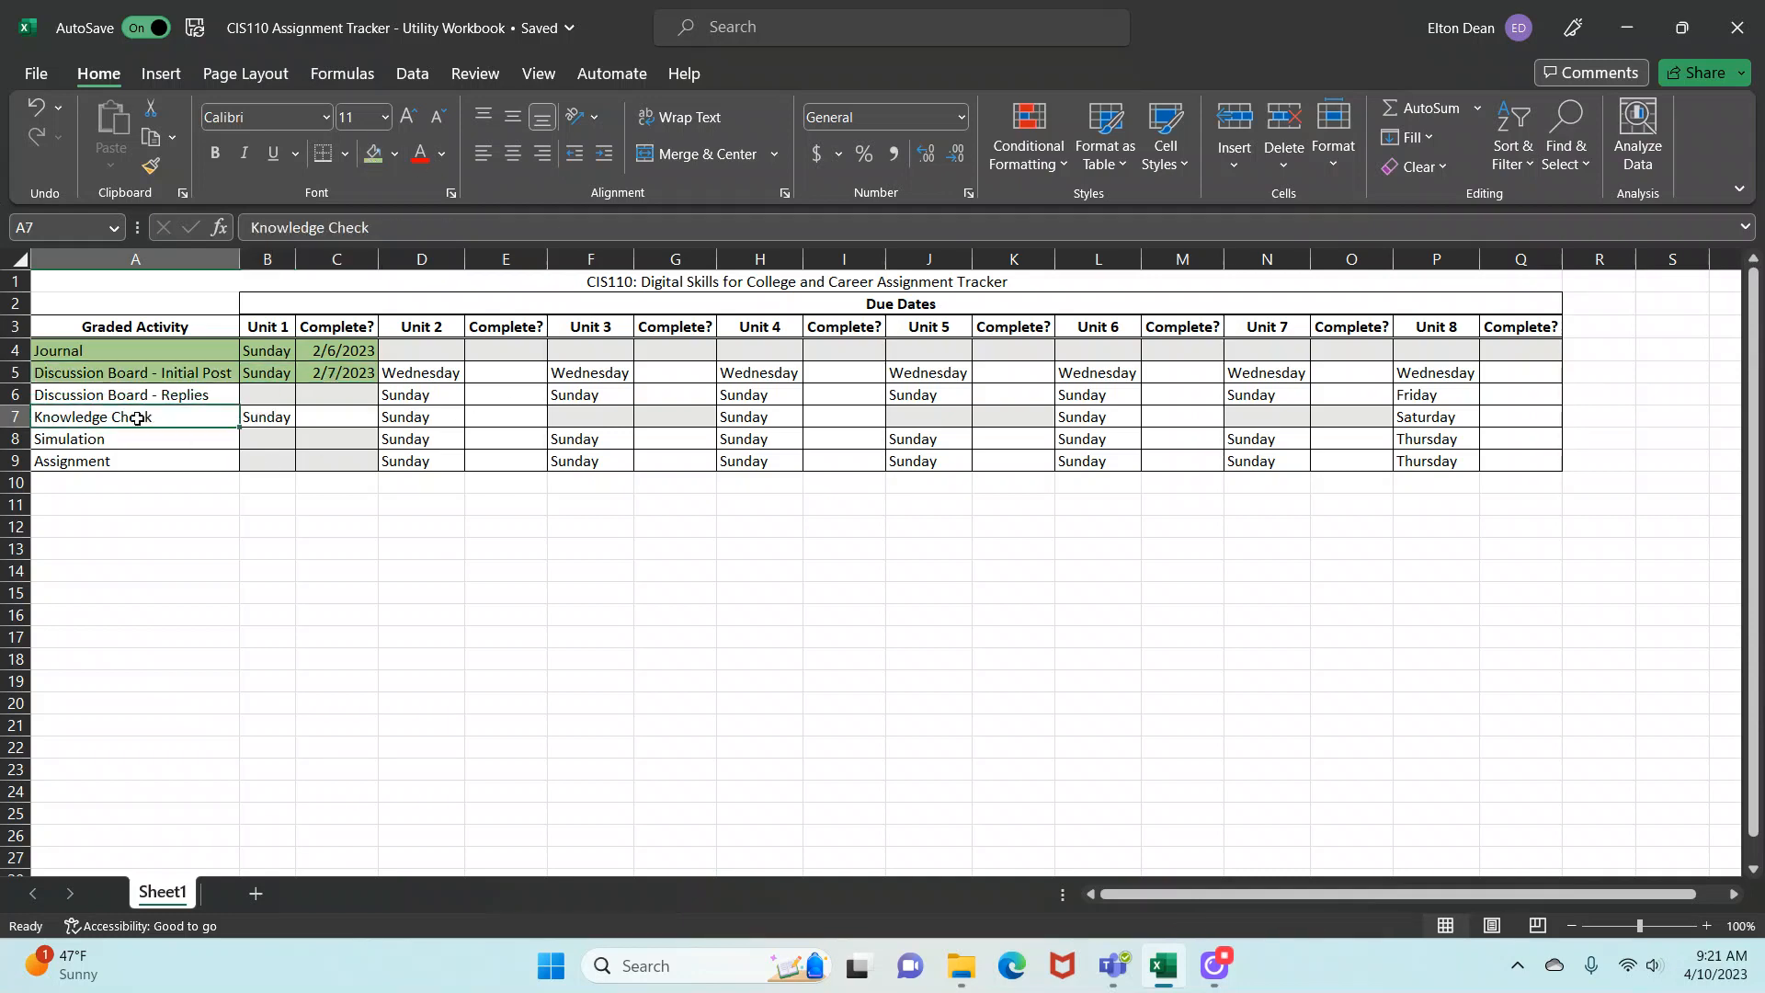
{"action": "left_click_drag", "start_coordinate": [118, 416], "coordinate": [342, 416]}
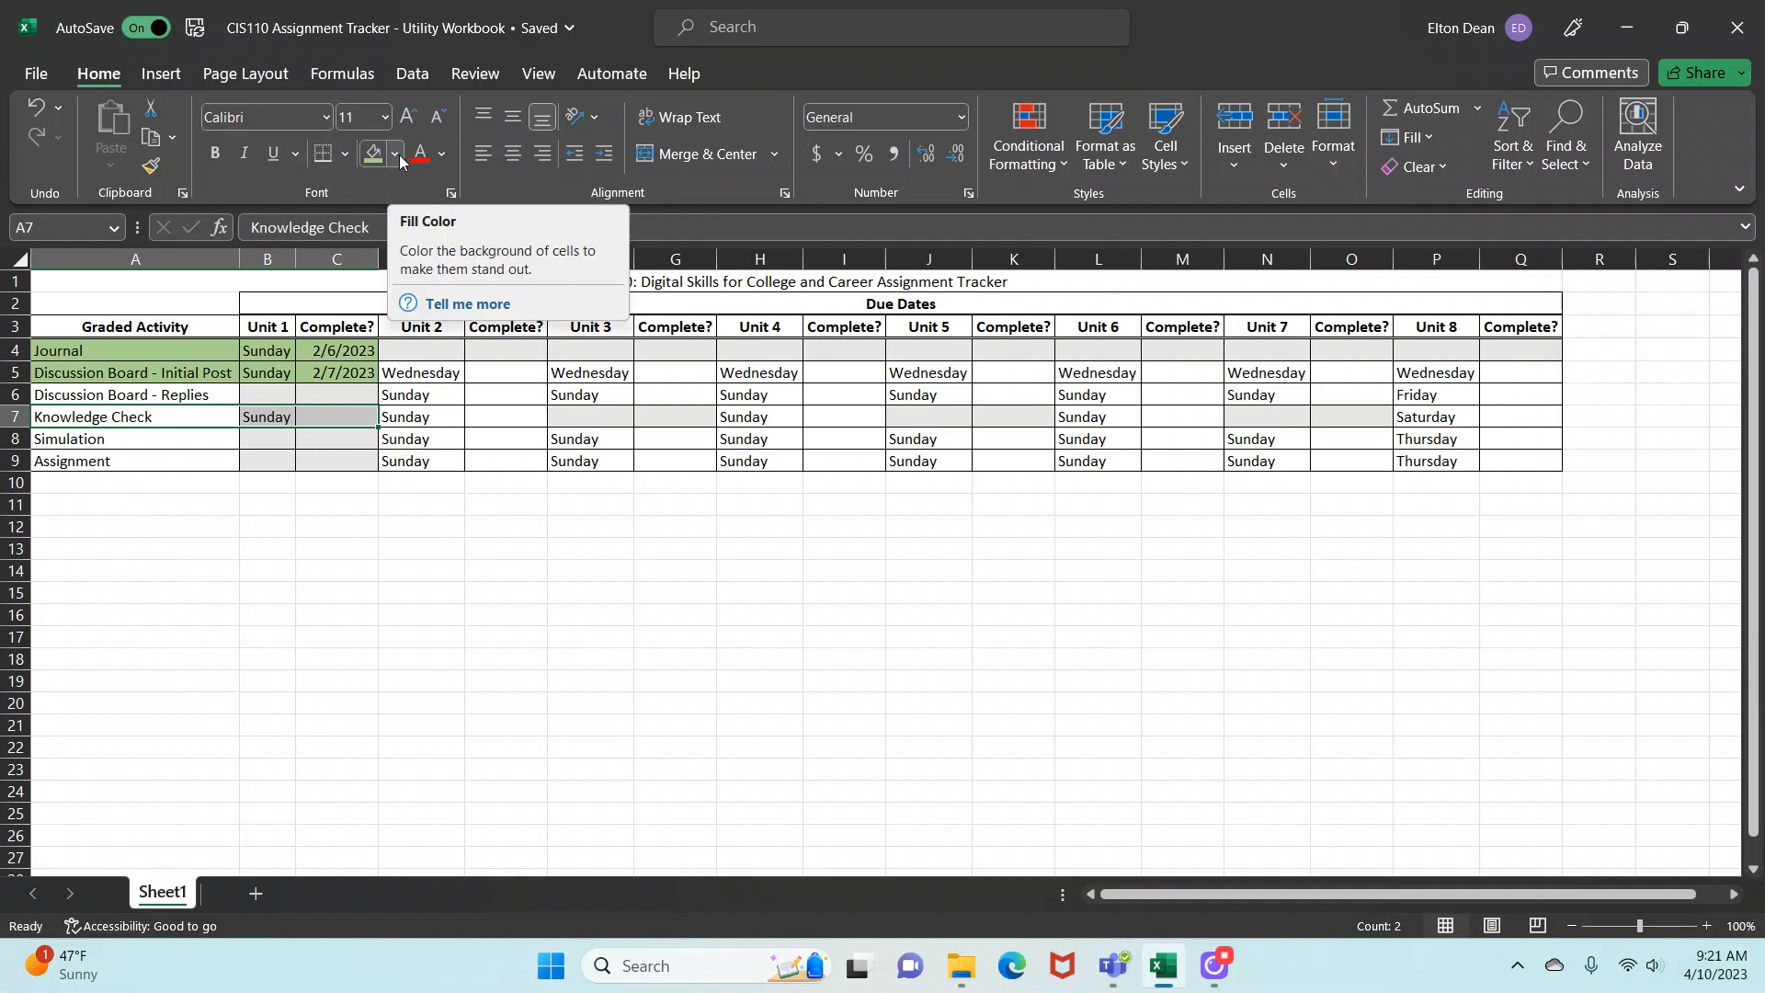
{"action": "left_click", "coordinate": [396, 156]}
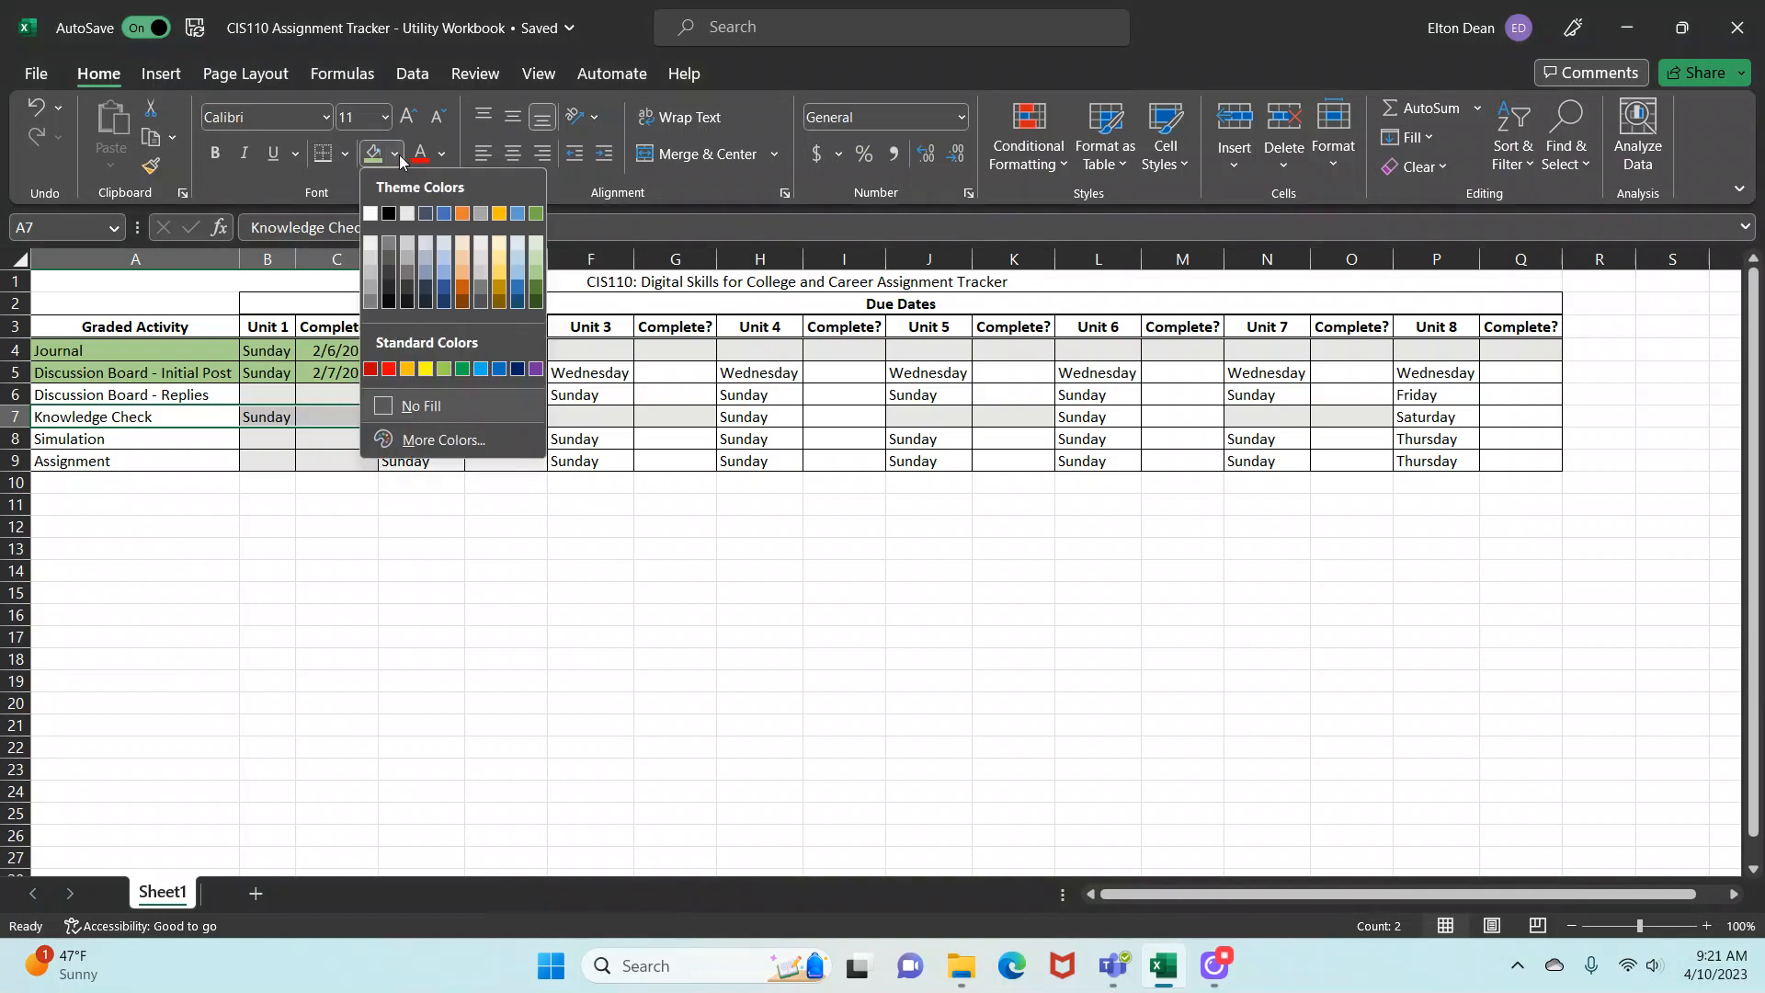
{"action": "left_click", "coordinate": [389, 369]}
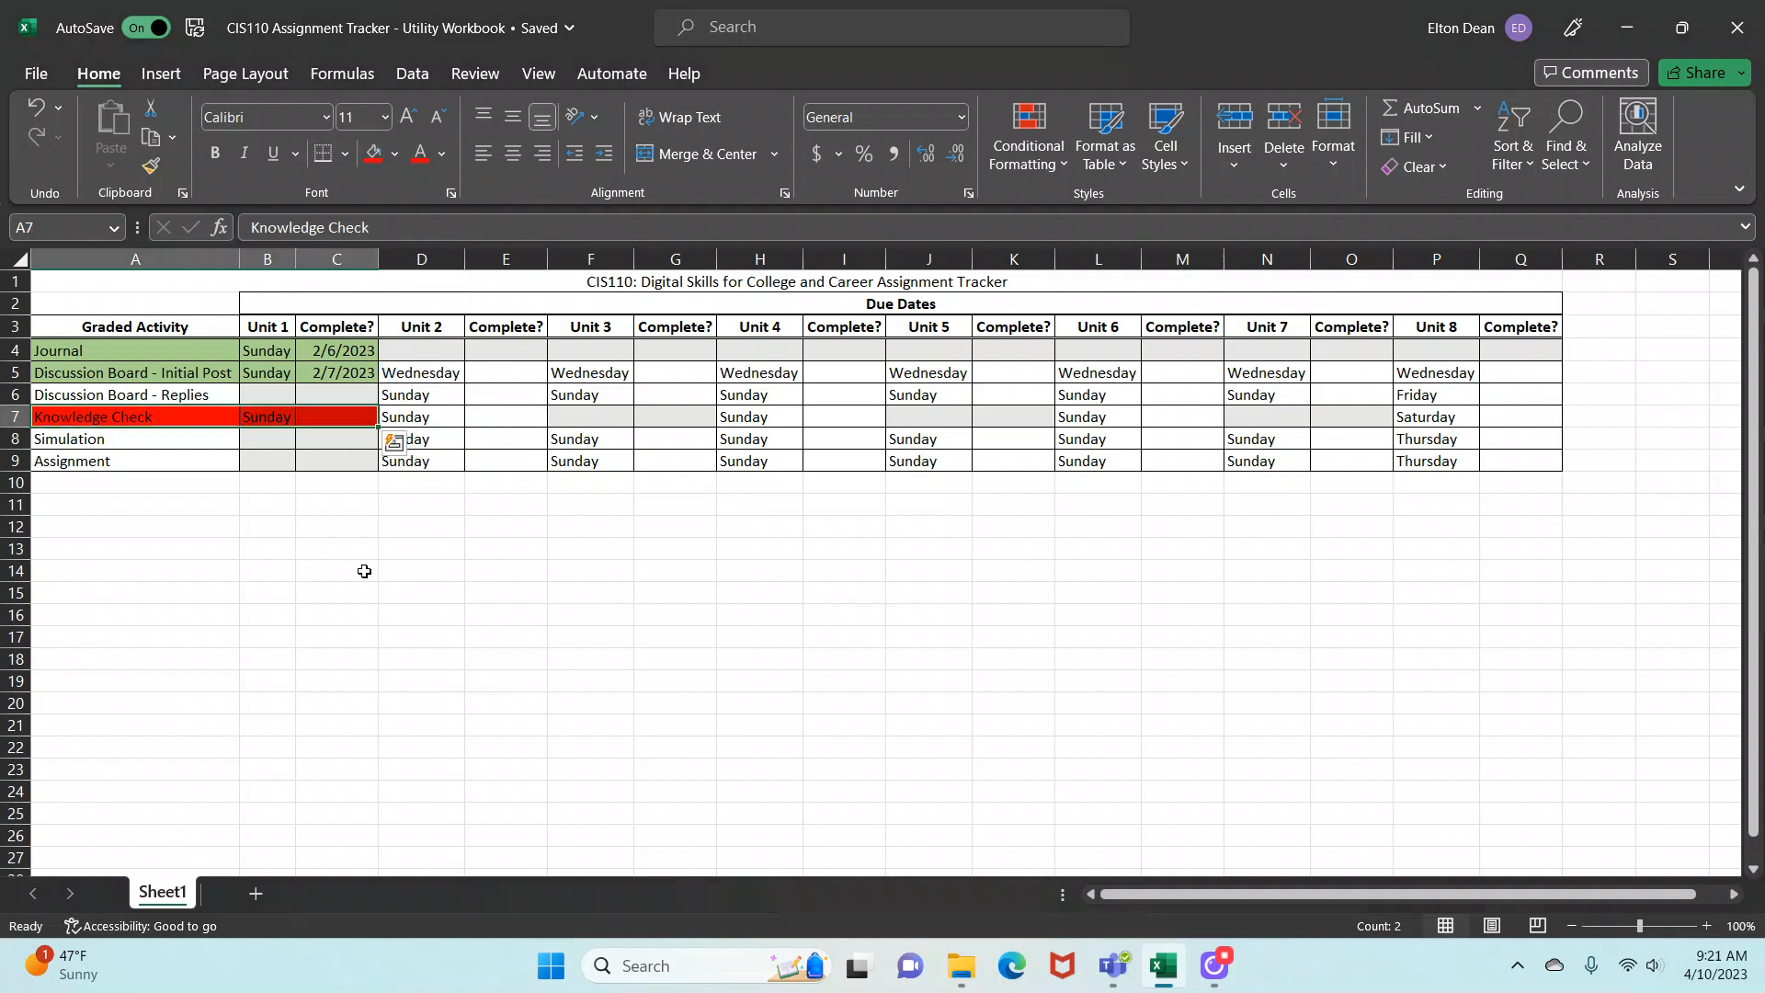
{"action": "left_click", "coordinate": [362, 571]}
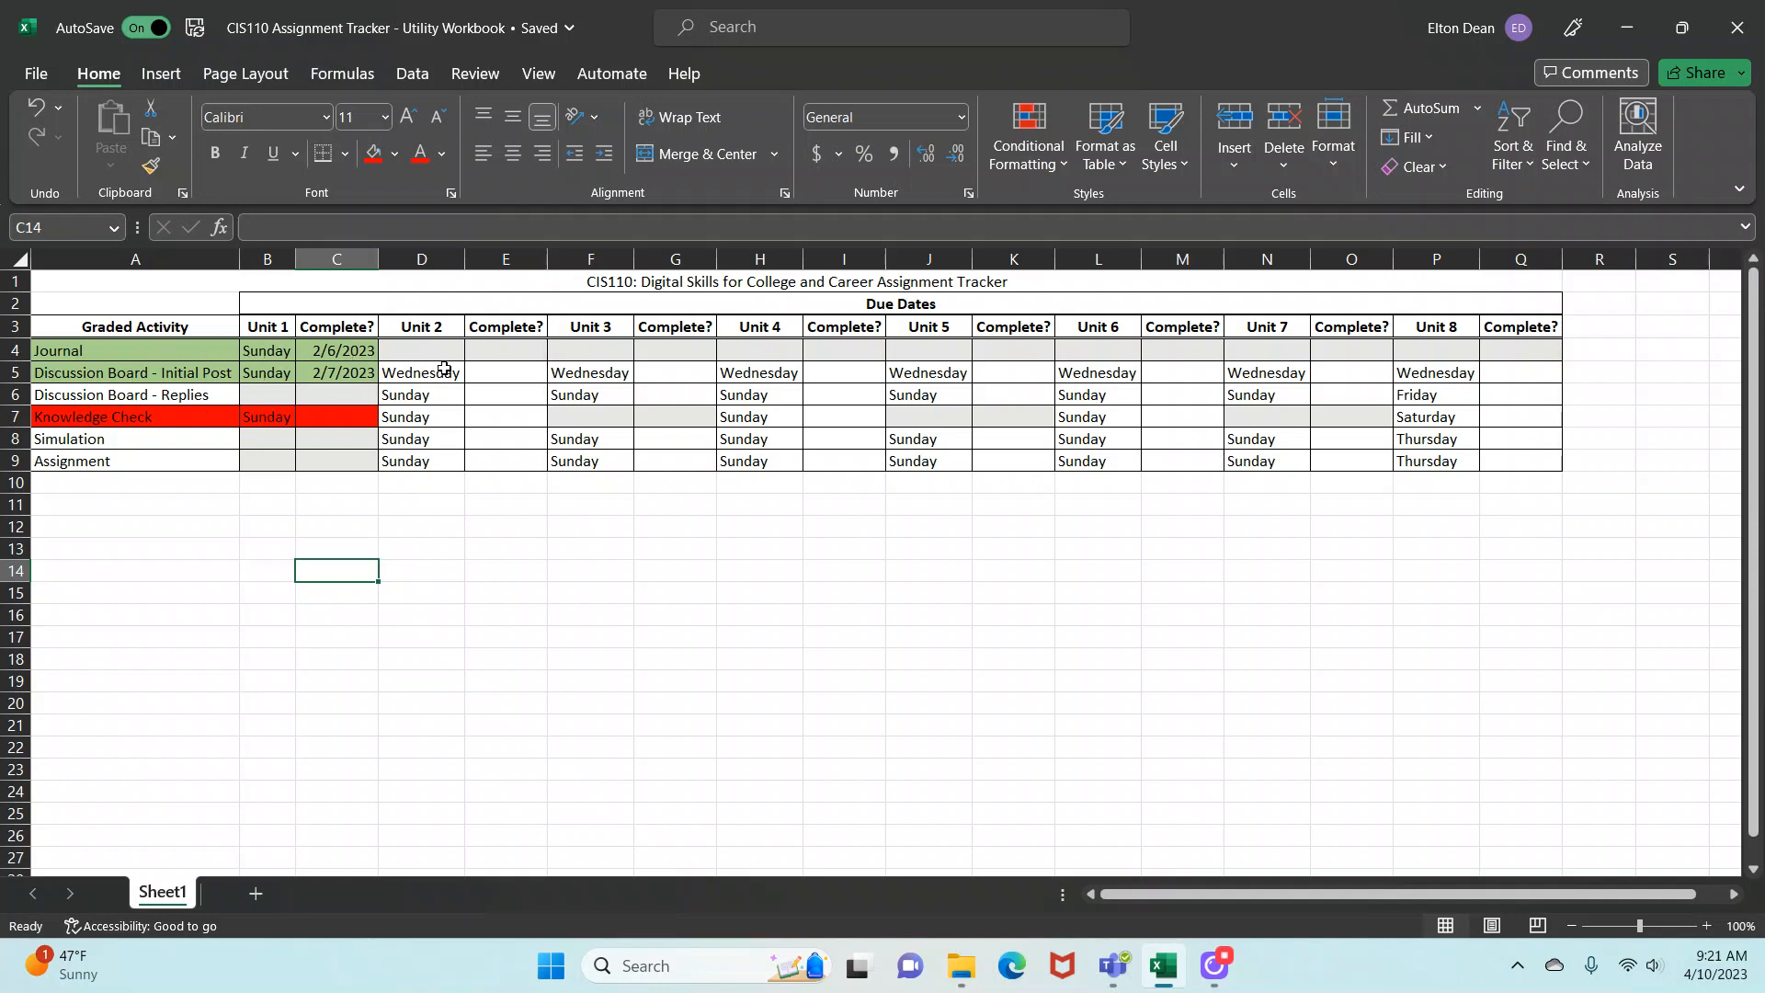
Fill the Unit 2 due date and completion cells of both Discussion Board rows, D5:E6, with red.
{"action": "left_click_drag", "start_coordinate": [423, 373], "coordinate": [506, 373]}
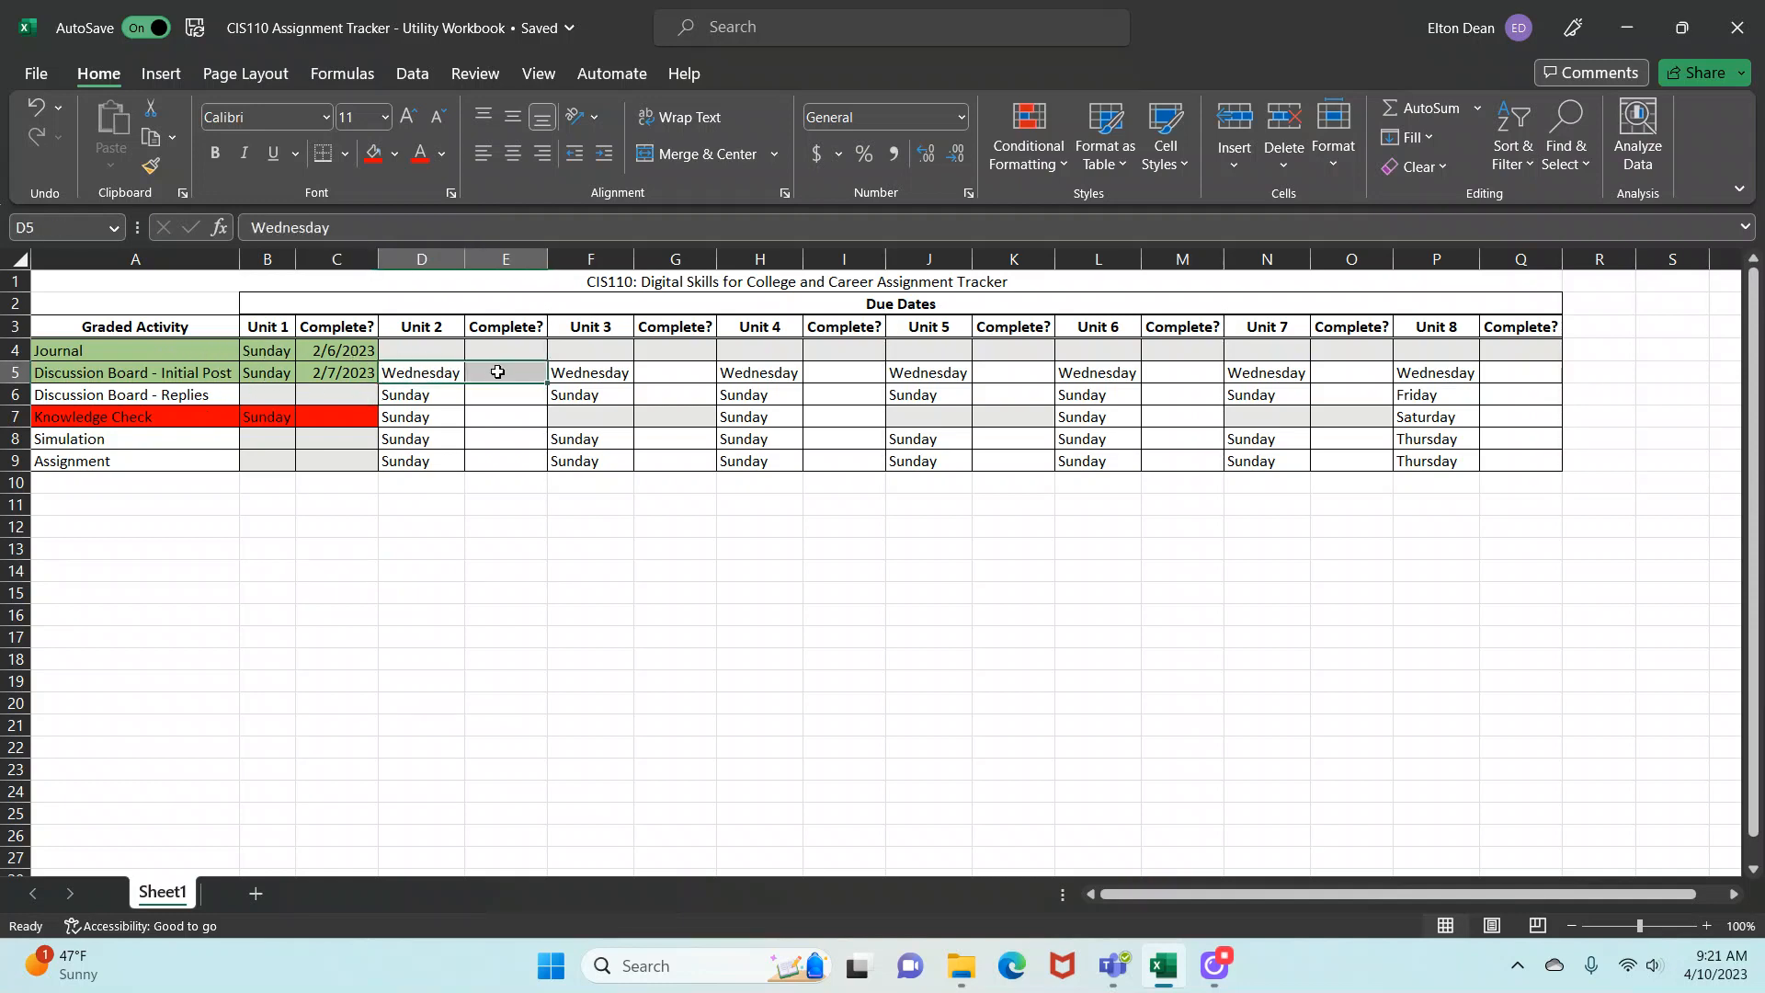
{"action": "left_click", "coordinate": [371, 160]}
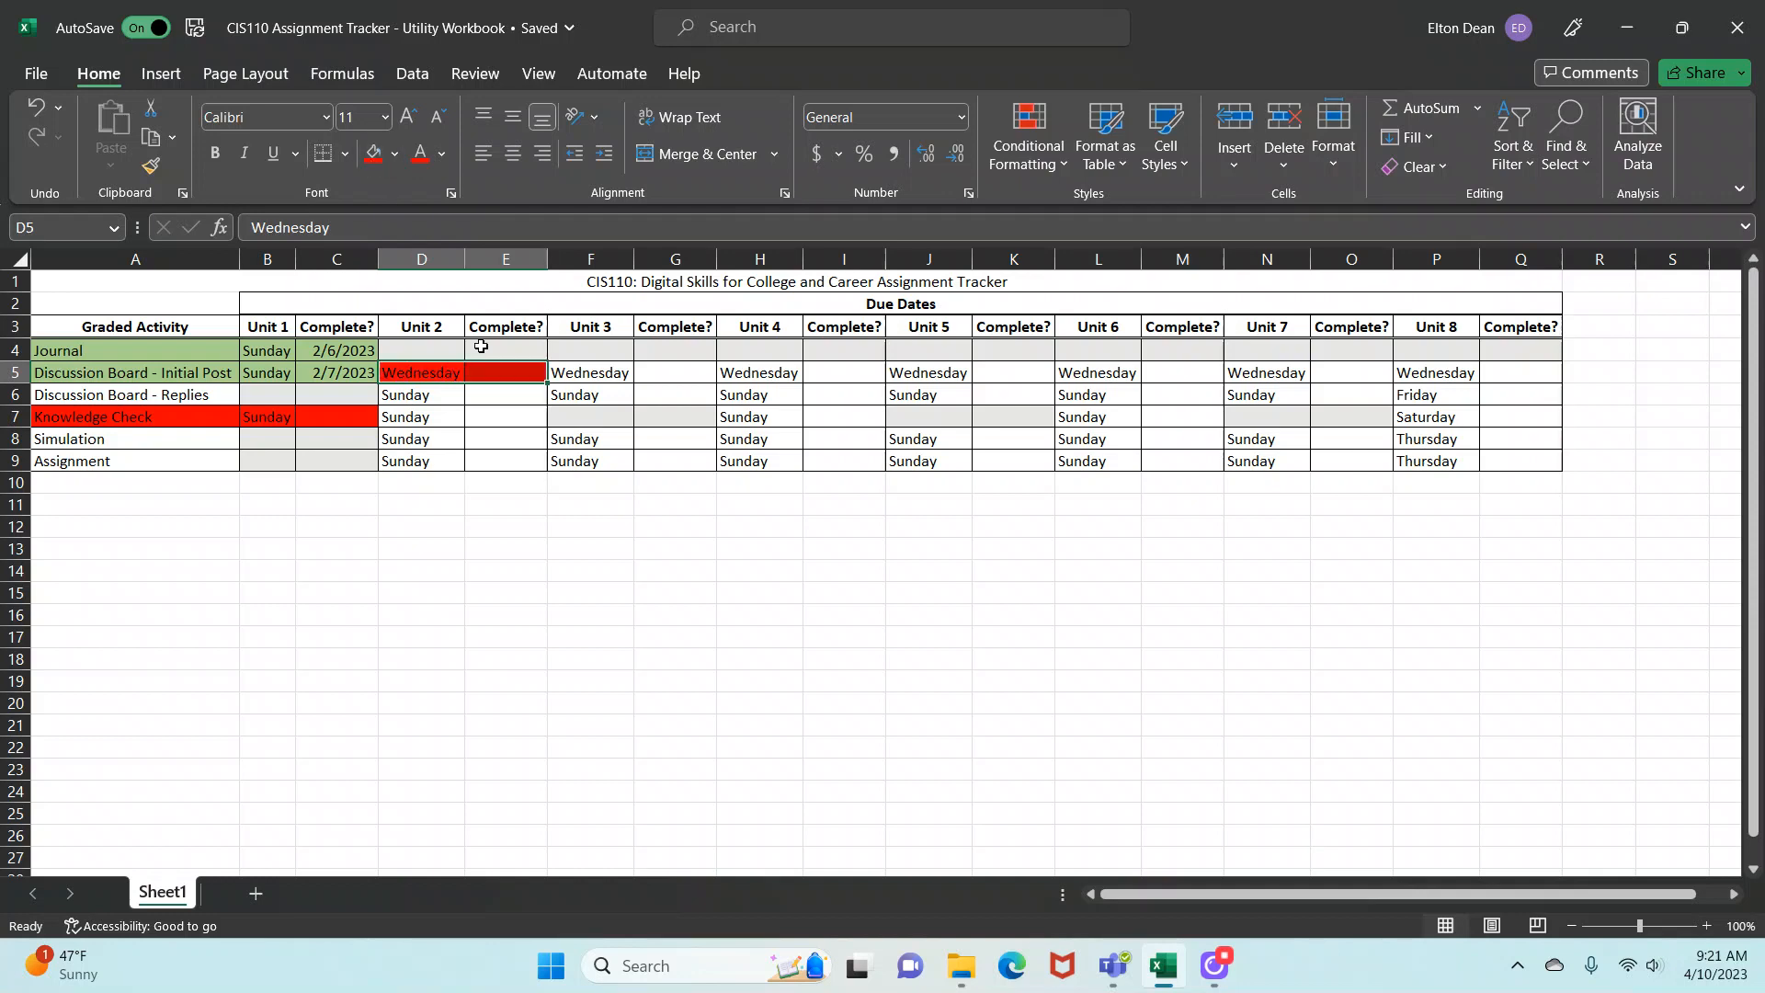
{"action": "left_click_drag", "start_coordinate": [432, 393], "coordinate": [493, 394]}
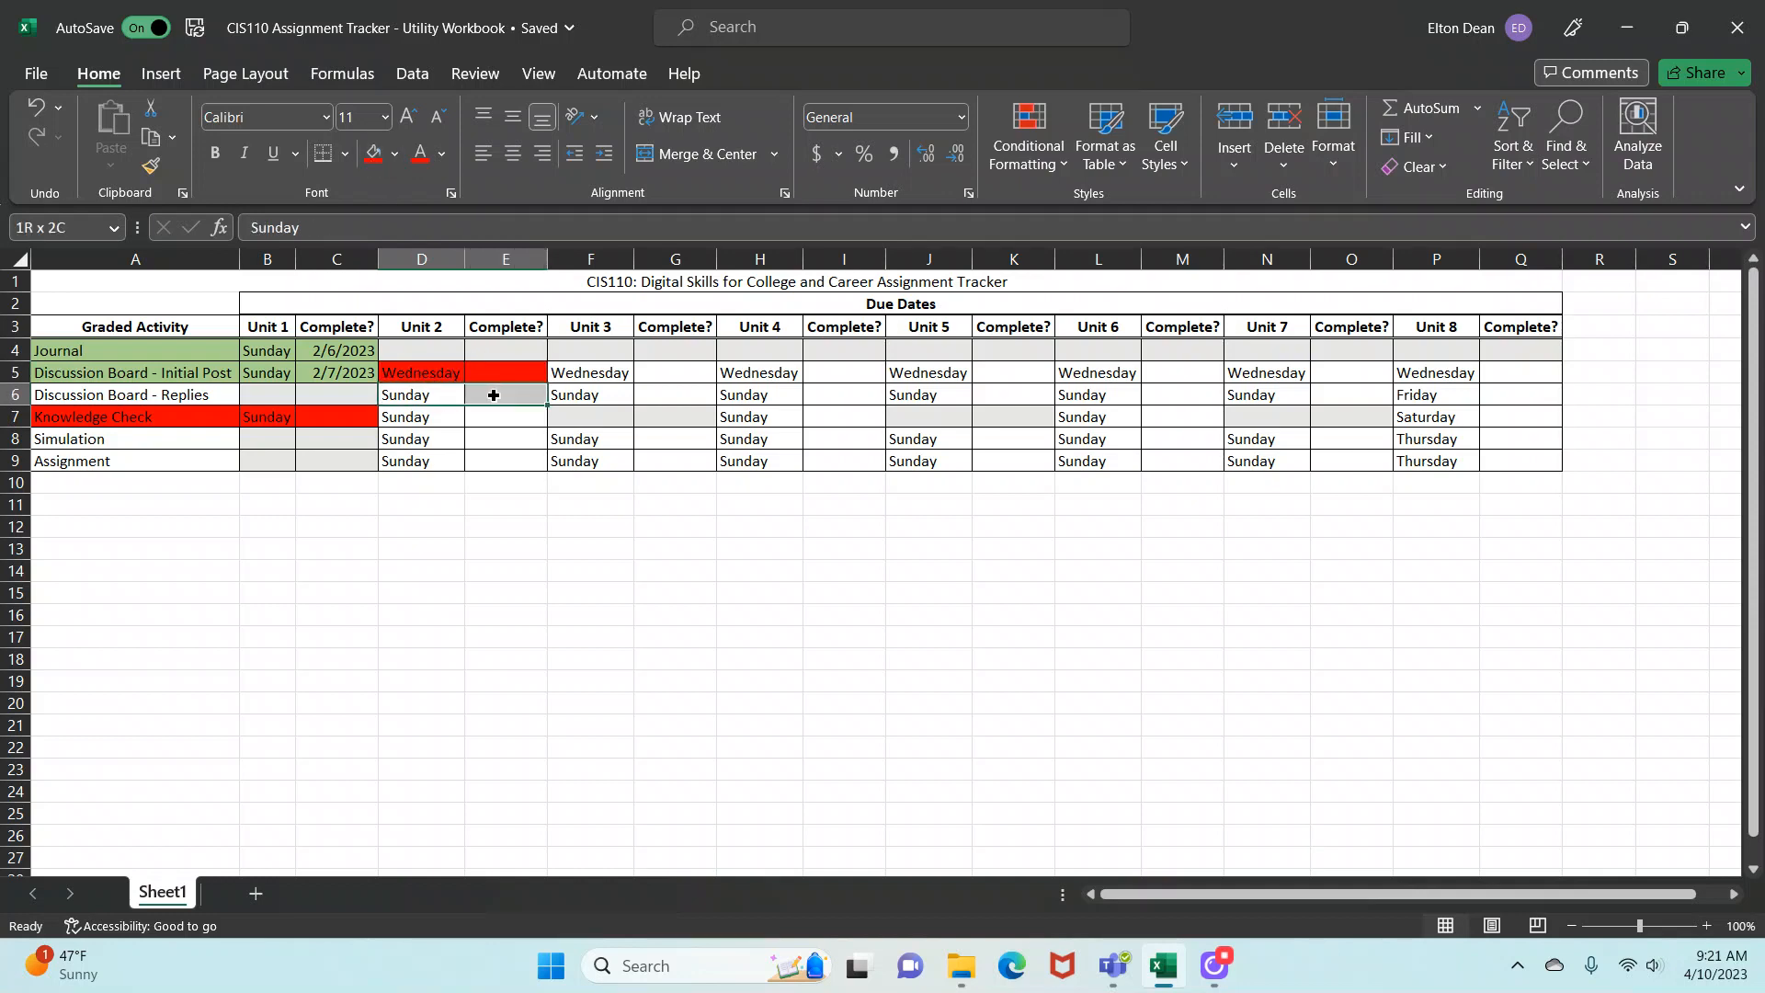
{"action": "left_click", "coordinate": [373, 154]}
{"action": "left_click", "coordinate": [462, 613]}
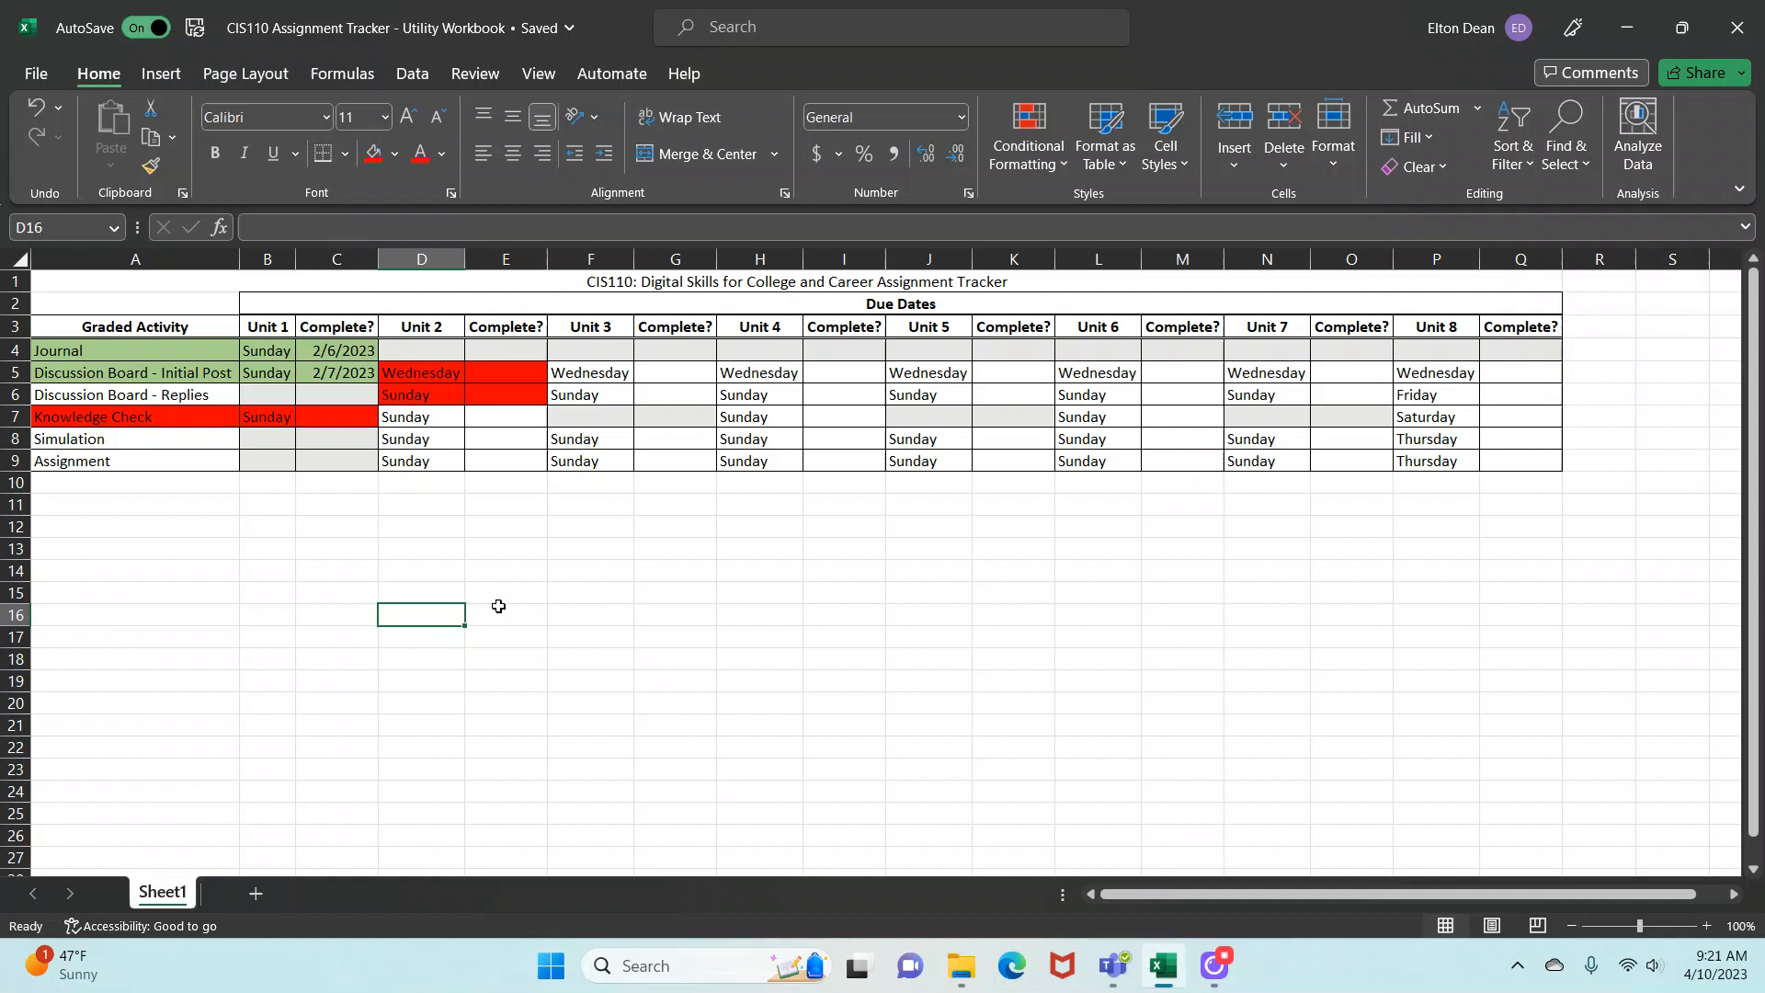
Undo all the red, green and yellow fills applied to the tracker cells.
{"action": "key", "text": "ctrl+z"}
{"action": "key", "text": "ctrl+z"}
{"action": "key", "text": "ctrl+z"}
{"action": "key", "text": "ctrl+z"}
{"action": "key", "text": "ctrl+z"}
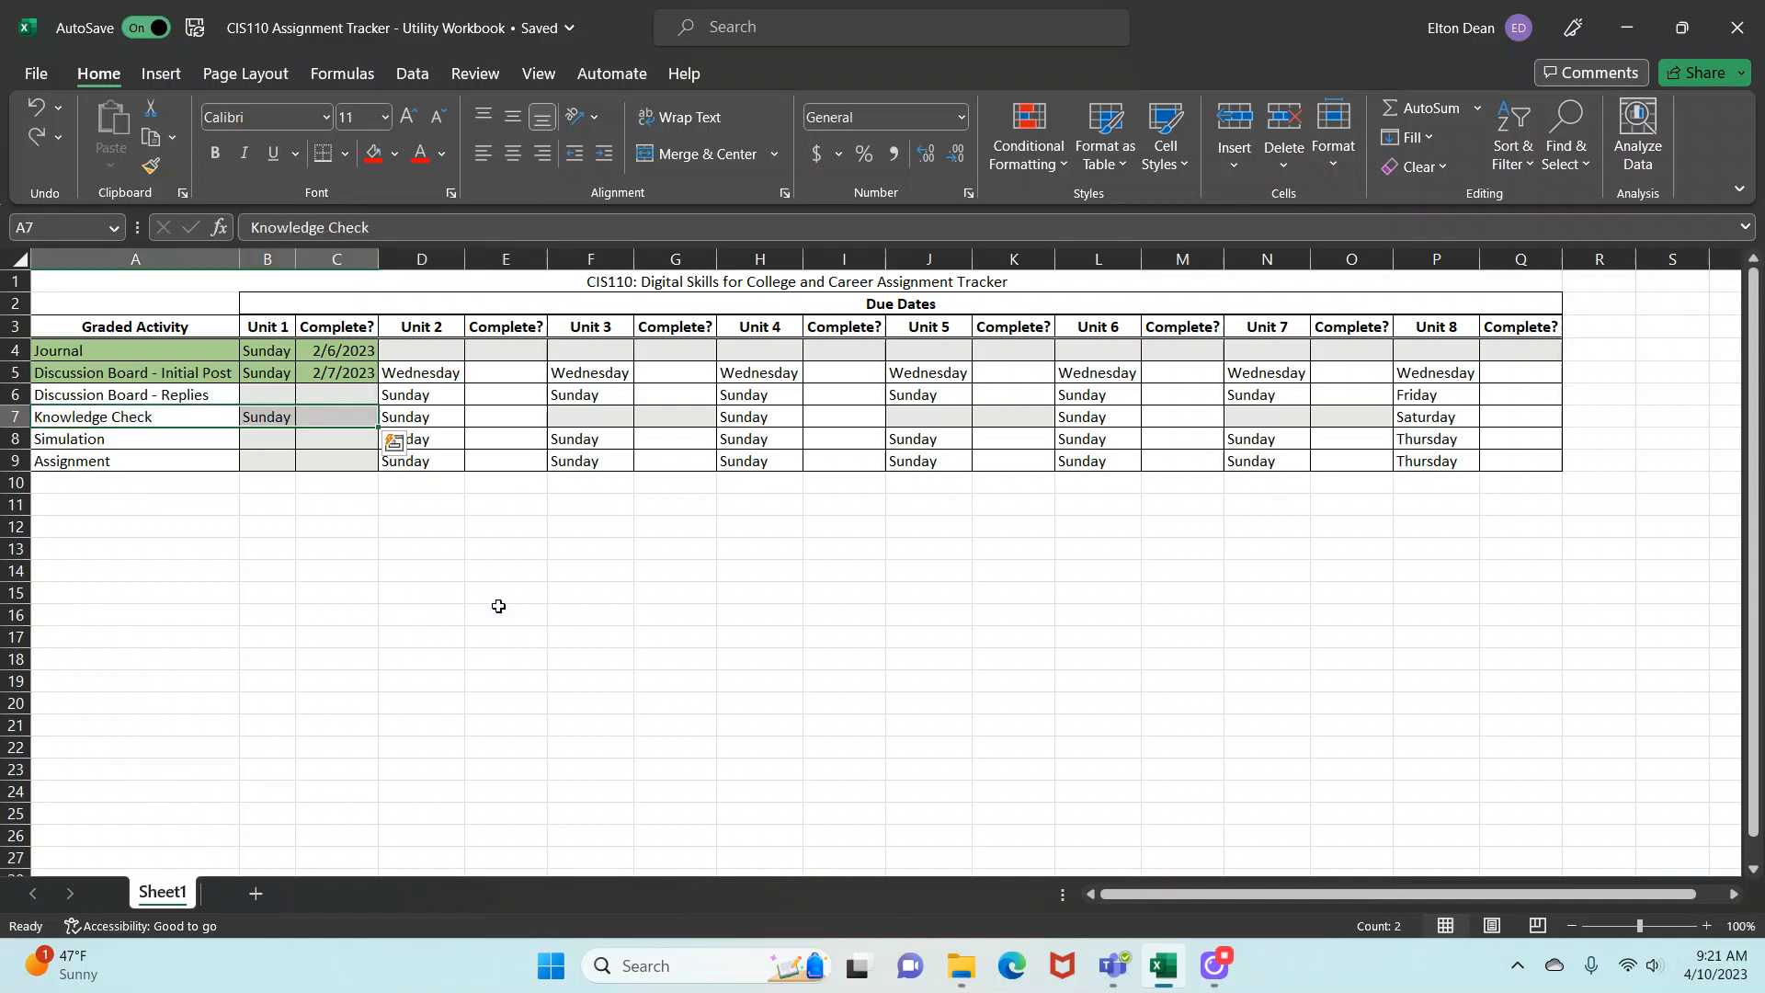
{"action": "key", "text": "ctrl+z"}
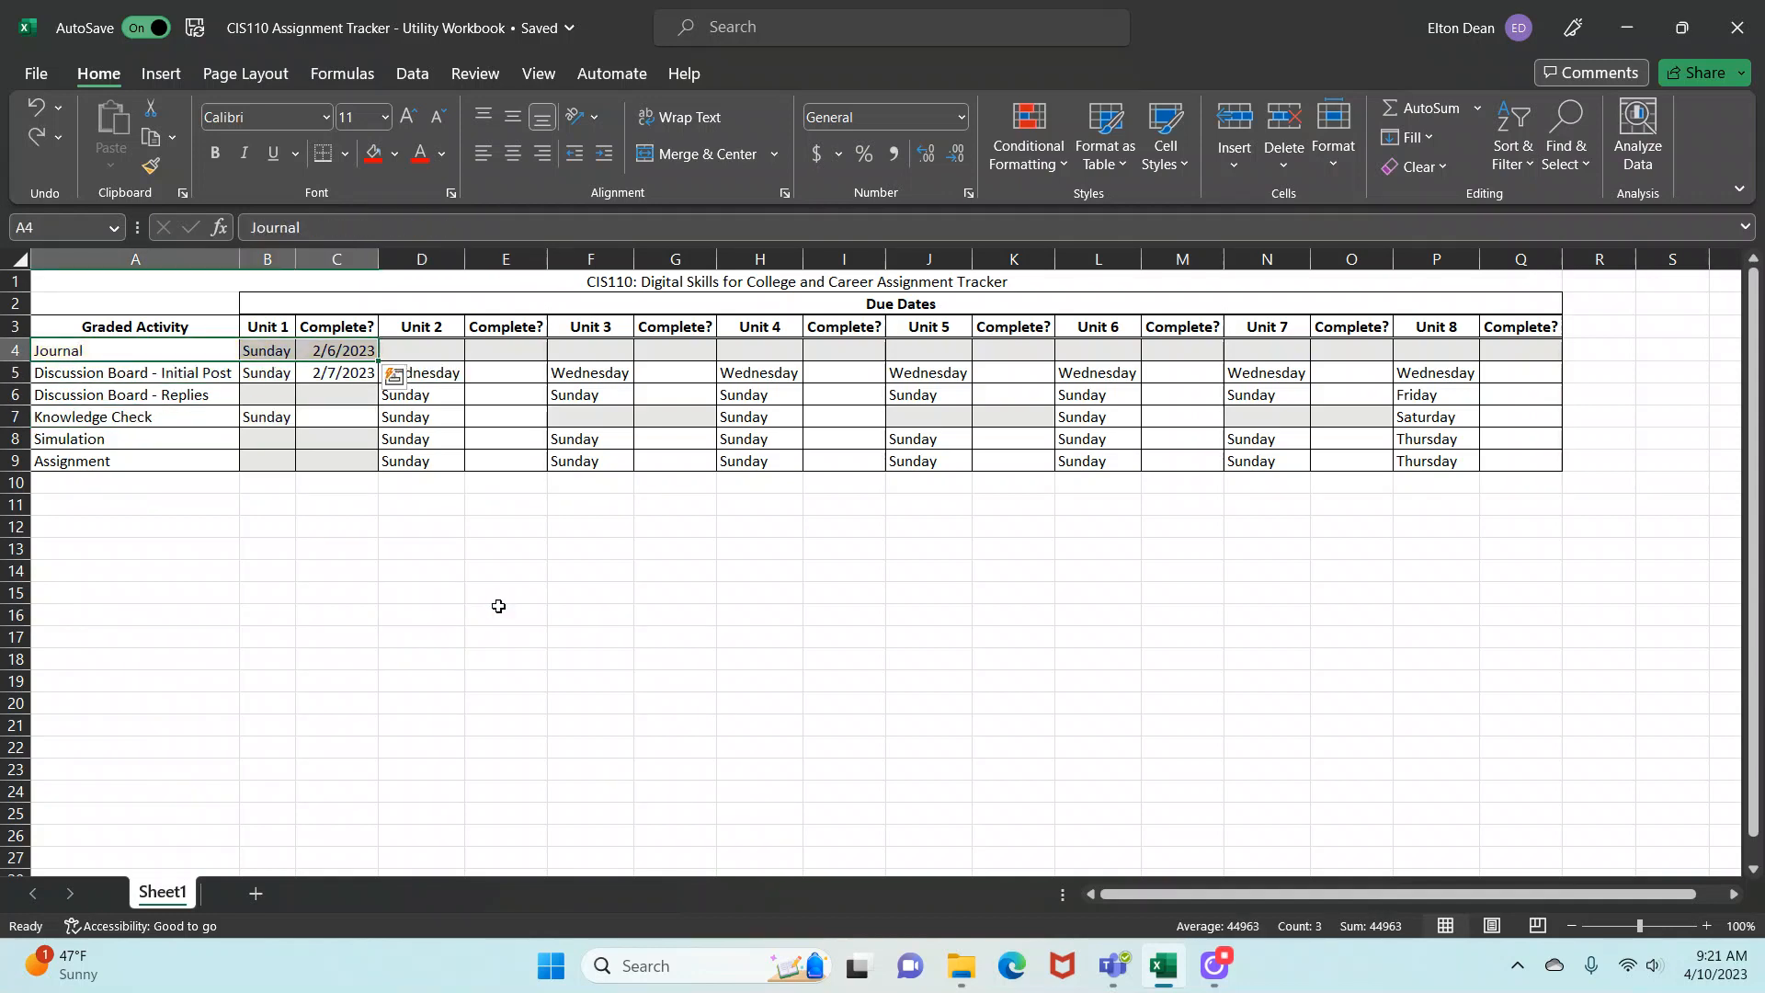
{"action": "left_click", "coordinate": [499, 606]}
{"action": "left_click", "coordinate": [373, 500]}
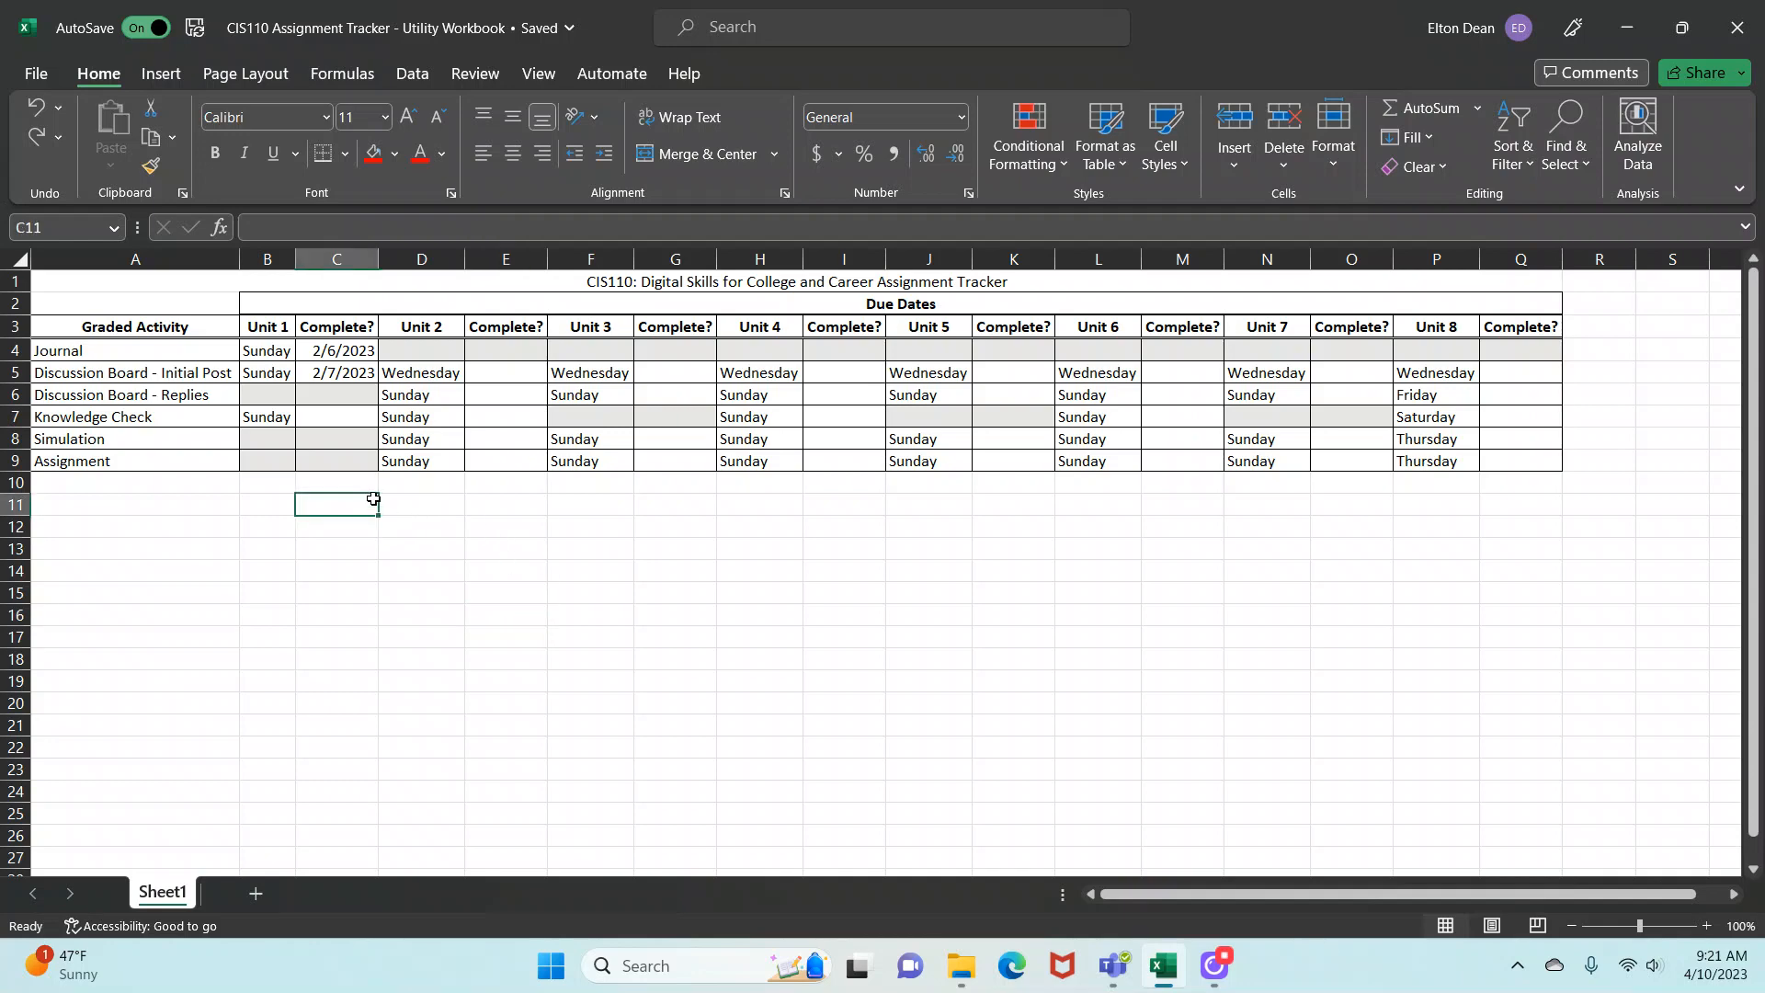
{"action": "left_click", "coordinate": [1183, 166]}
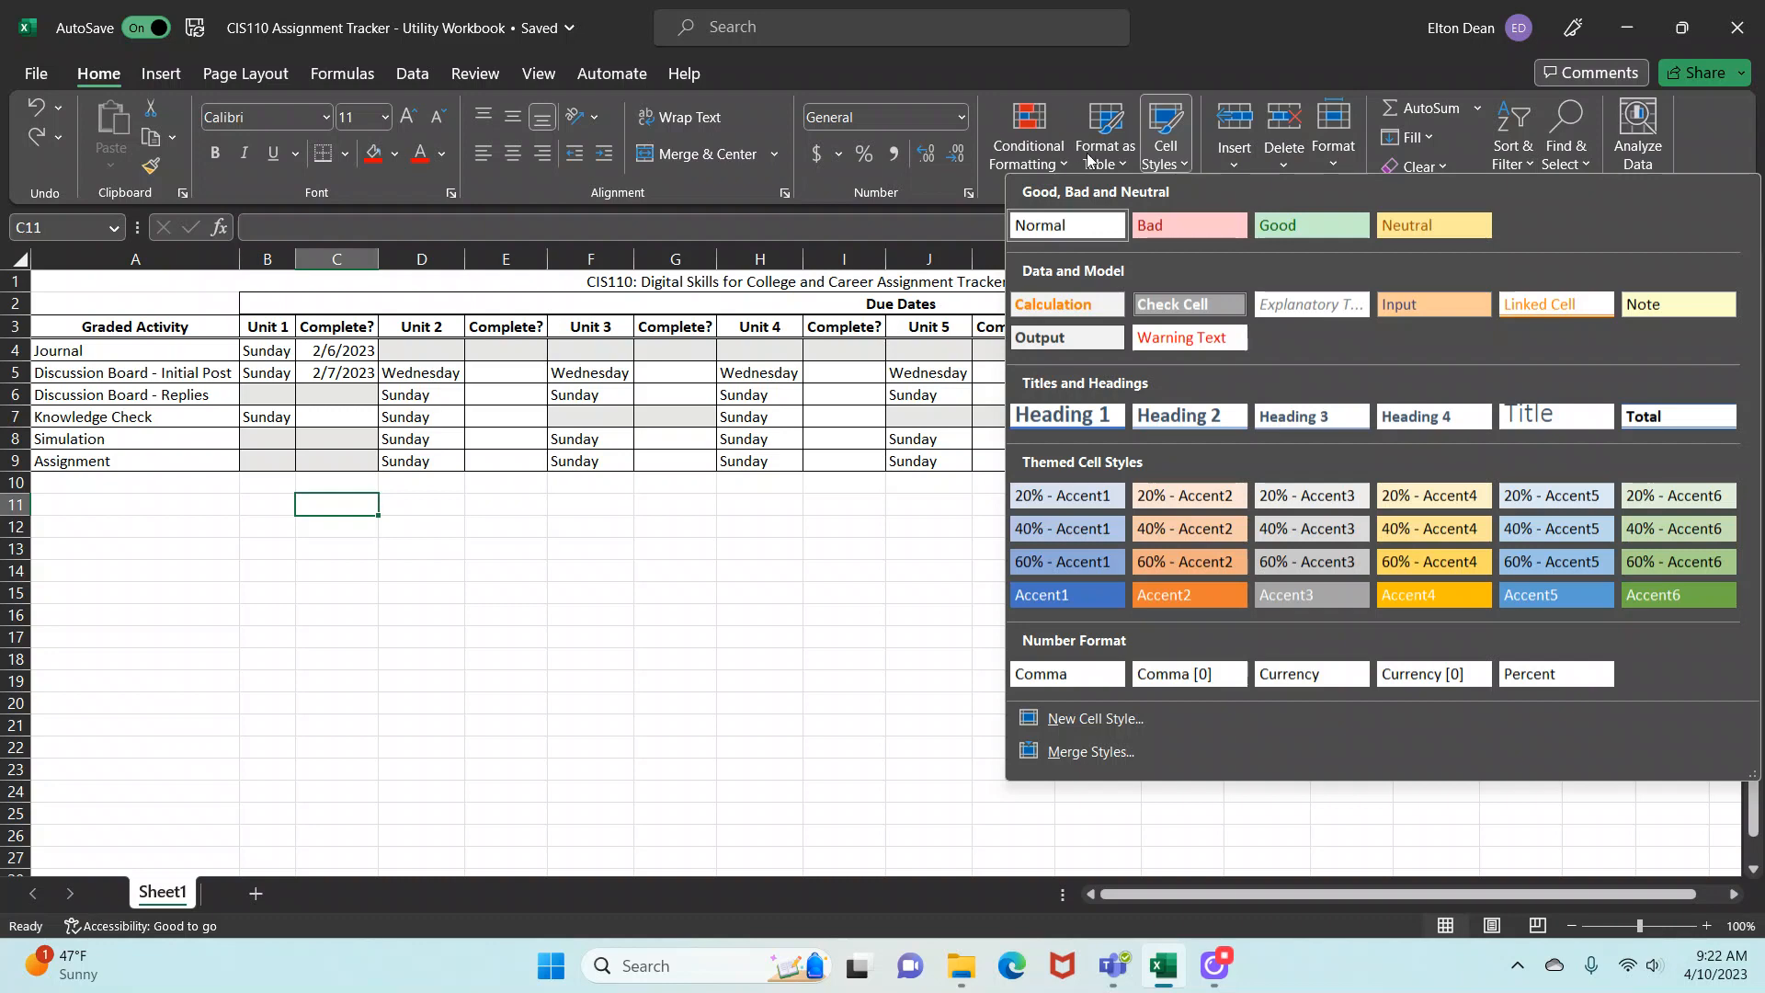
{"action": "left_click", "coordinate": [677, 585]}
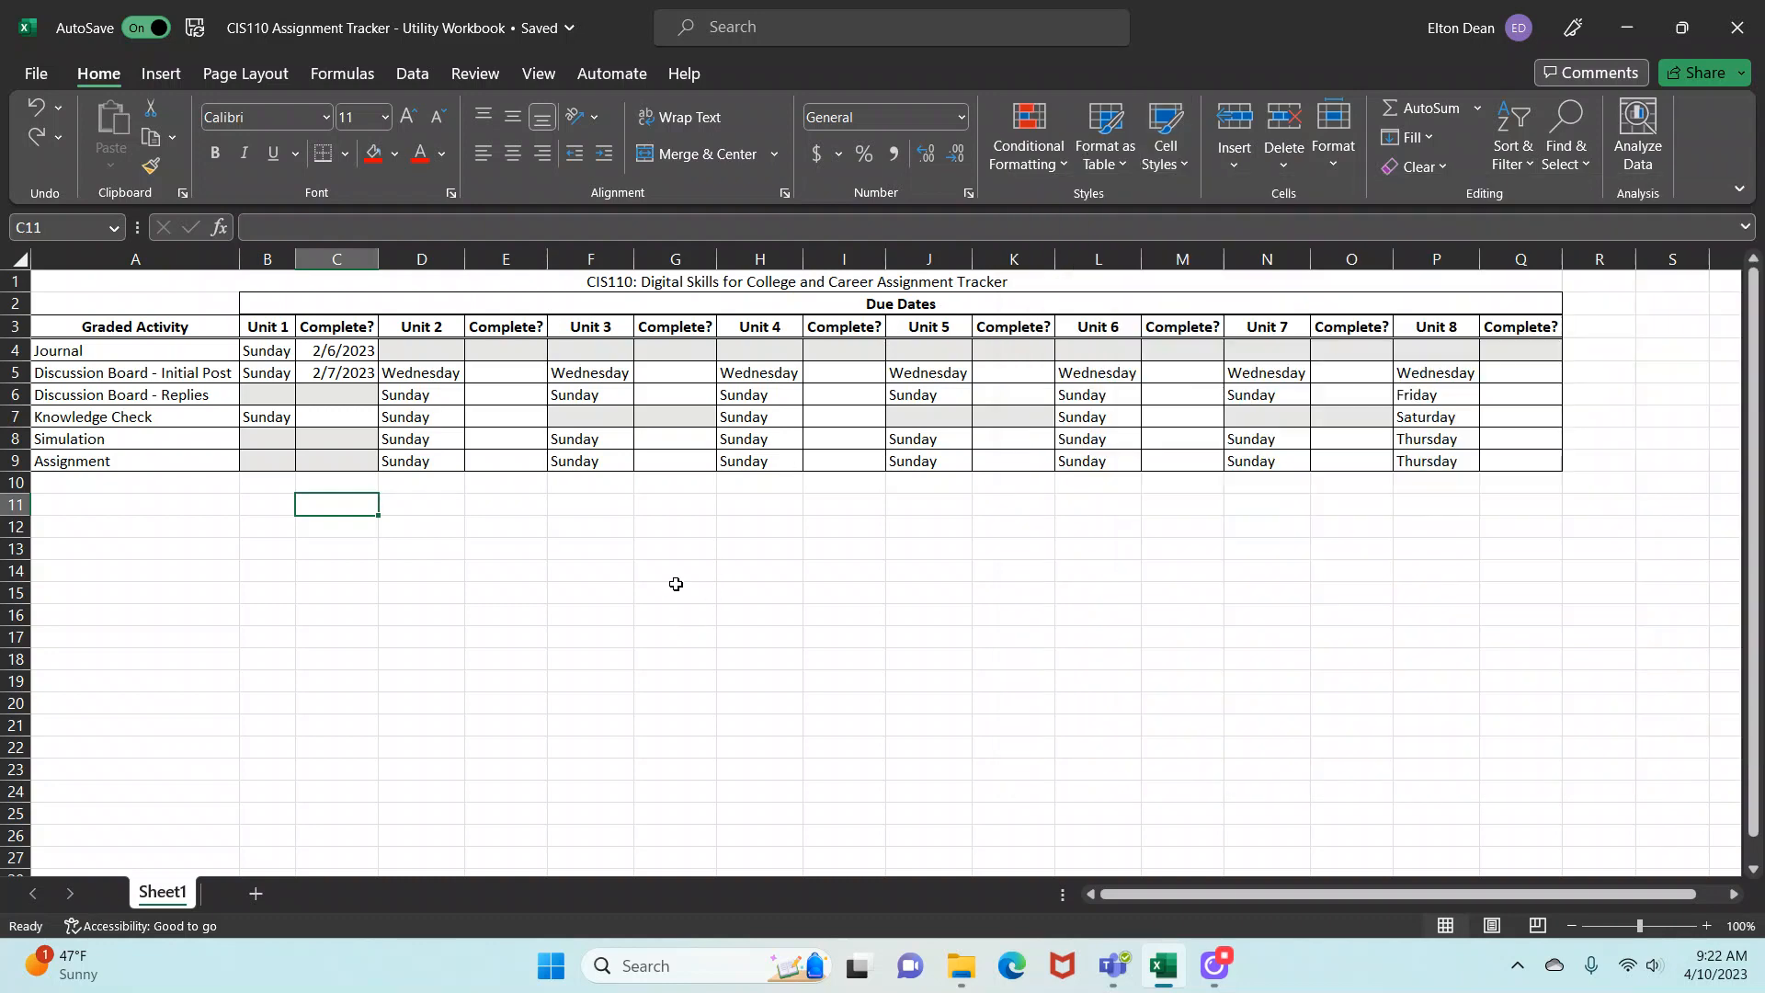
{"action": "left_click", "coordinate": [394, 154]}
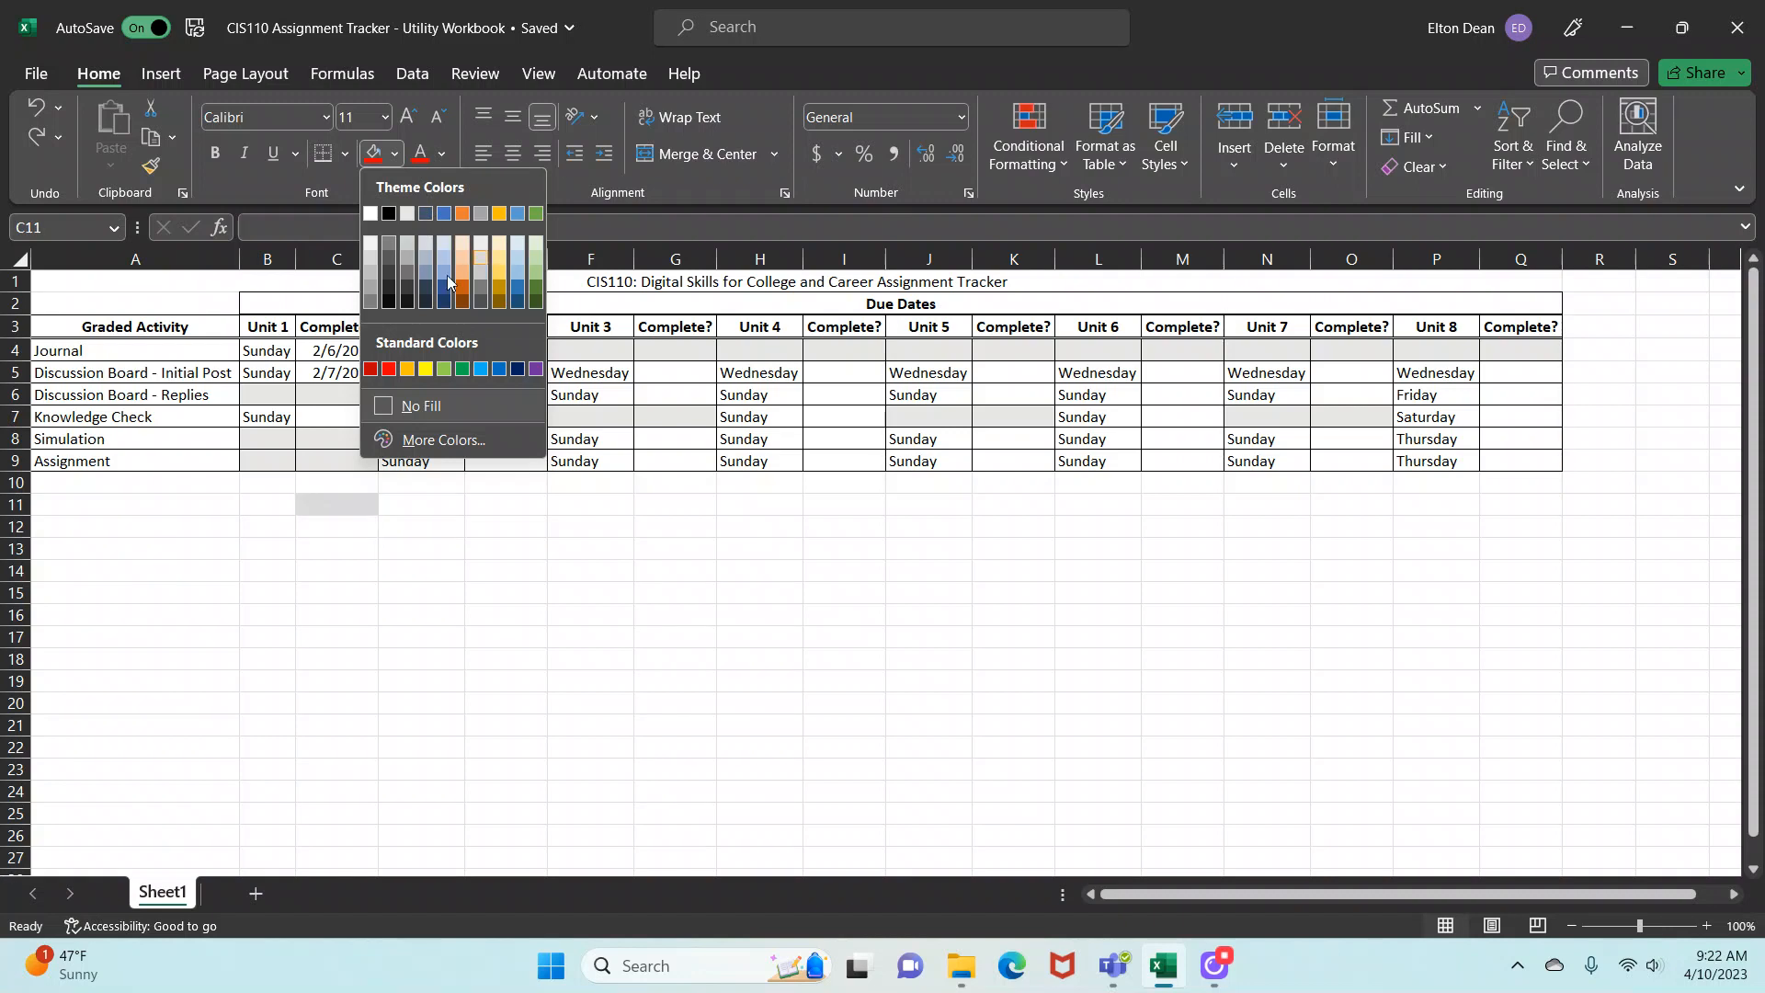
{"action": "left_click", "coordinate": [384, 526]}
Apply the Good cell style to the Journal cells A4:C4 and the Discussion Board - Initial Post cells A5:C5.
{"action": "left_click_drag", "start_coordinate": [147, 350], "coordinate": [341, 349]}
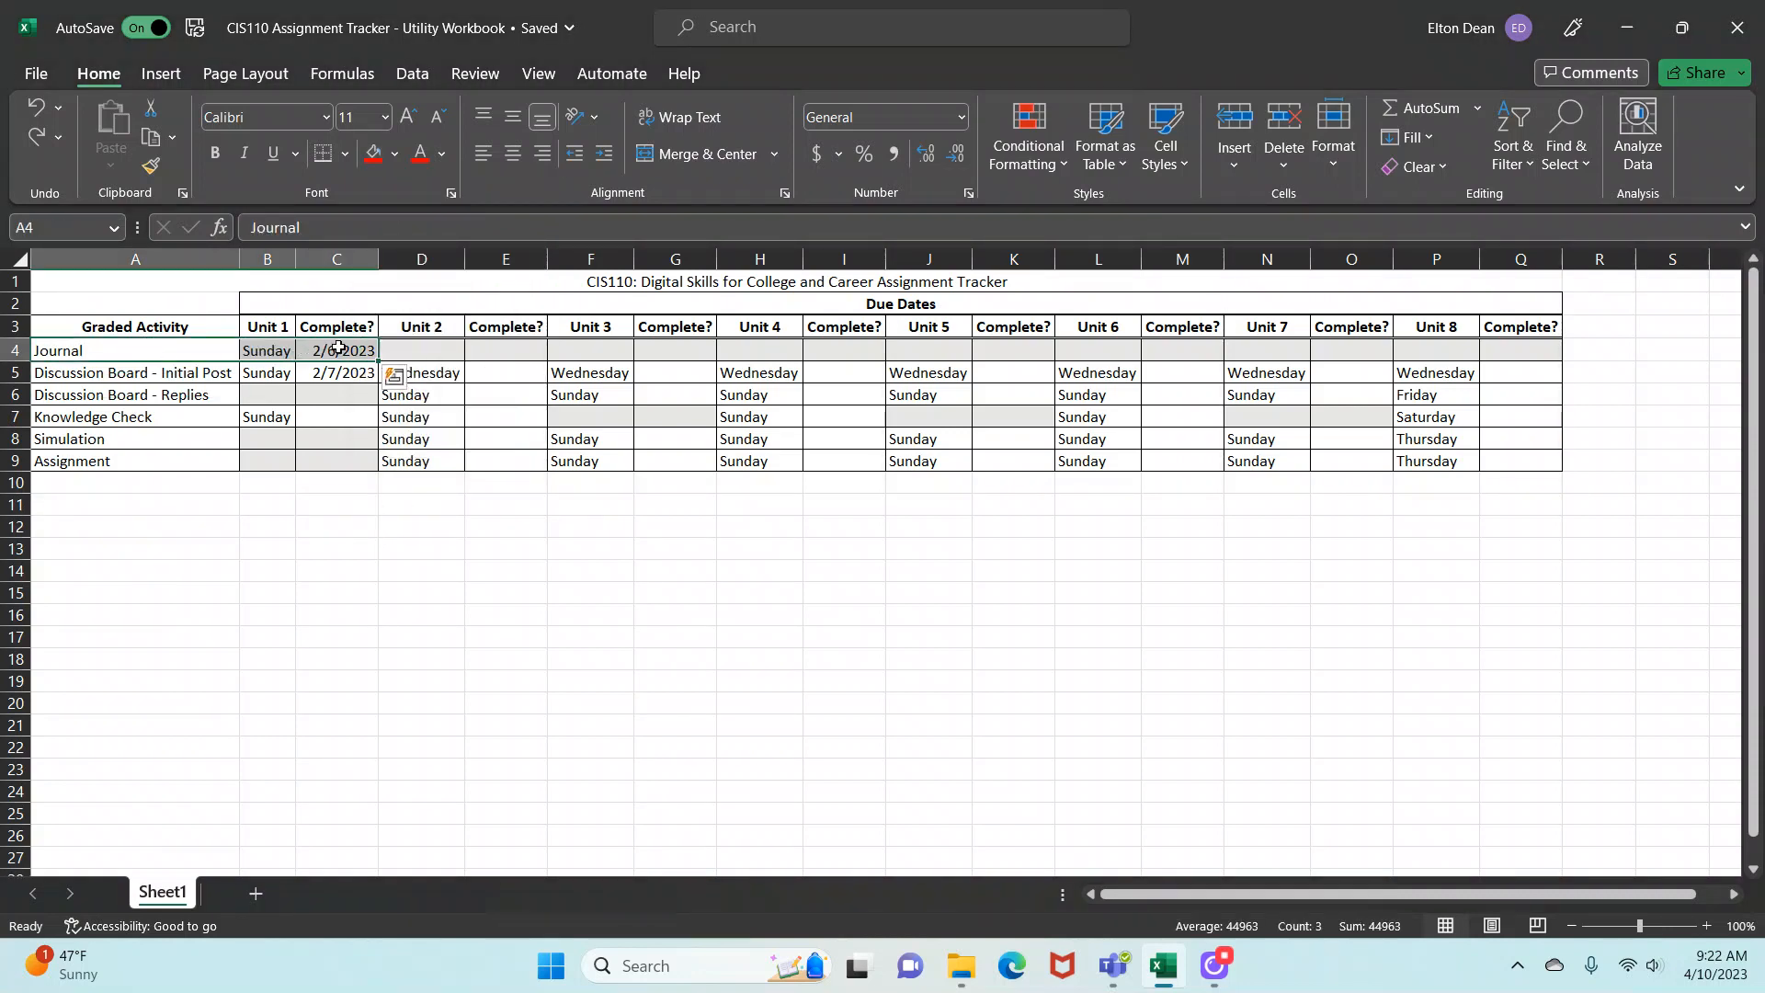
{"action": "left_click", "coordinate": [1184, 169]}
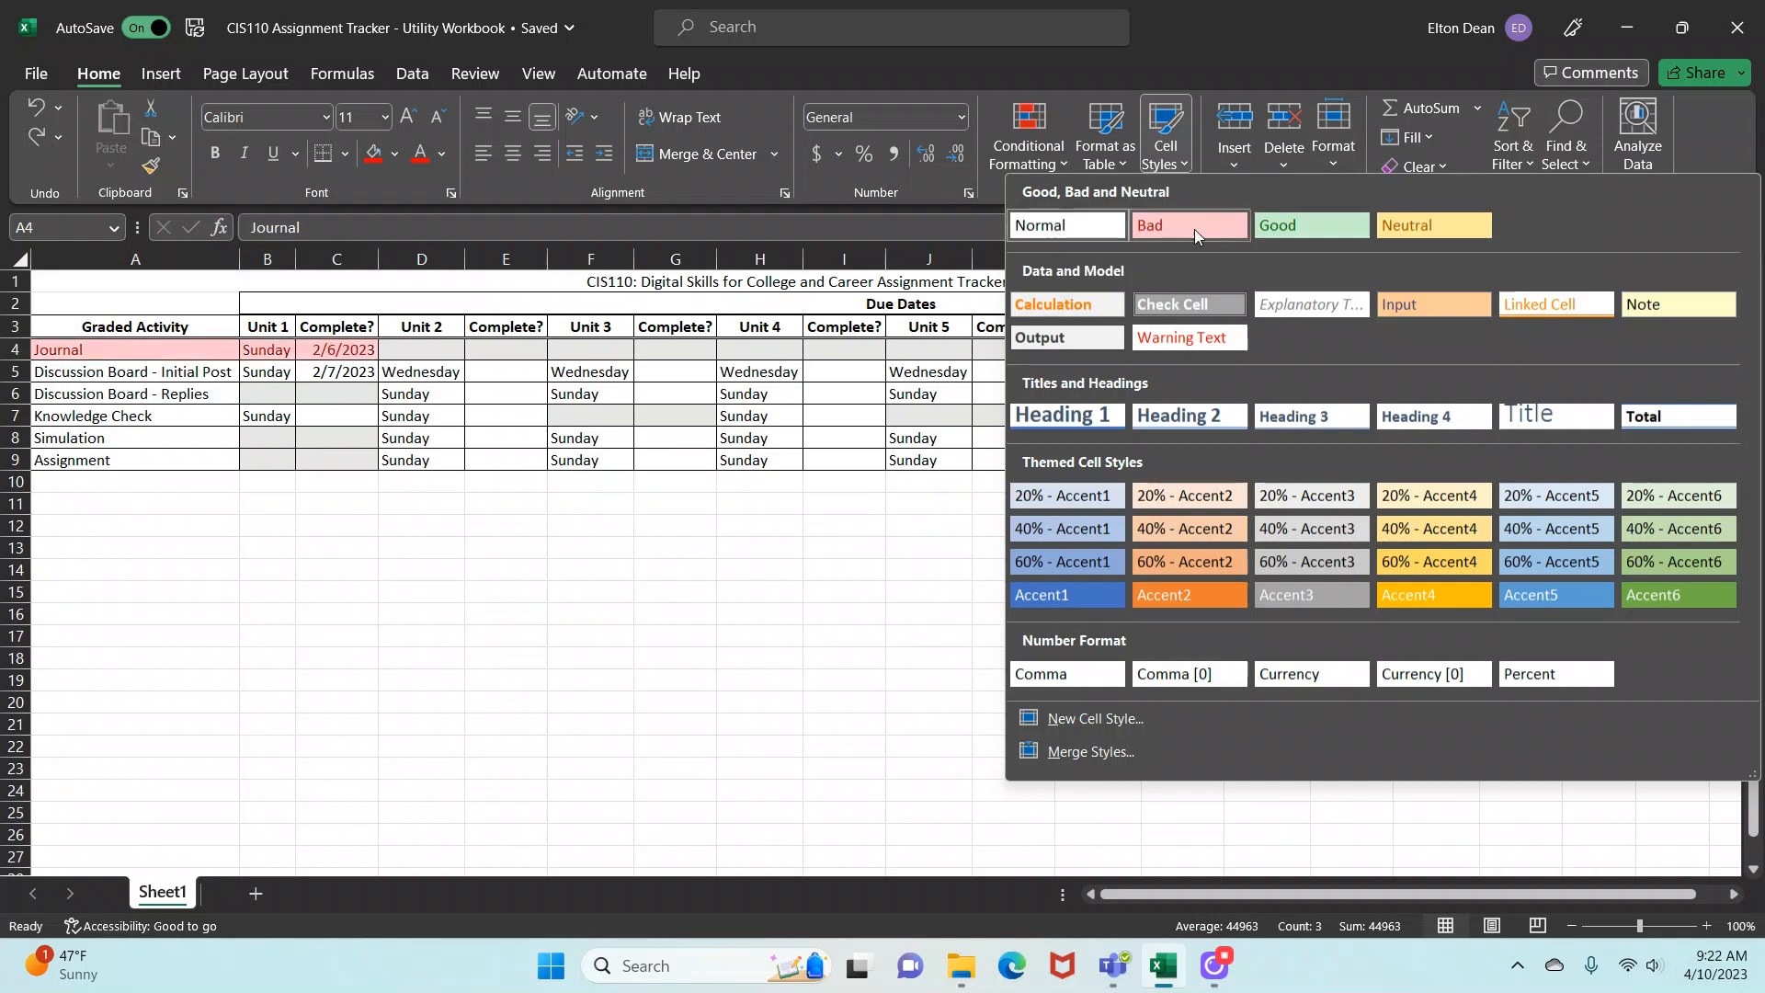
{"action": "left_click", "coordinate": [1302, 228]}
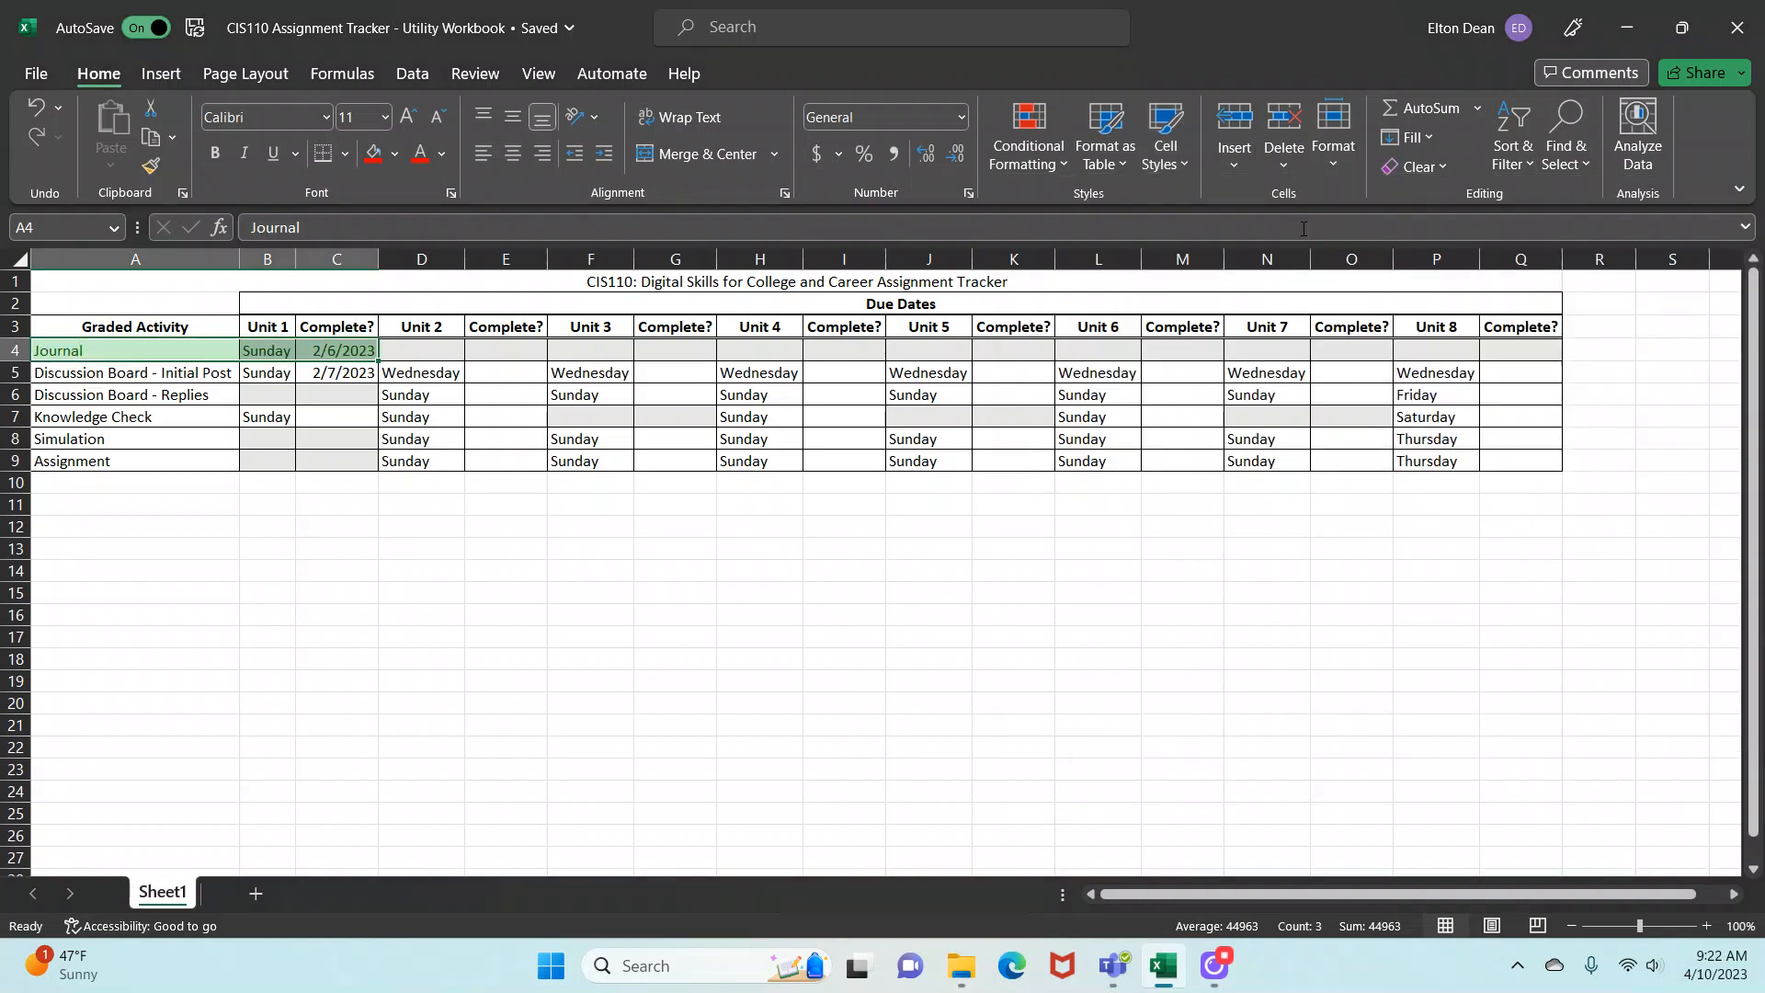
{"action": "left_click", "coordinate": [565, 610]}
{"action": "left_click_drag", "start_coordinate": [128, 373], "coordinate": [325, 371]}
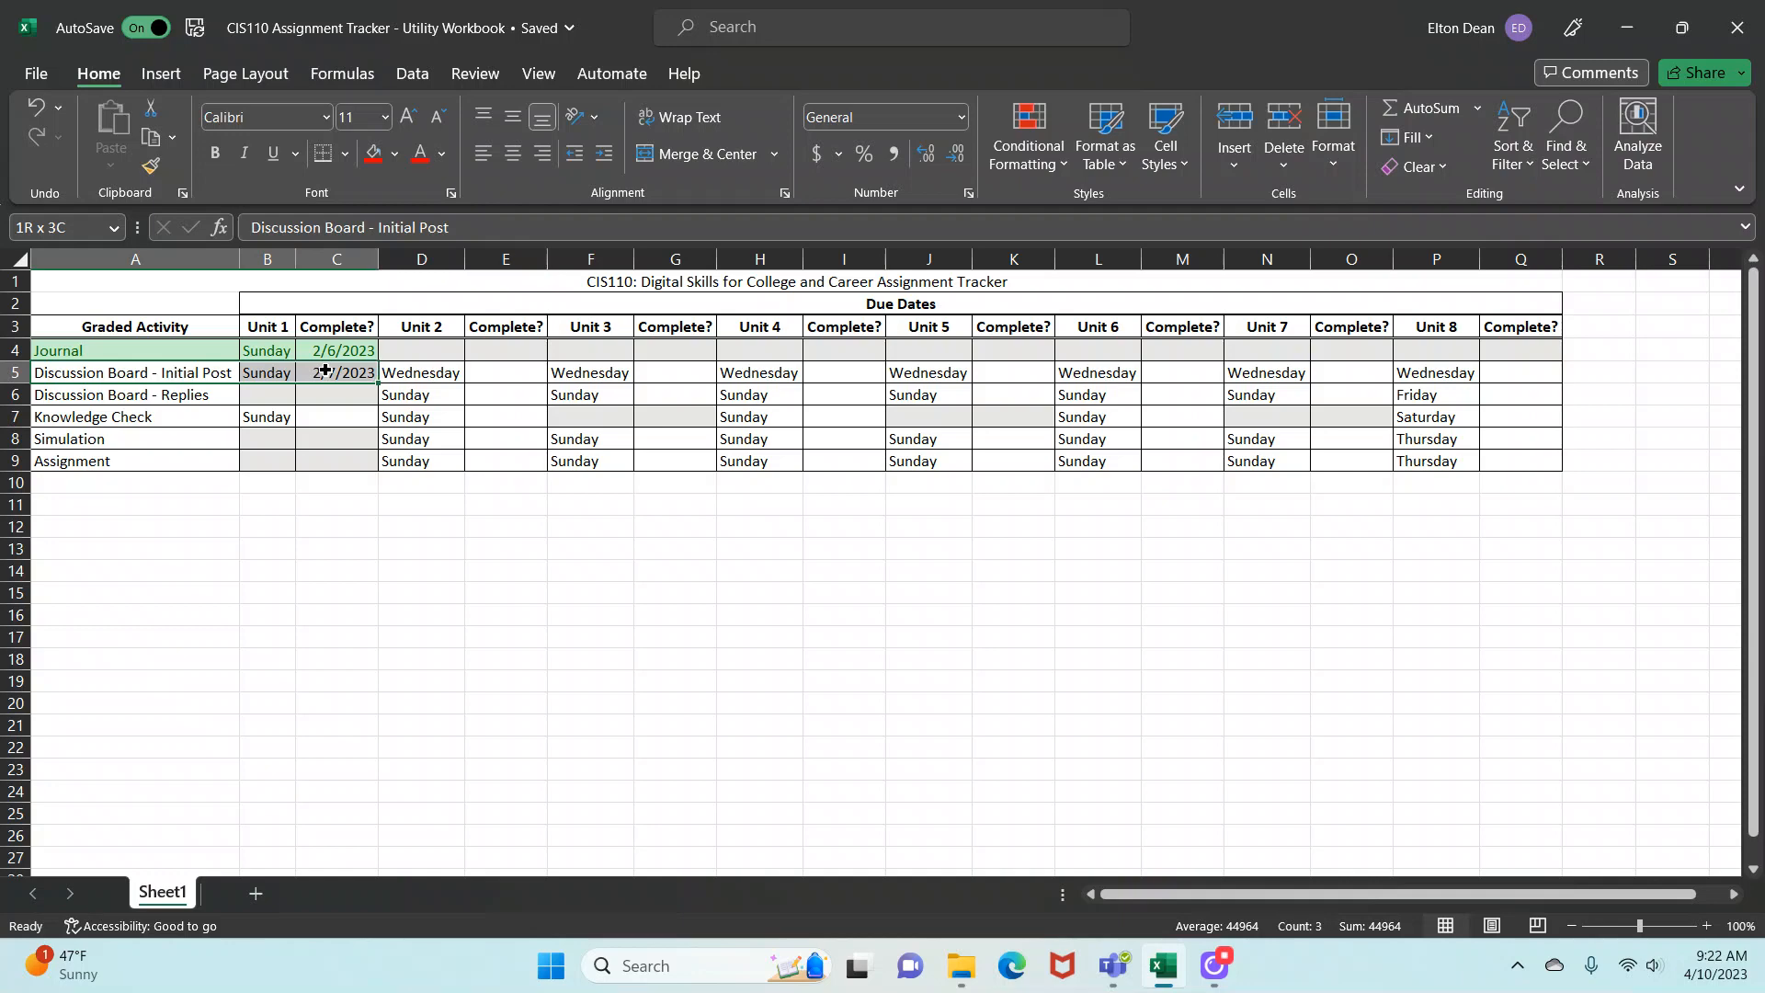
{"action": "left_click", "coordinate": [1187, 161]}
{"action": "left_click", "coordinate": [1296, 226]}
Apply the Bad cell style to the Unit 1 Knowledge Check cells A7:C7.
{"action": "left_click_drag", "start_coordinate": [150, 417], "coordinate": [337, 413]}
{"action": "left_click", "coordinate": [1188, 162]}
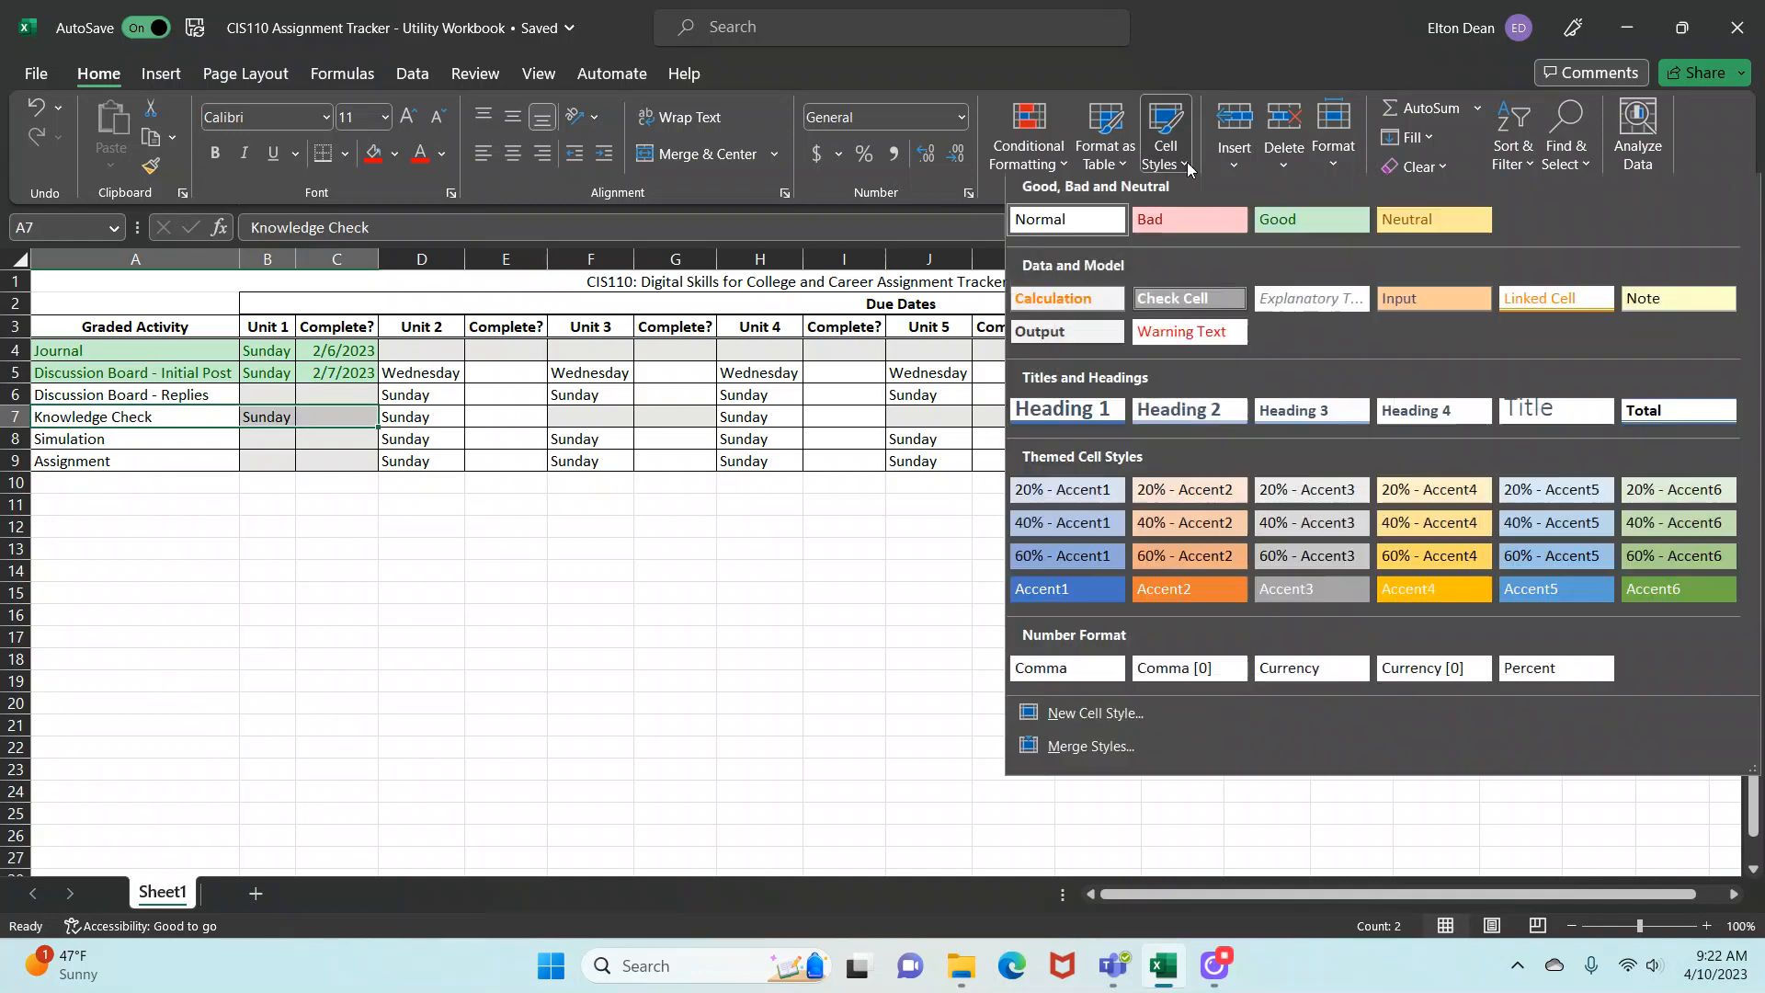
{"action": "left_click", "coordinate": [1188, 226]}
{"action": "left_click", "coordinate": [267, 570]}
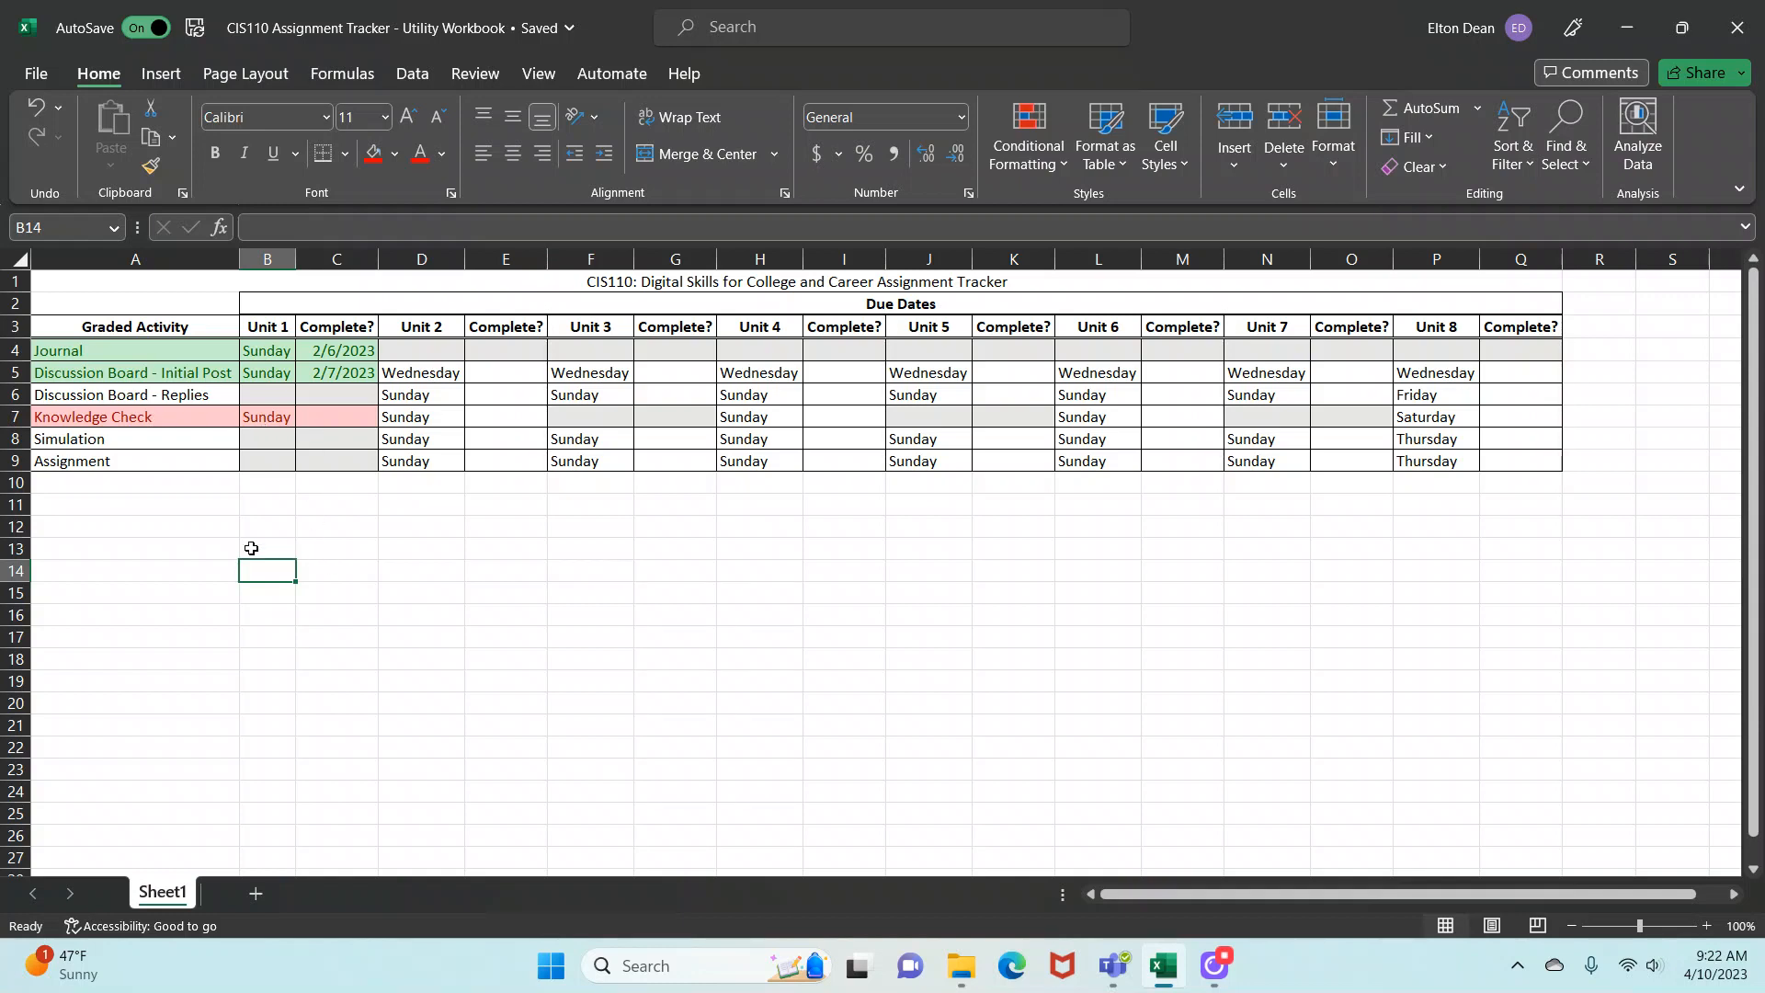
Apply the Neutral cell style to the Unit 2 Discussion Board - Replies cells D6:E6.
{"action": "left_click_drag", "start_coordinate": [426, 395], "coordinate": [495, 395]}
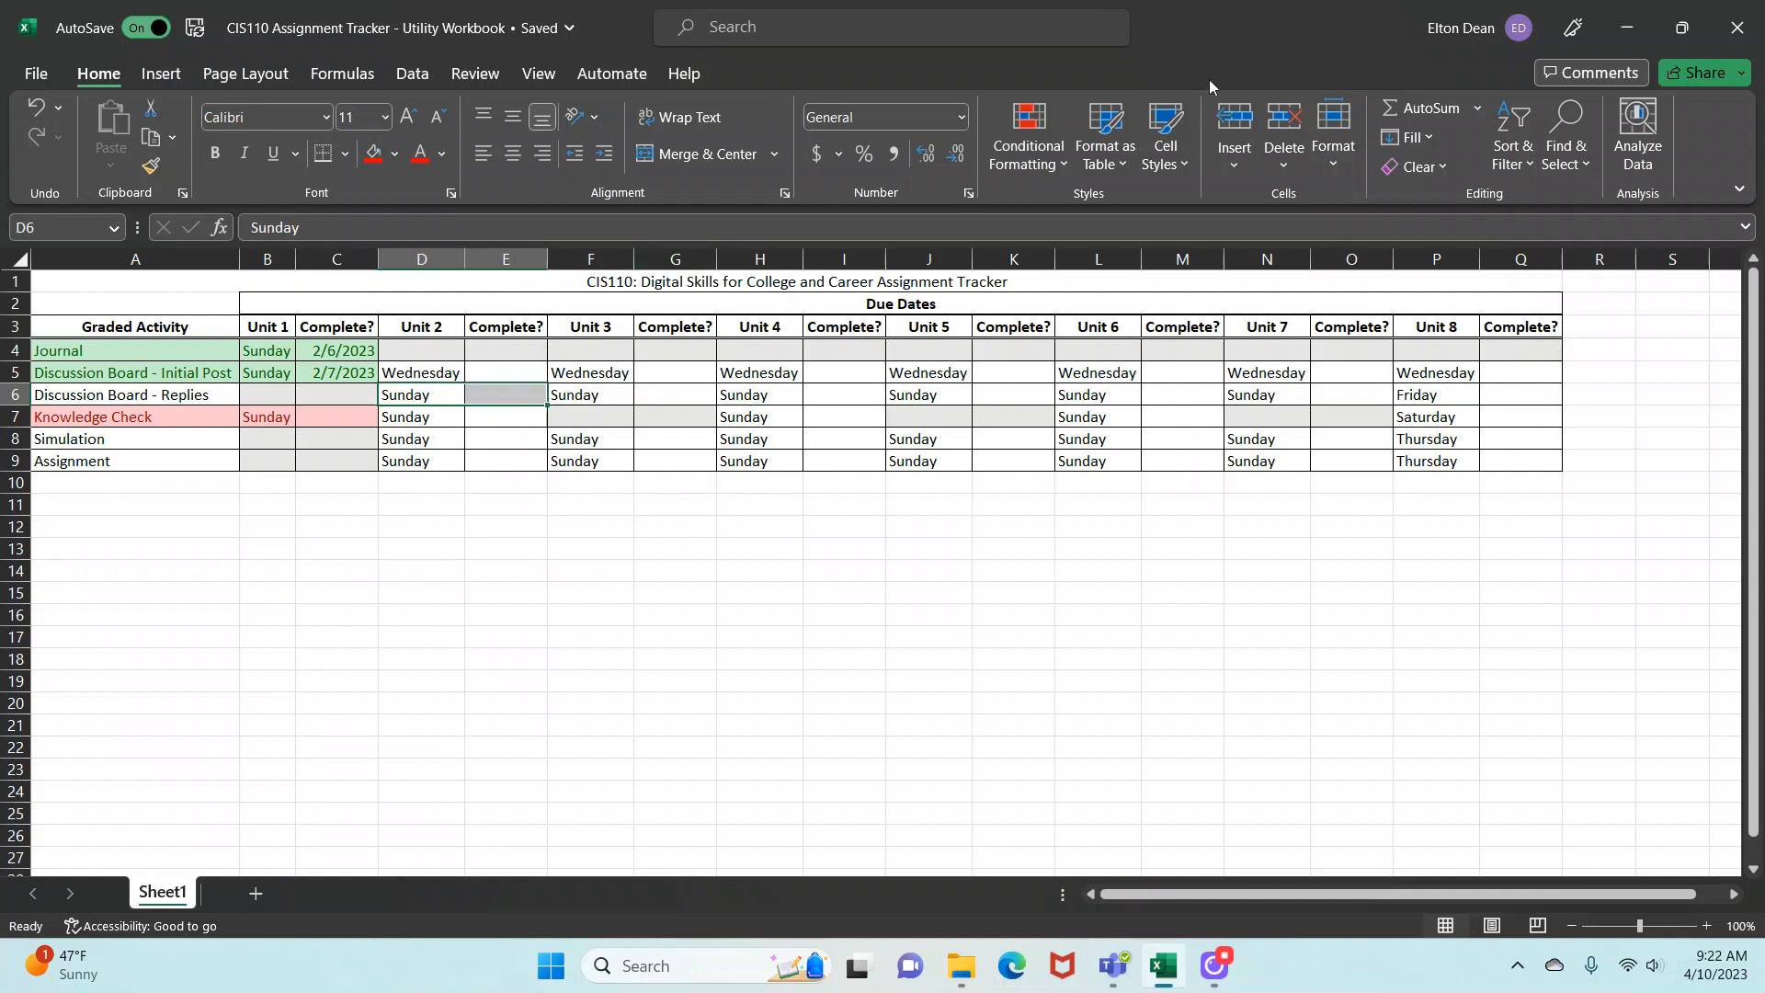
{"action": "left_click", "coordinate": [1184, 162]}
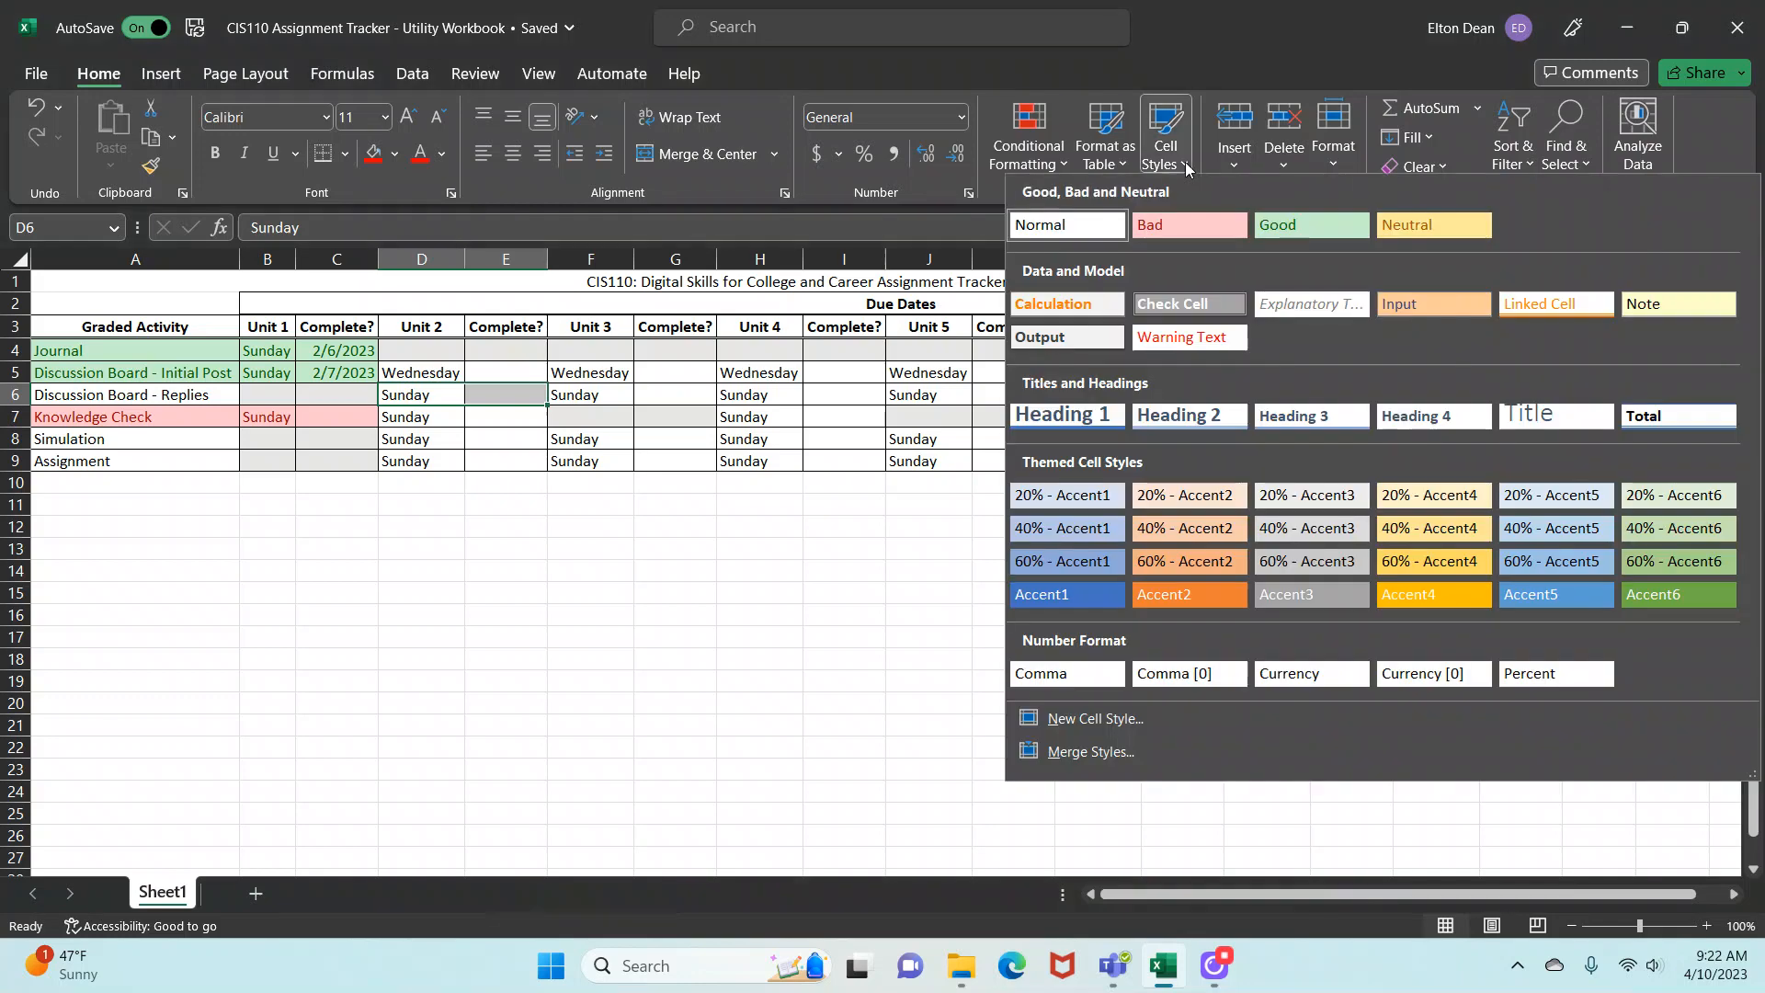
{"action": "left_click", "coordinate": [1419, 224]}
{"action": "left_click", "coordinate": [432, 526]}
{"action": "left_click", "coordinate": [446, 544]}
{"action": "left_click_drag", "start_coordinate": [147, 347], "coordinate": [492, 395]}
{"action": "left_click_drag", "start_coordinate": [147, 418], "coordinate": [340, 419]}
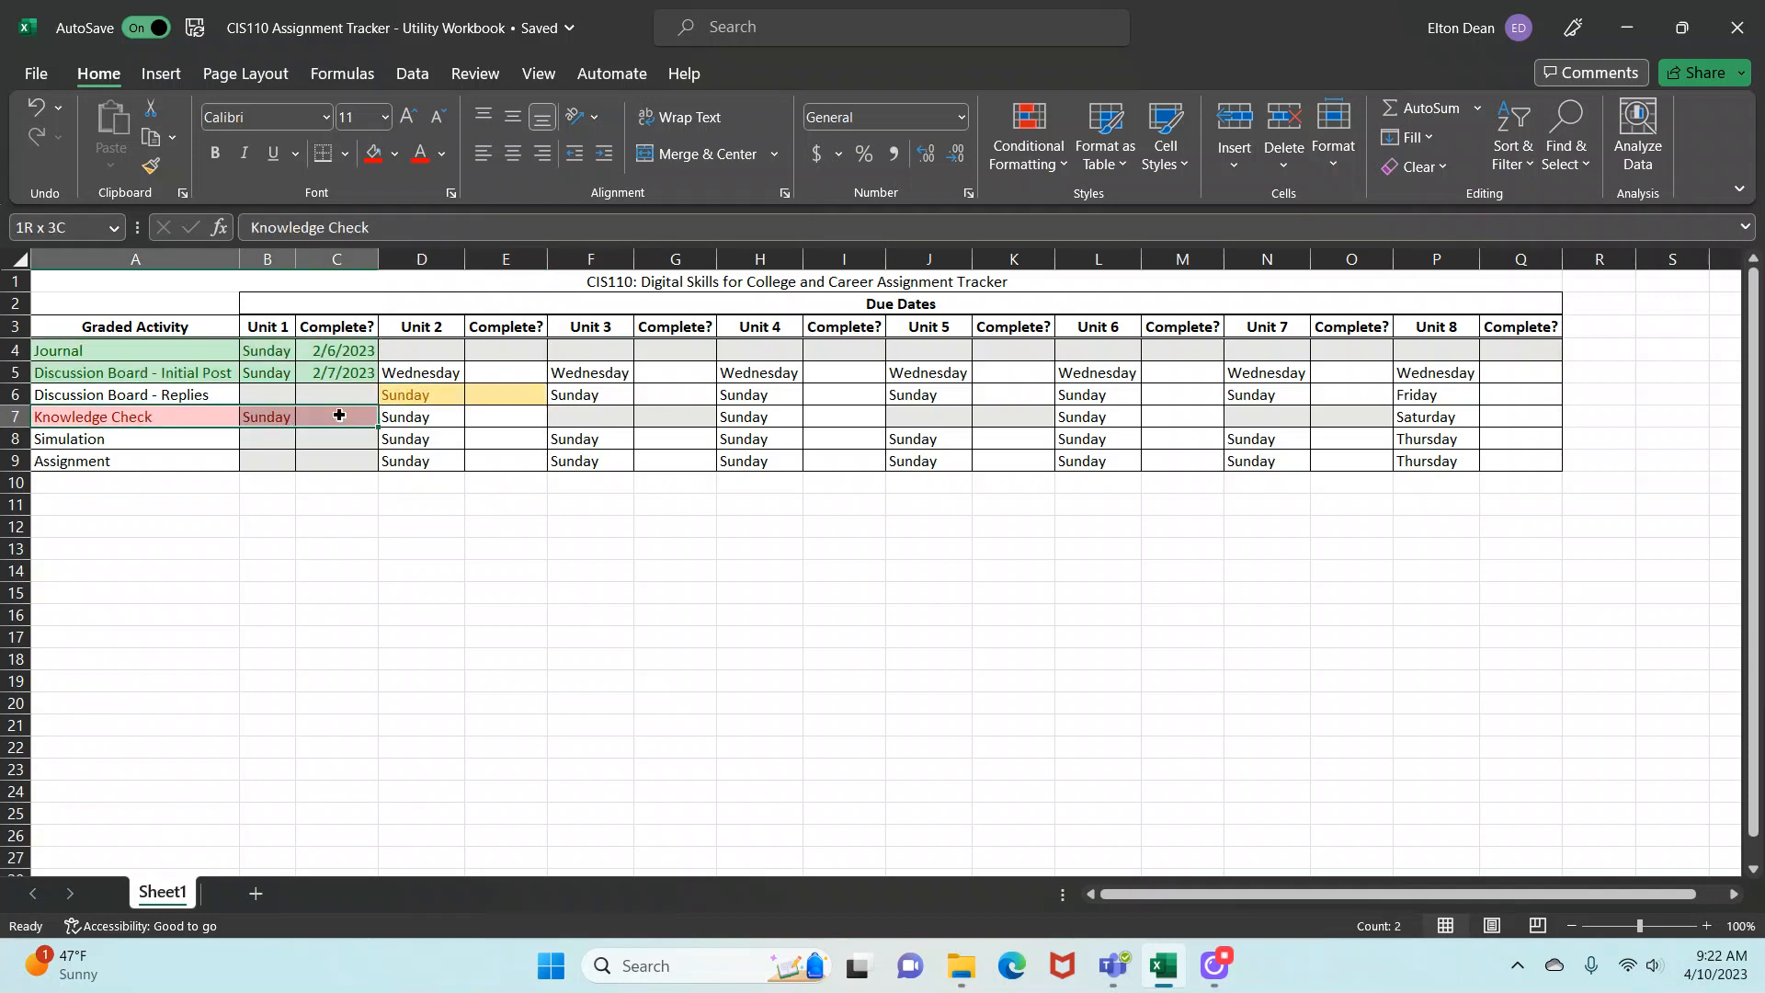
{"action": "left_click", "coordinate": [430, 615]}
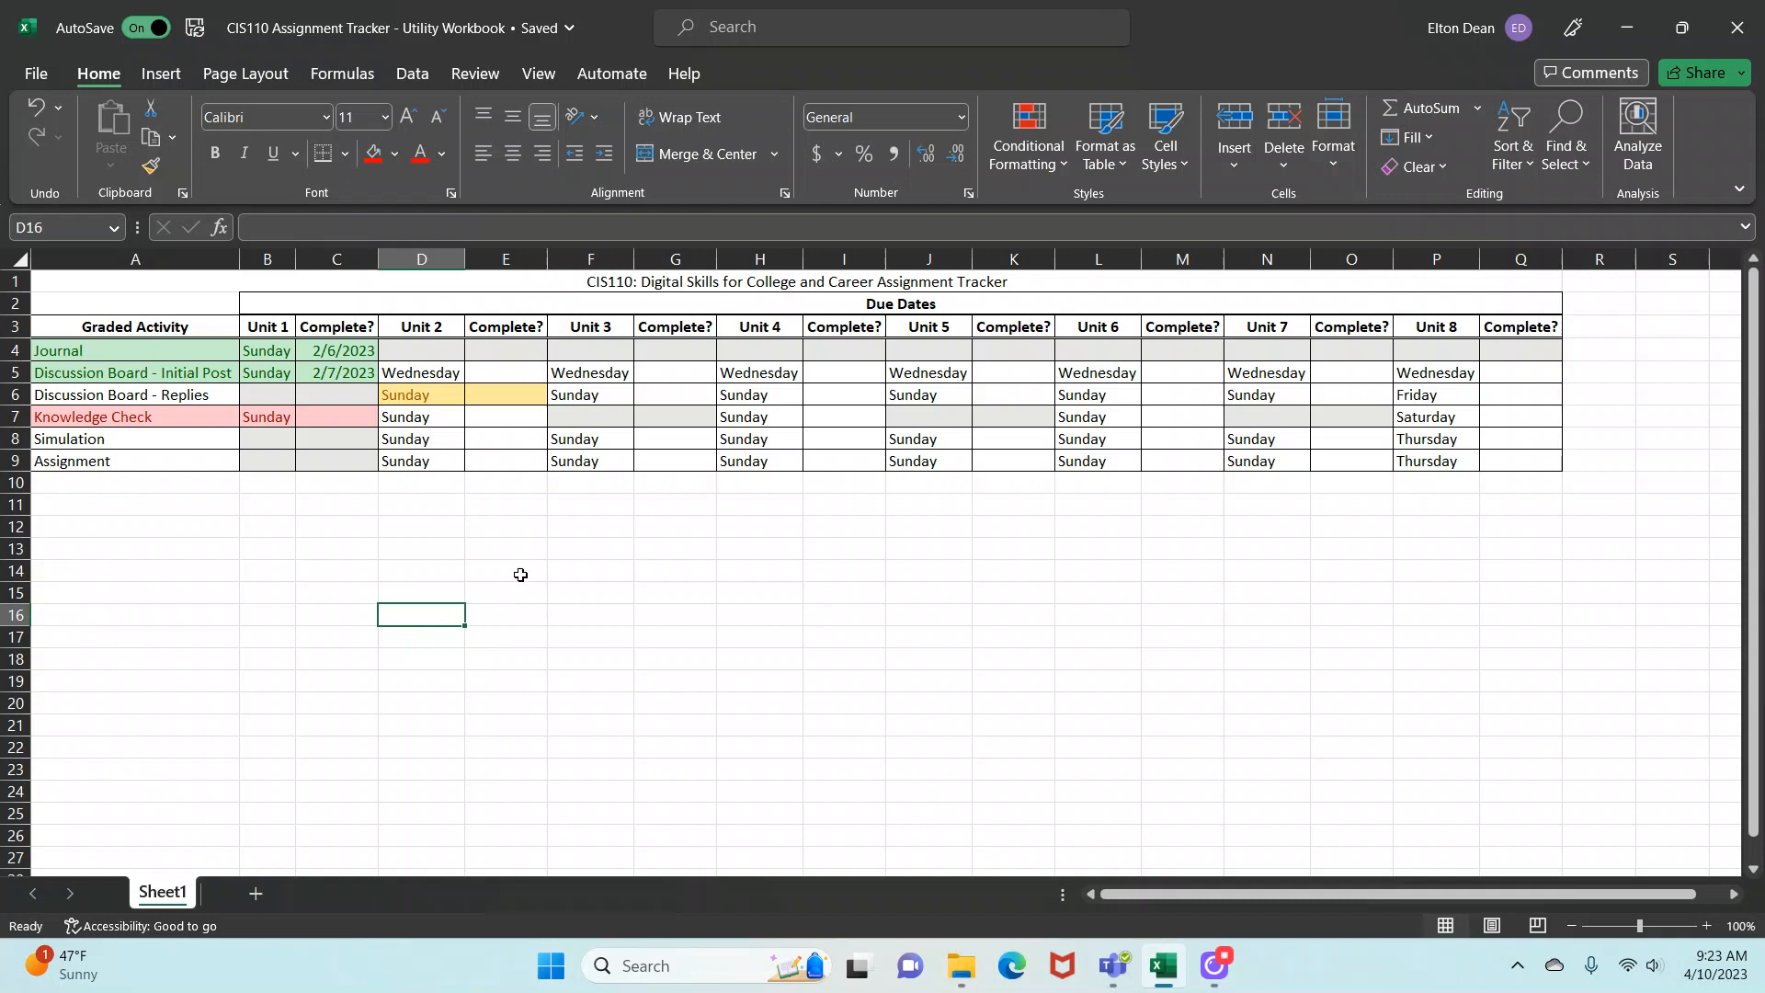
Add list data validation with the options Yes and No to the Unit 2 completion cells E5:E9.
{"action": "left_click", "coordinate": [521, 371]}
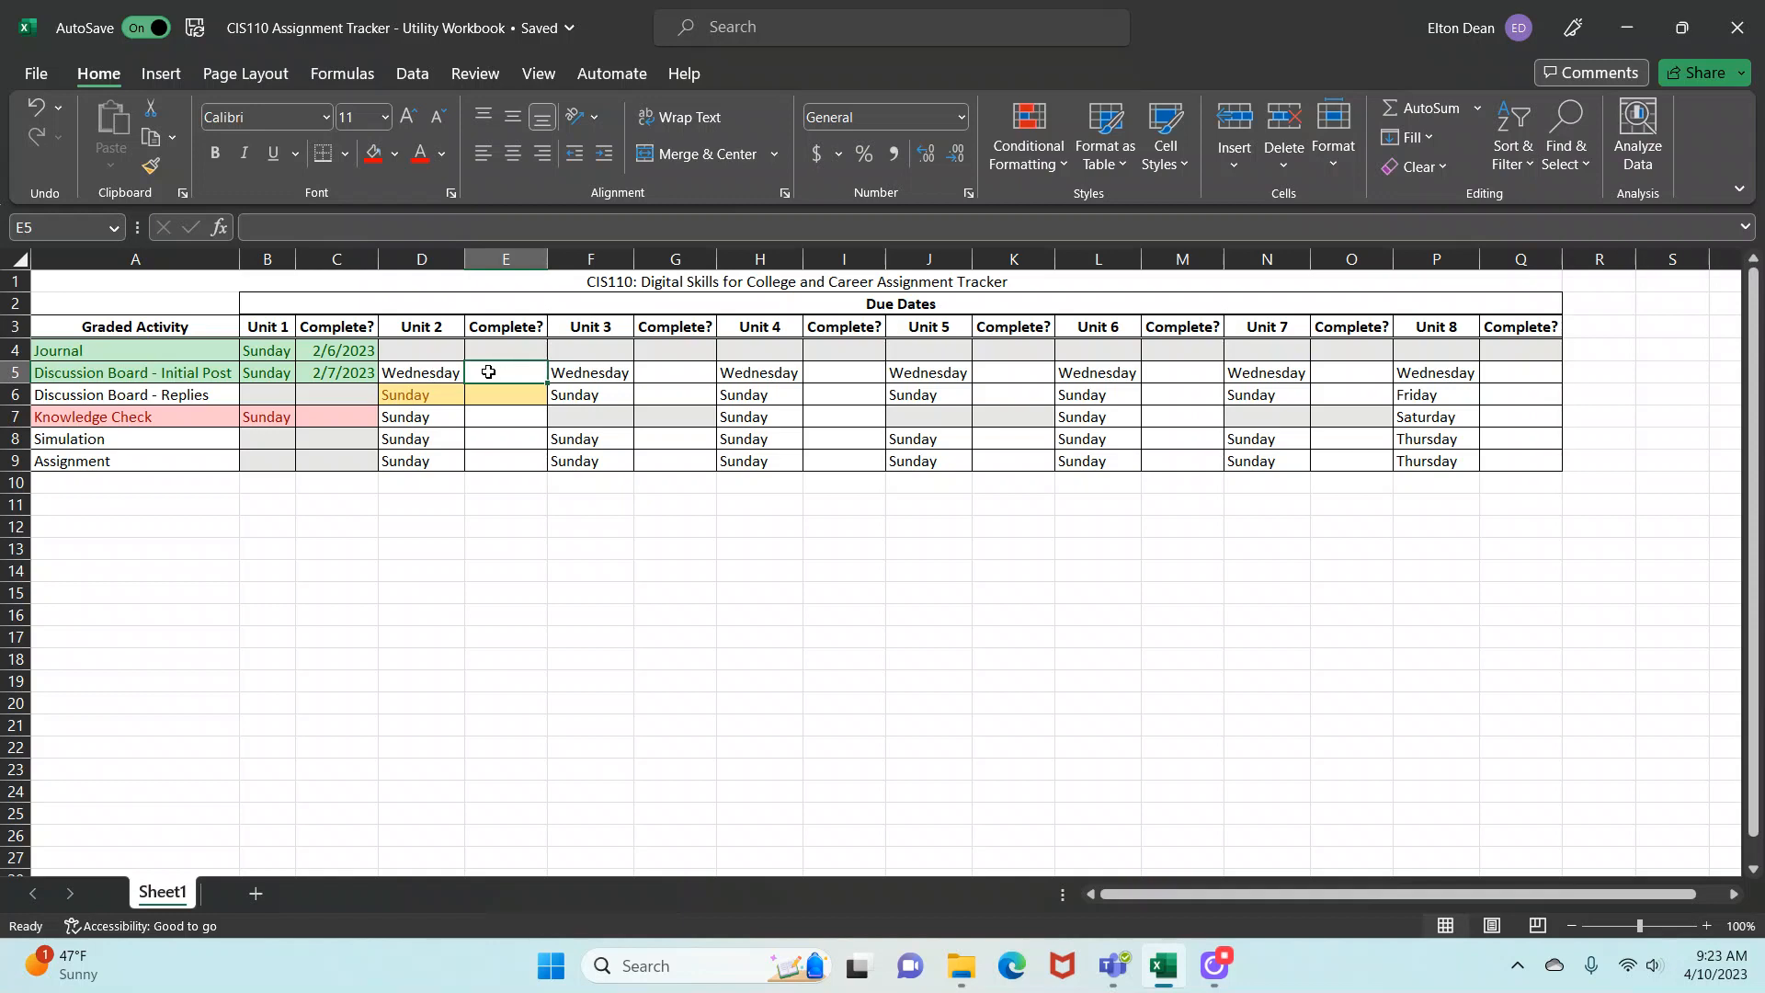
{"action": "left_click_drag", "start_coordinate": [488, 372], "coordinate": [480, 468]}
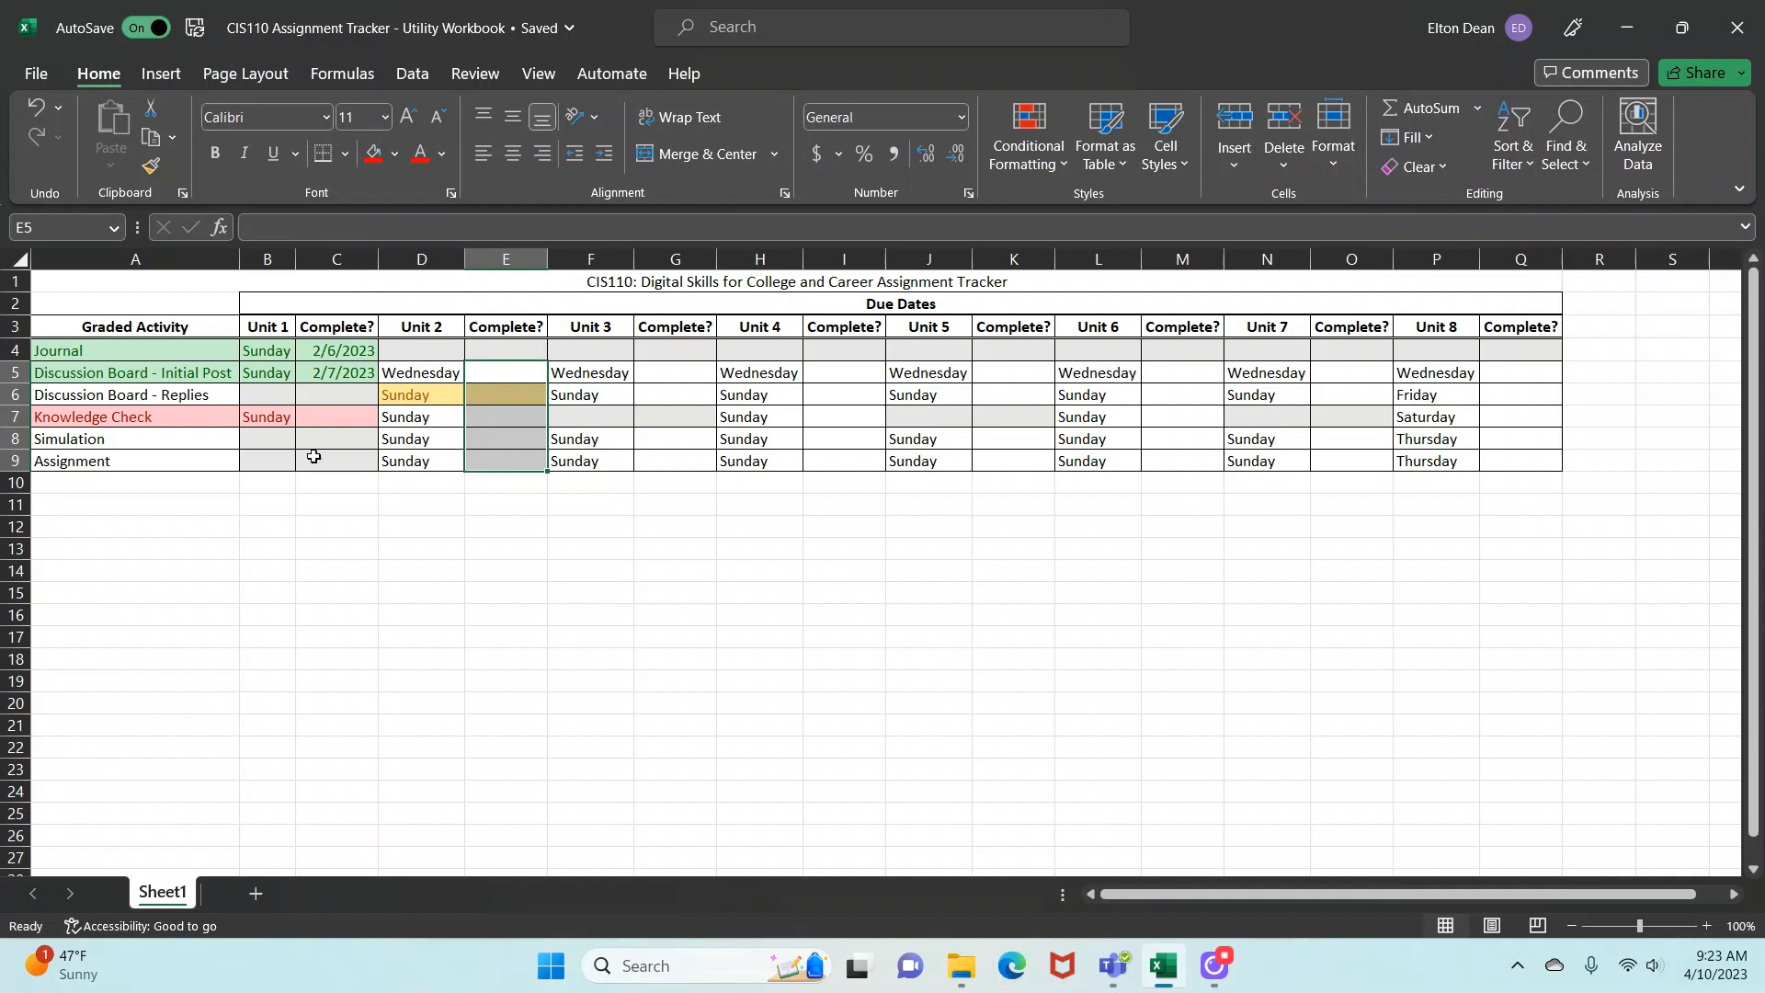
{"action": "left_click", "coordinate": [412, 79]}
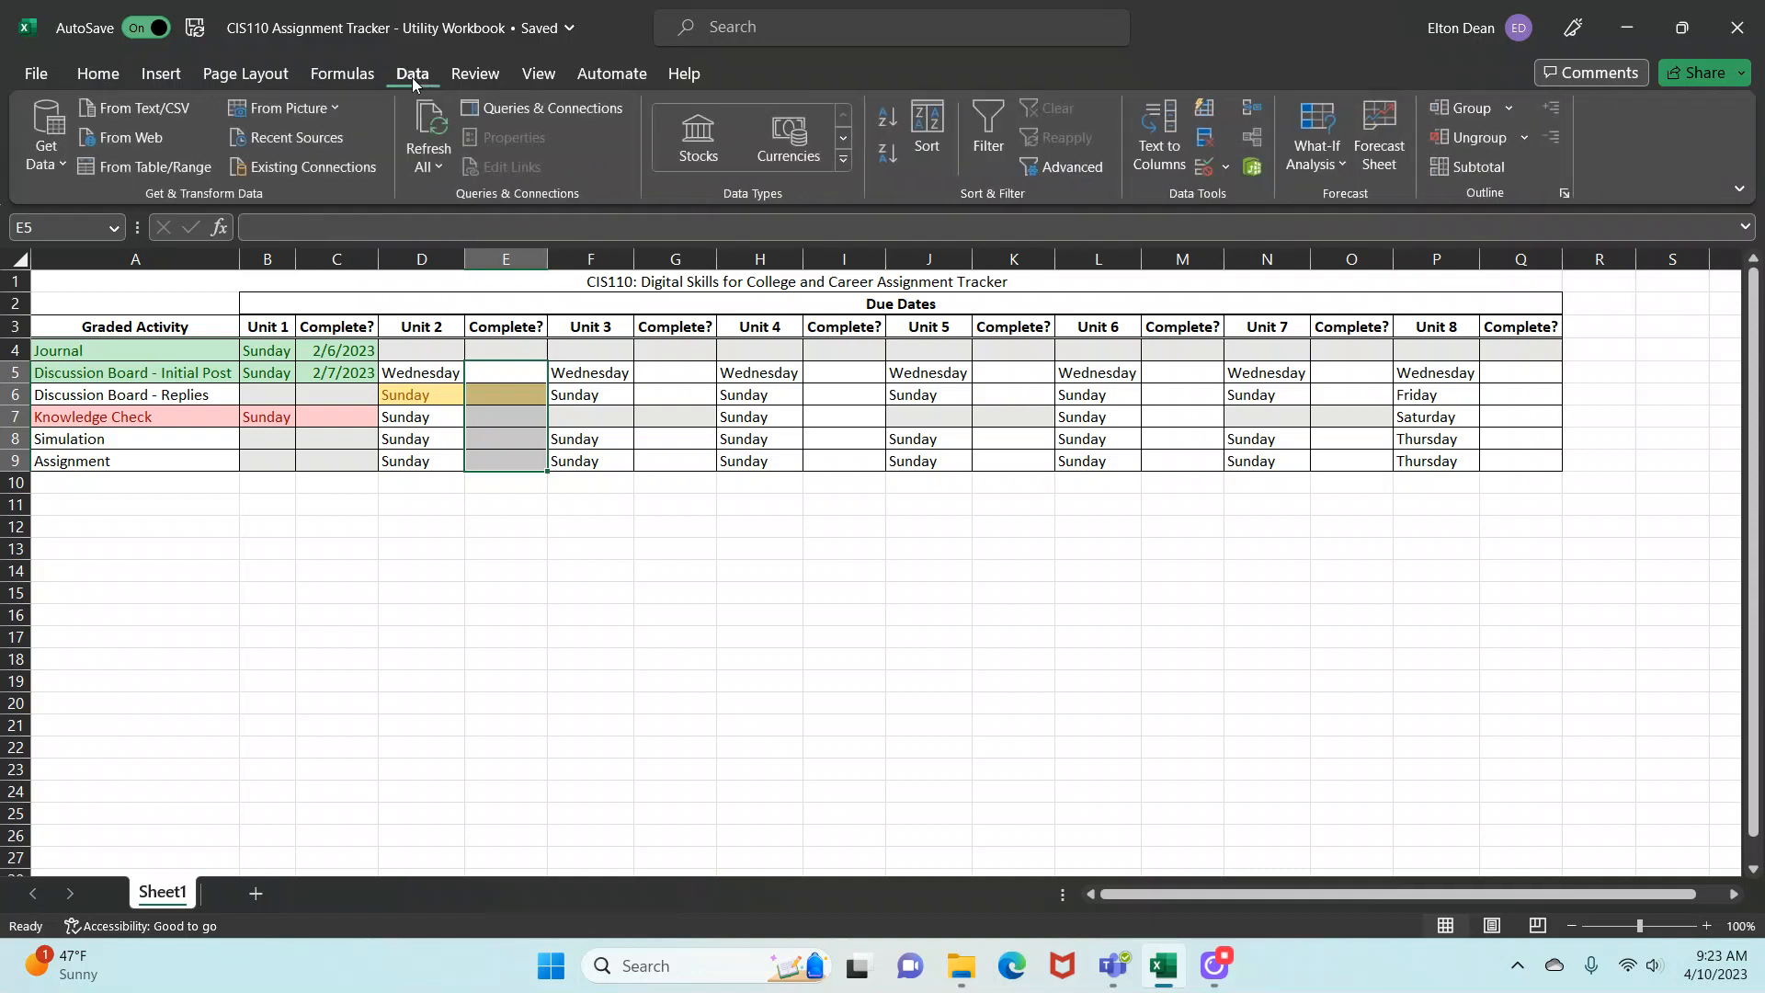
{"action": "left_click", "coordinate": [1225, 170]}
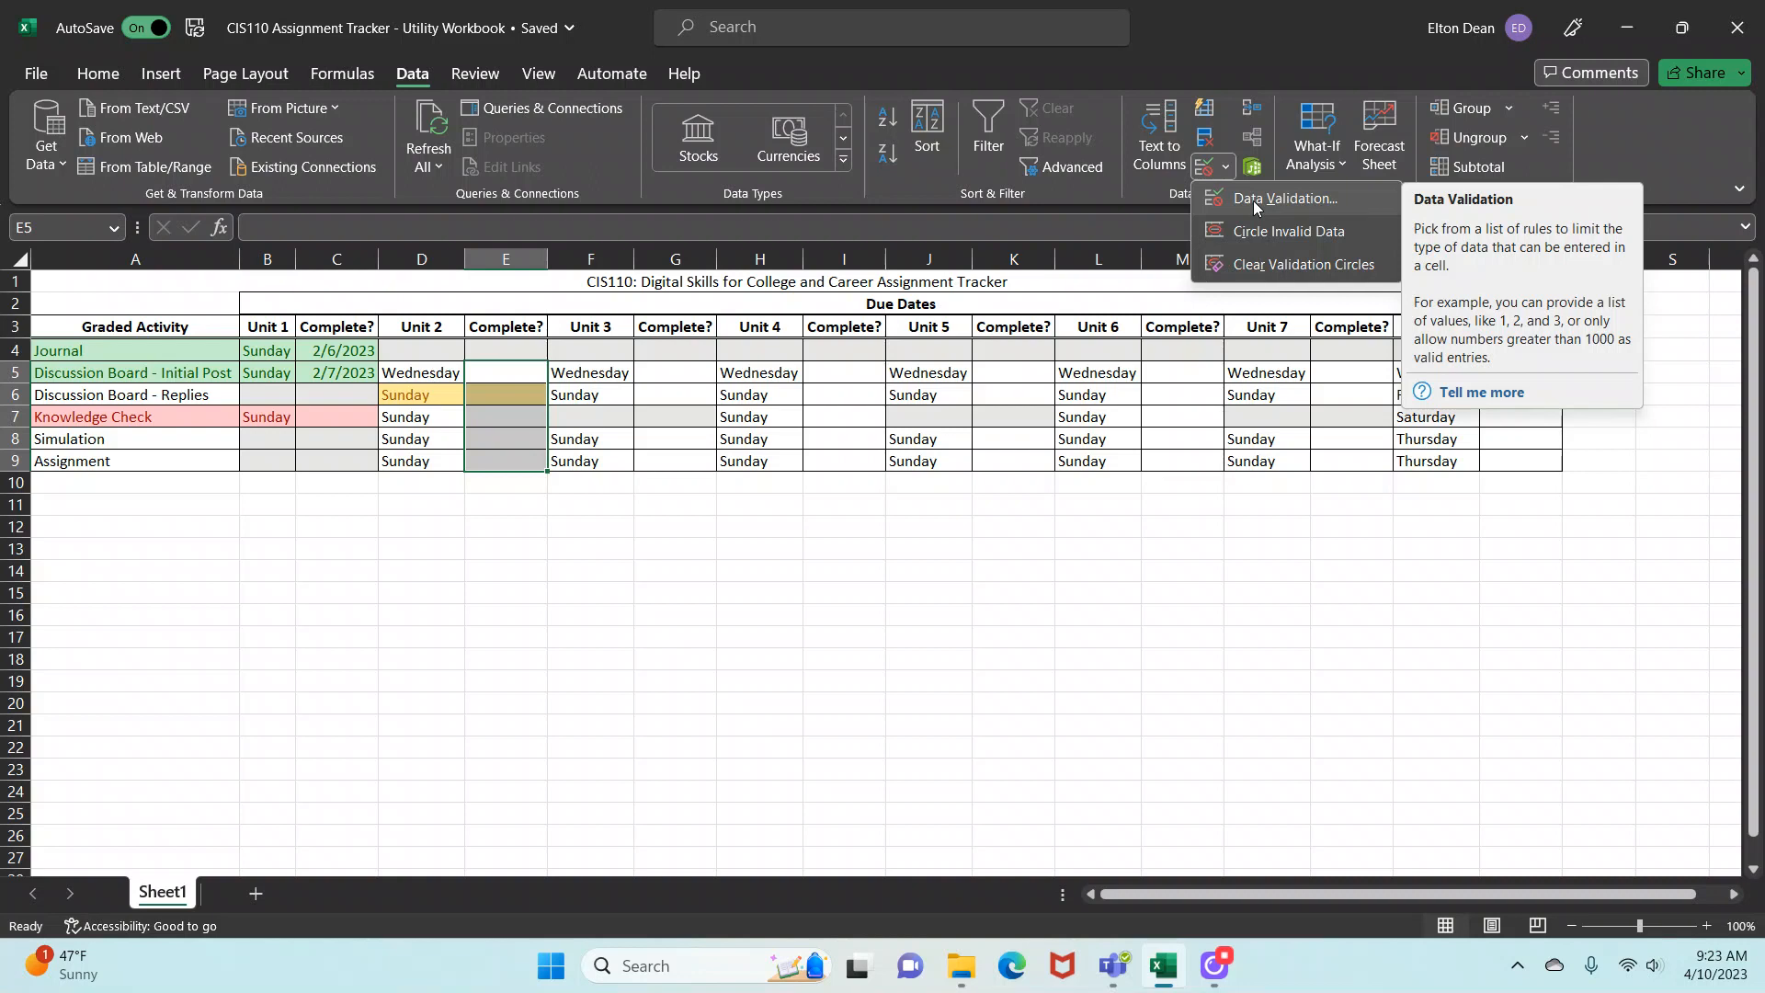
{"action": "left_click", "coordinate": [1255, 201]}
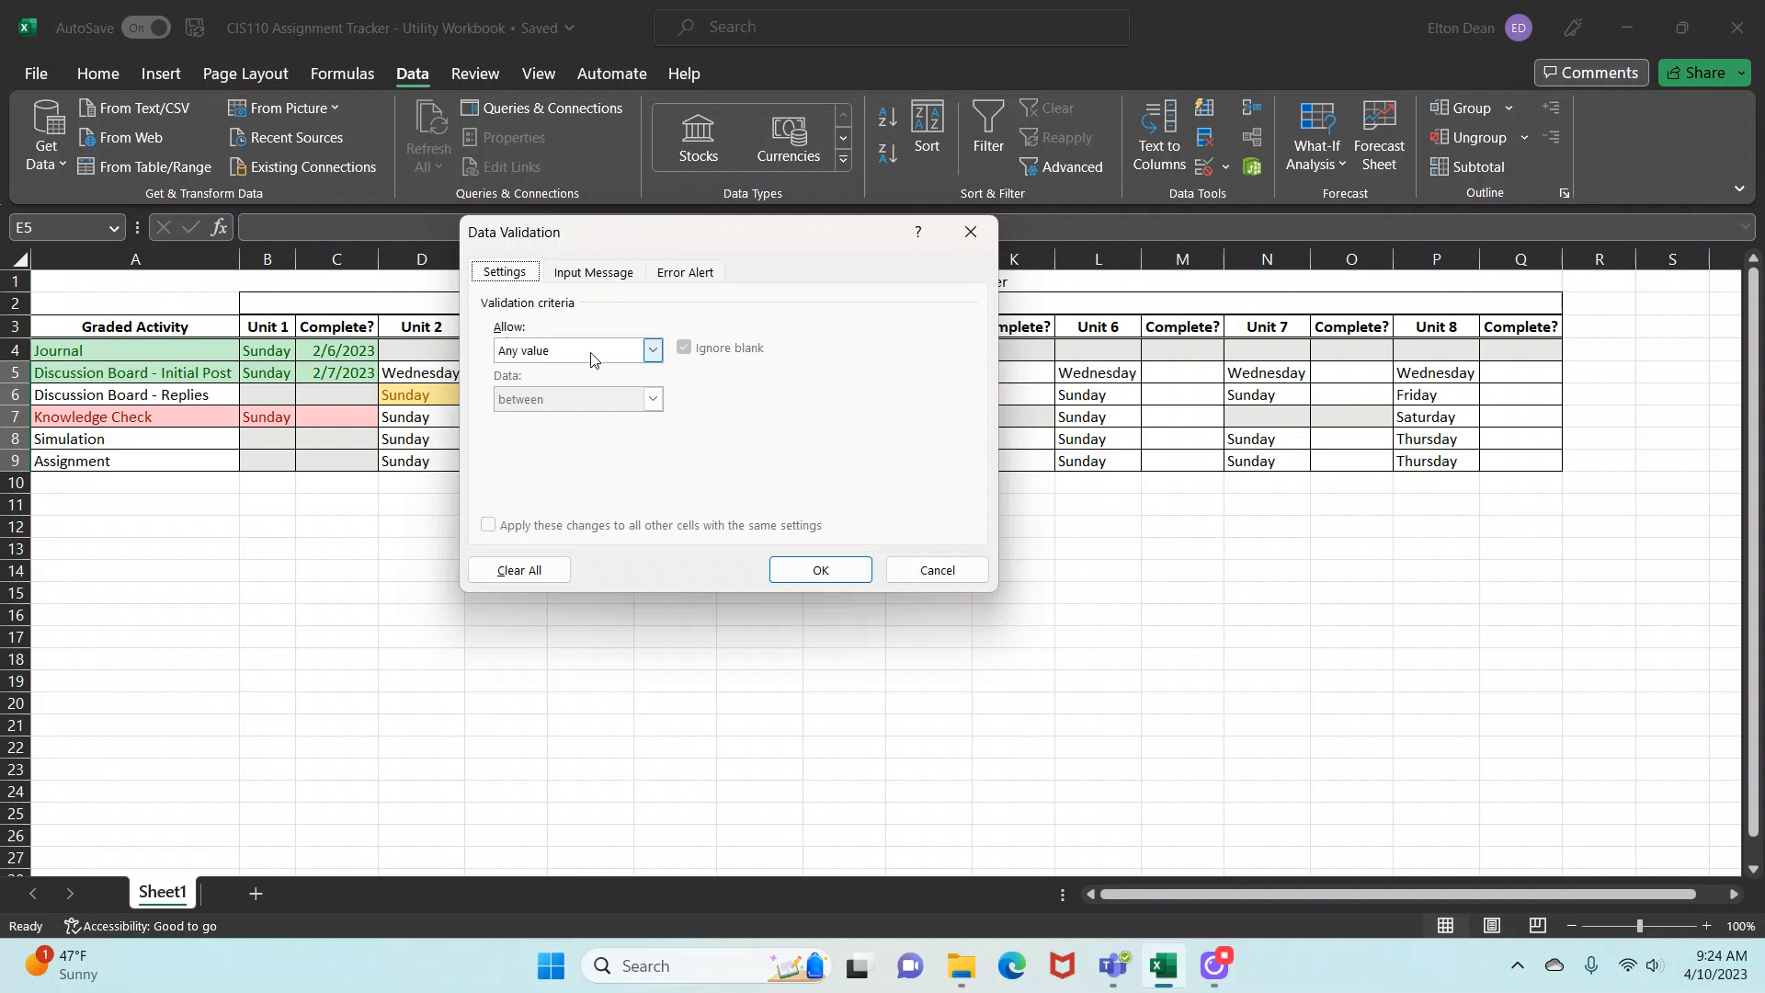
{"action": "left_click", "coordinate": [653, 354]}
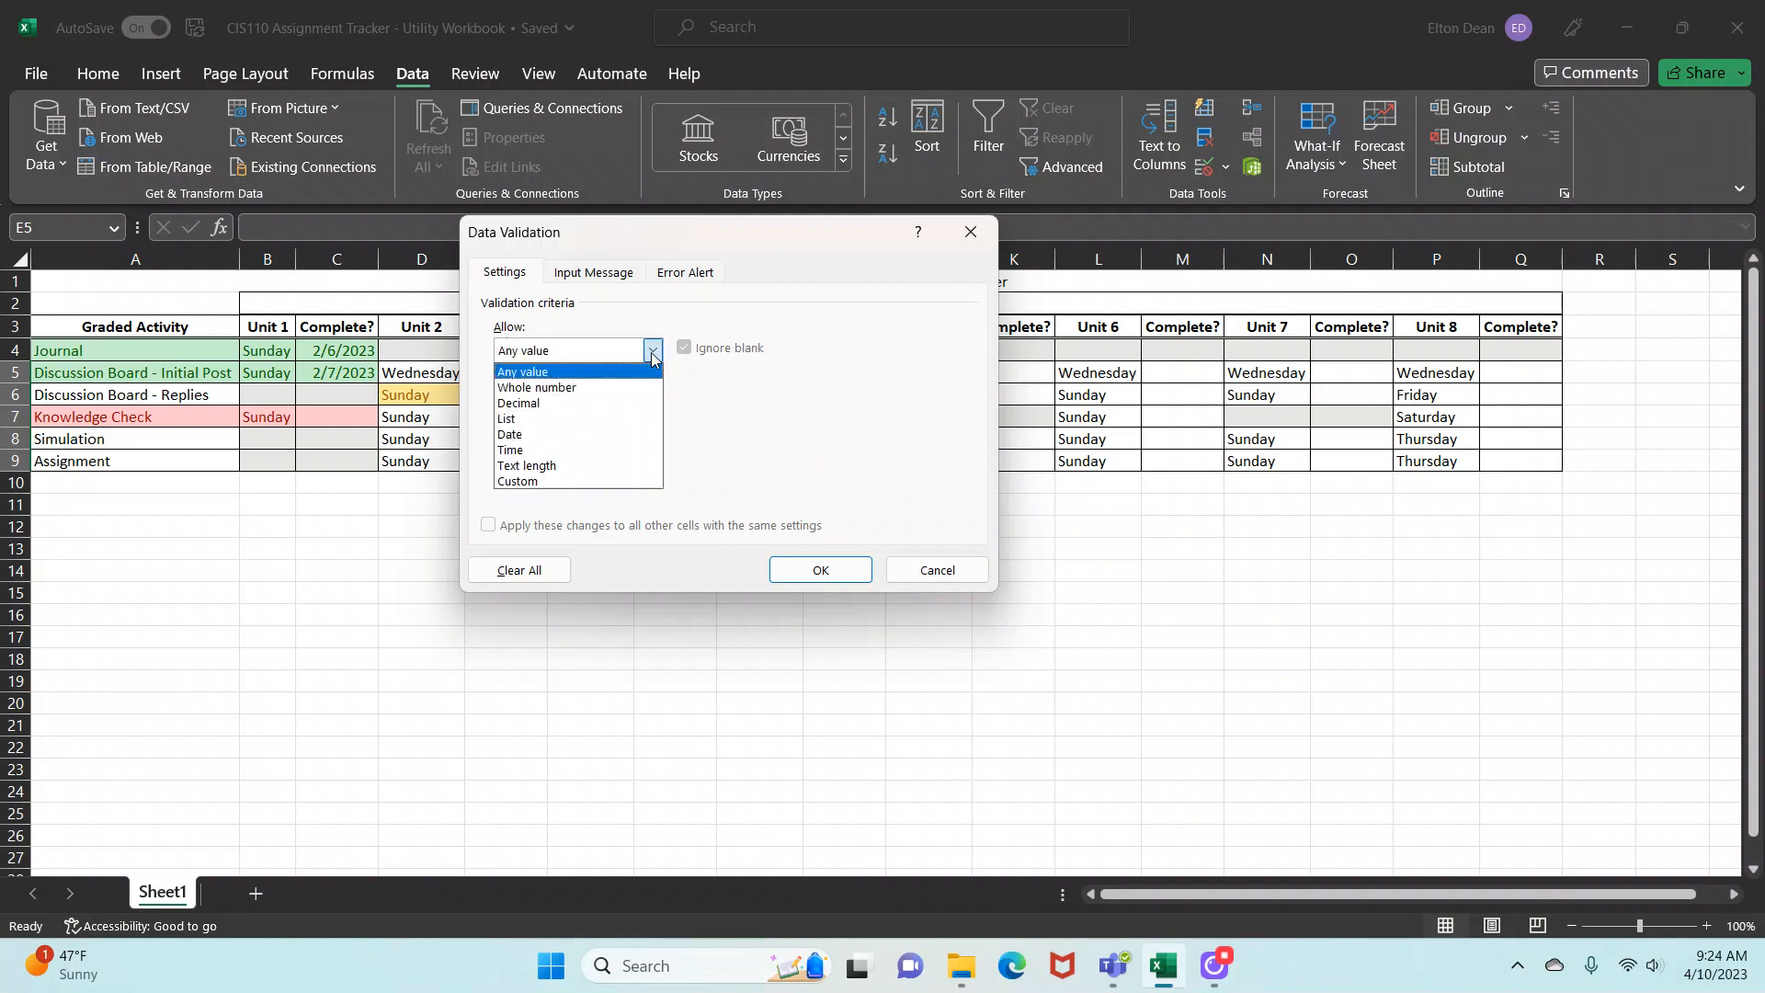
{"action": "left_click", "coordinate": [529, 421]}
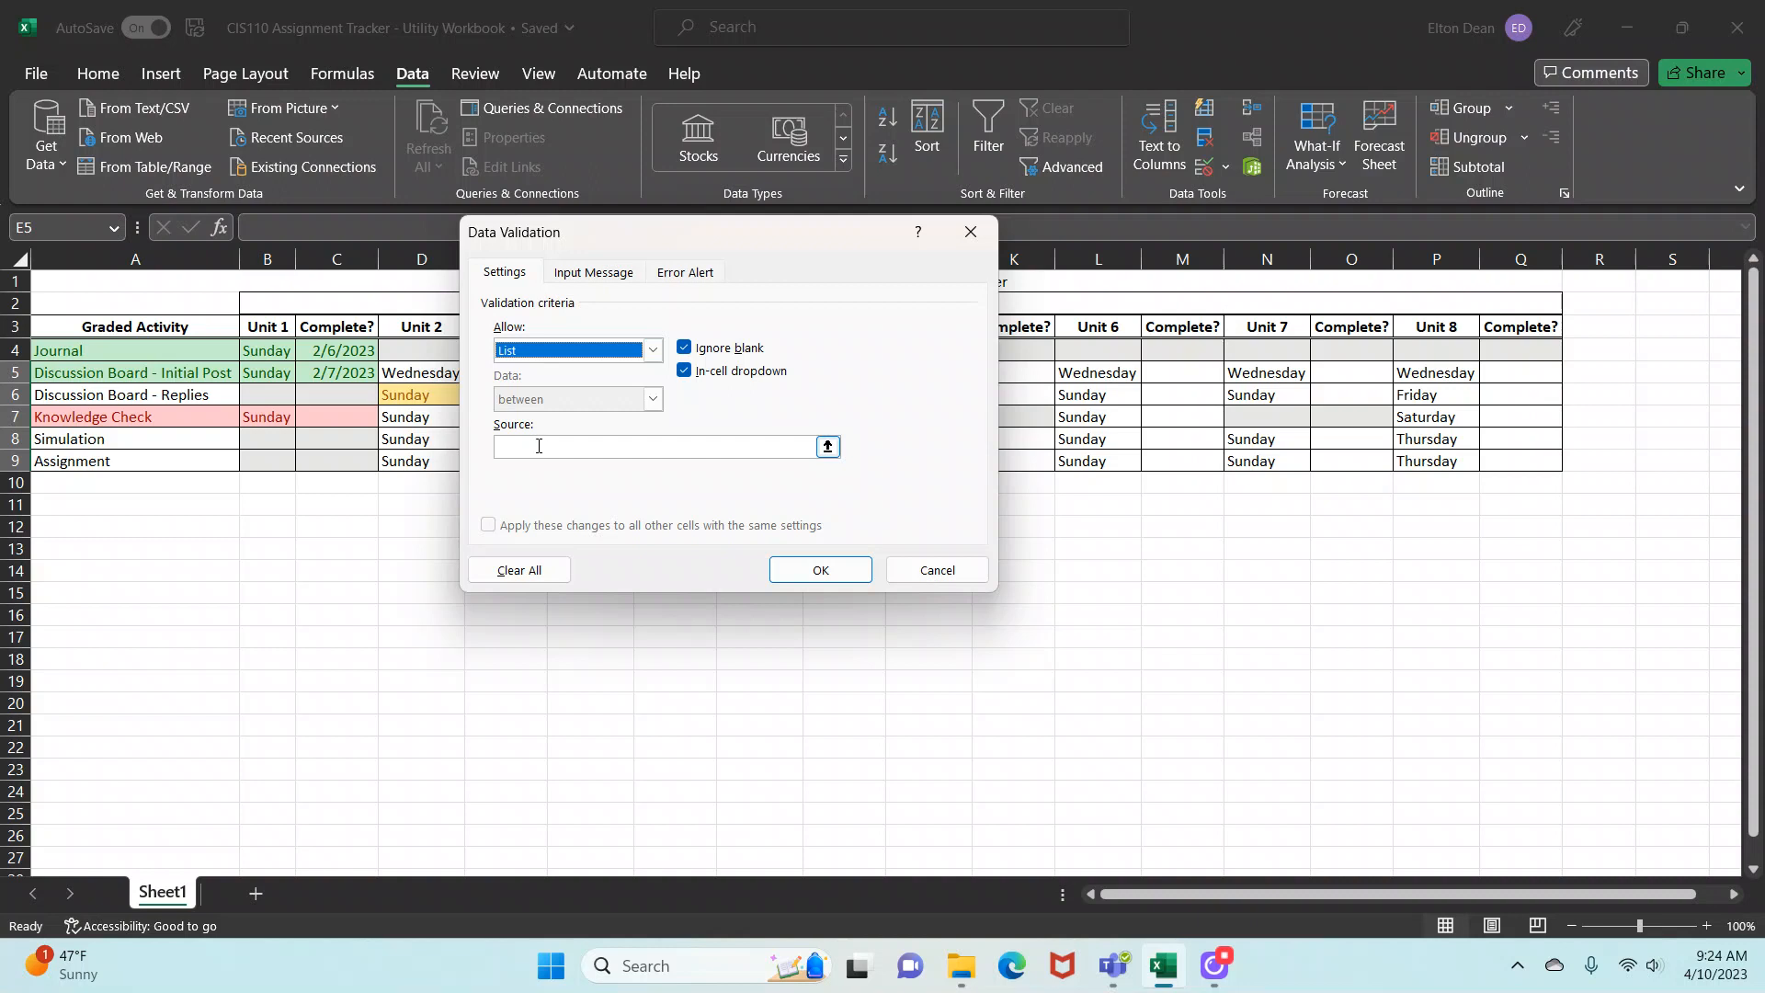
{"action": "left_click", "coordinate": [539, 446]}
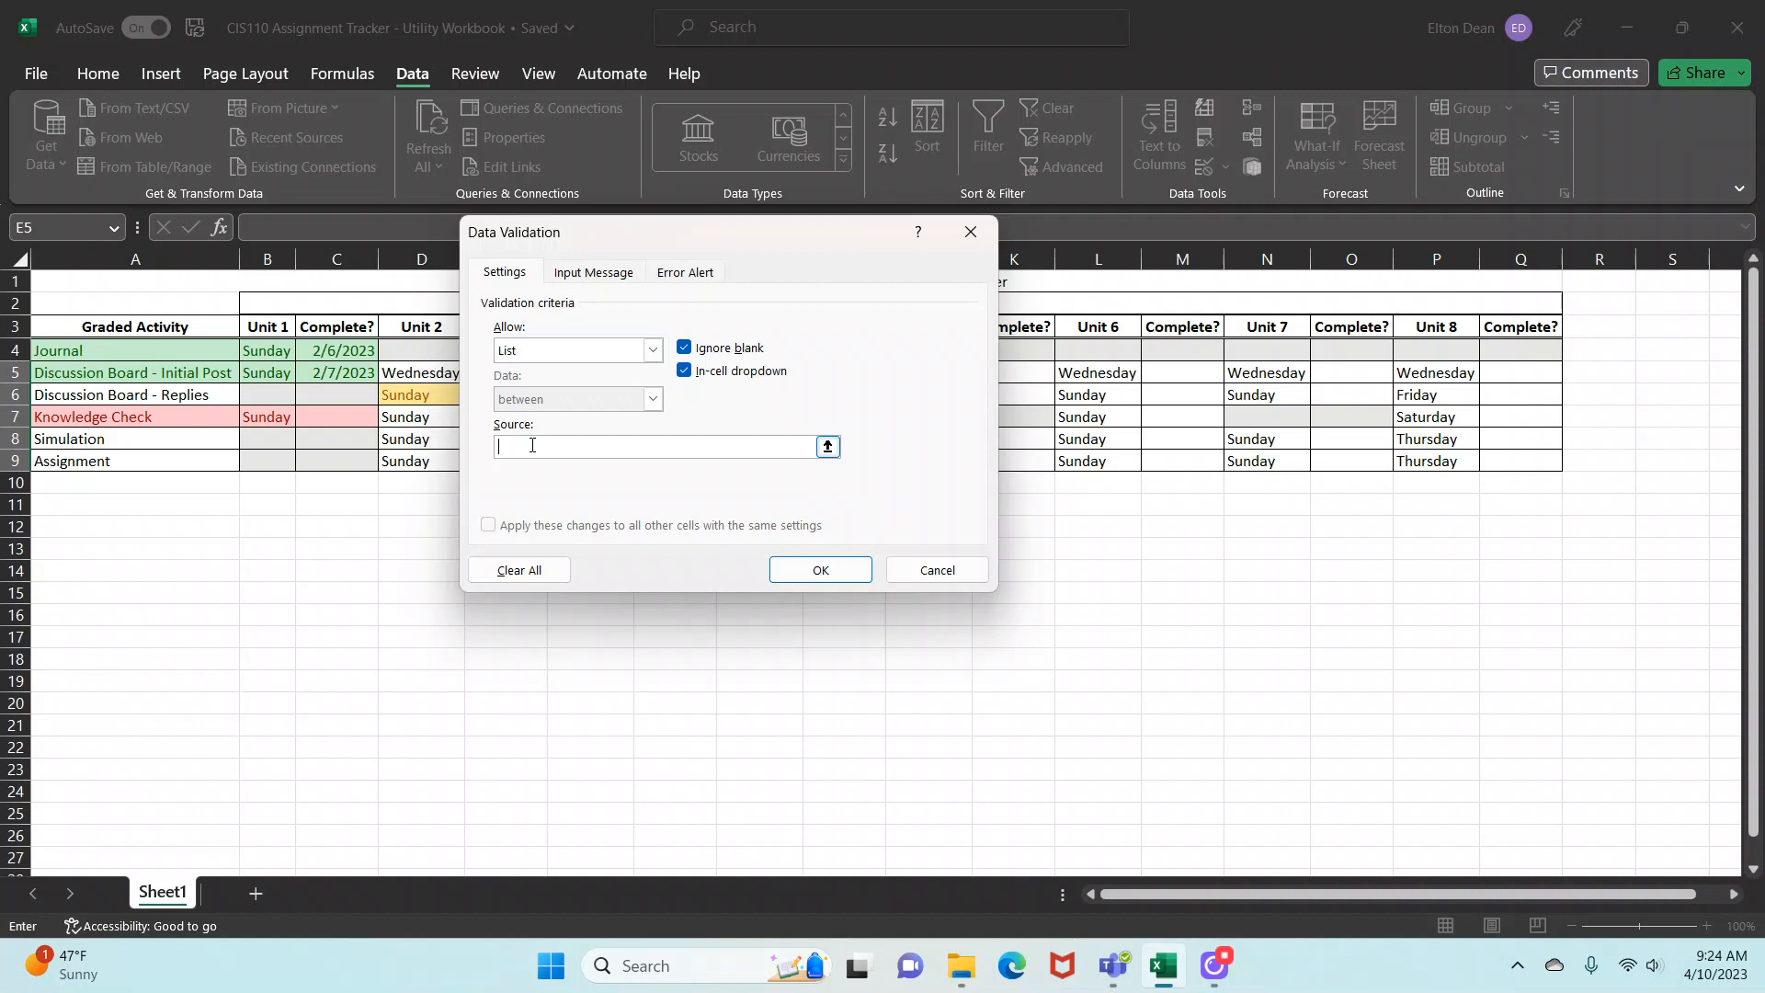
{"action": "type", "text": "Yes"}
{"action": "type", "text": "No"}
{"action": "left_click", "coordinate": [821, 571]}
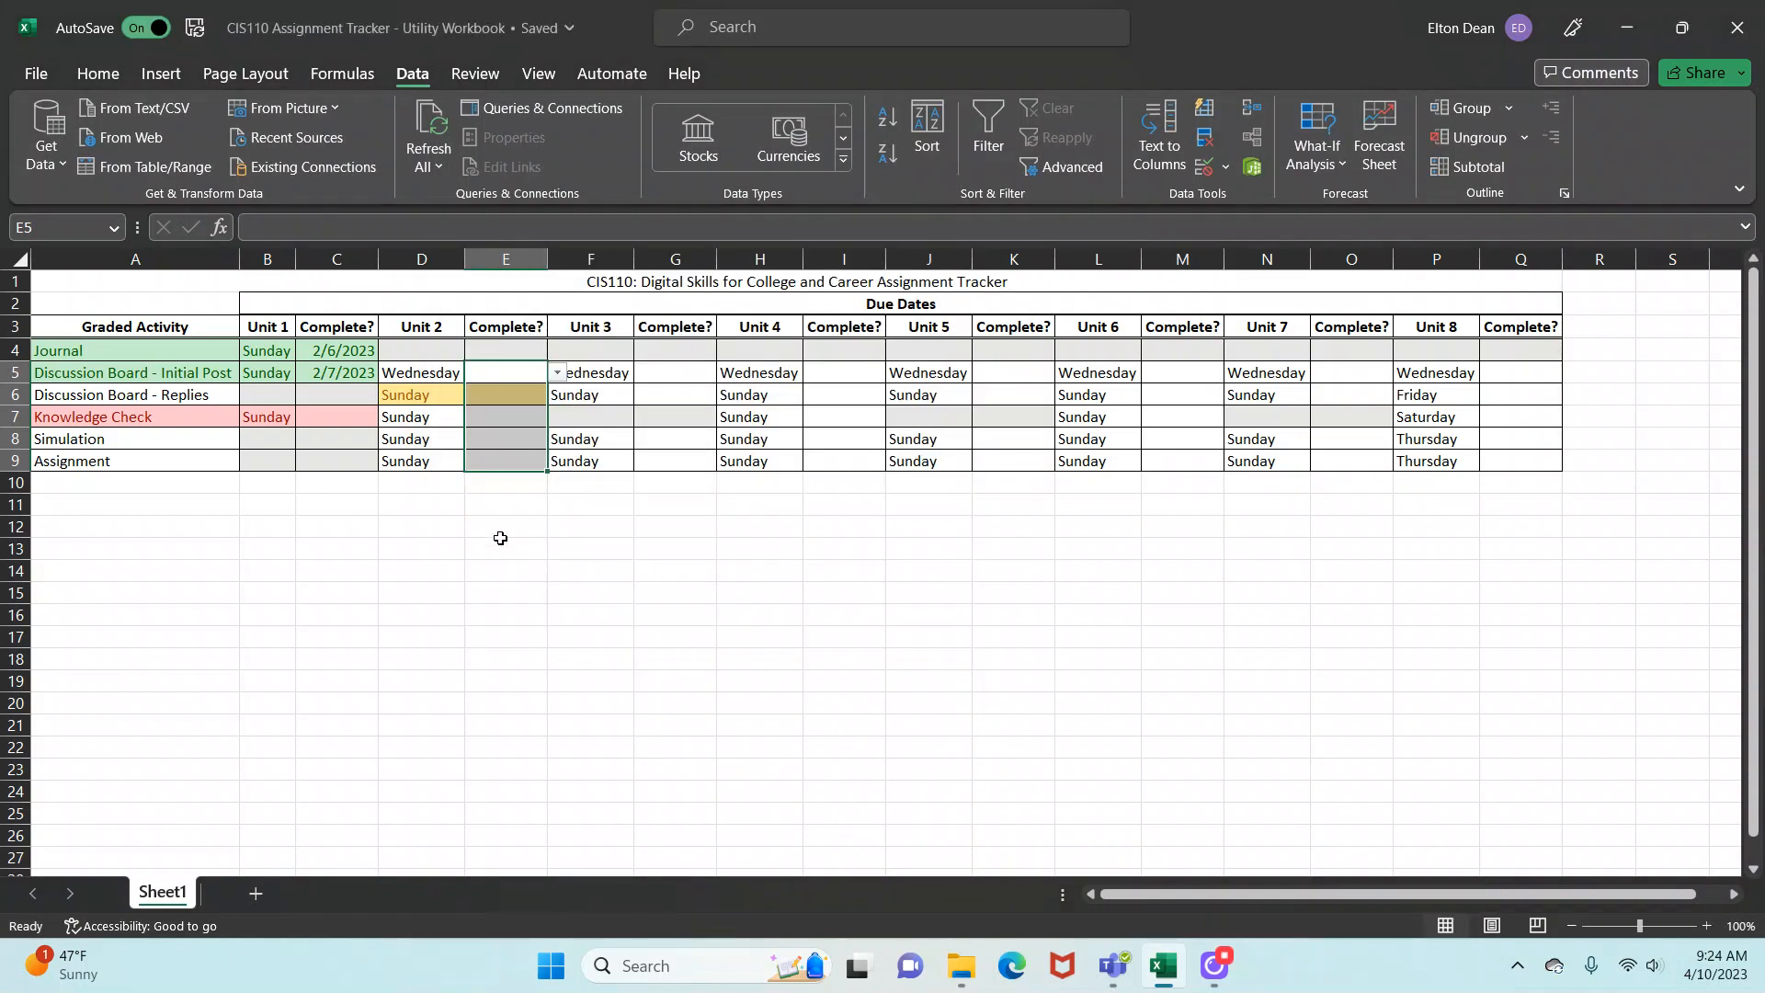
{"action": "left_click", "coordinate": [536, 571]}
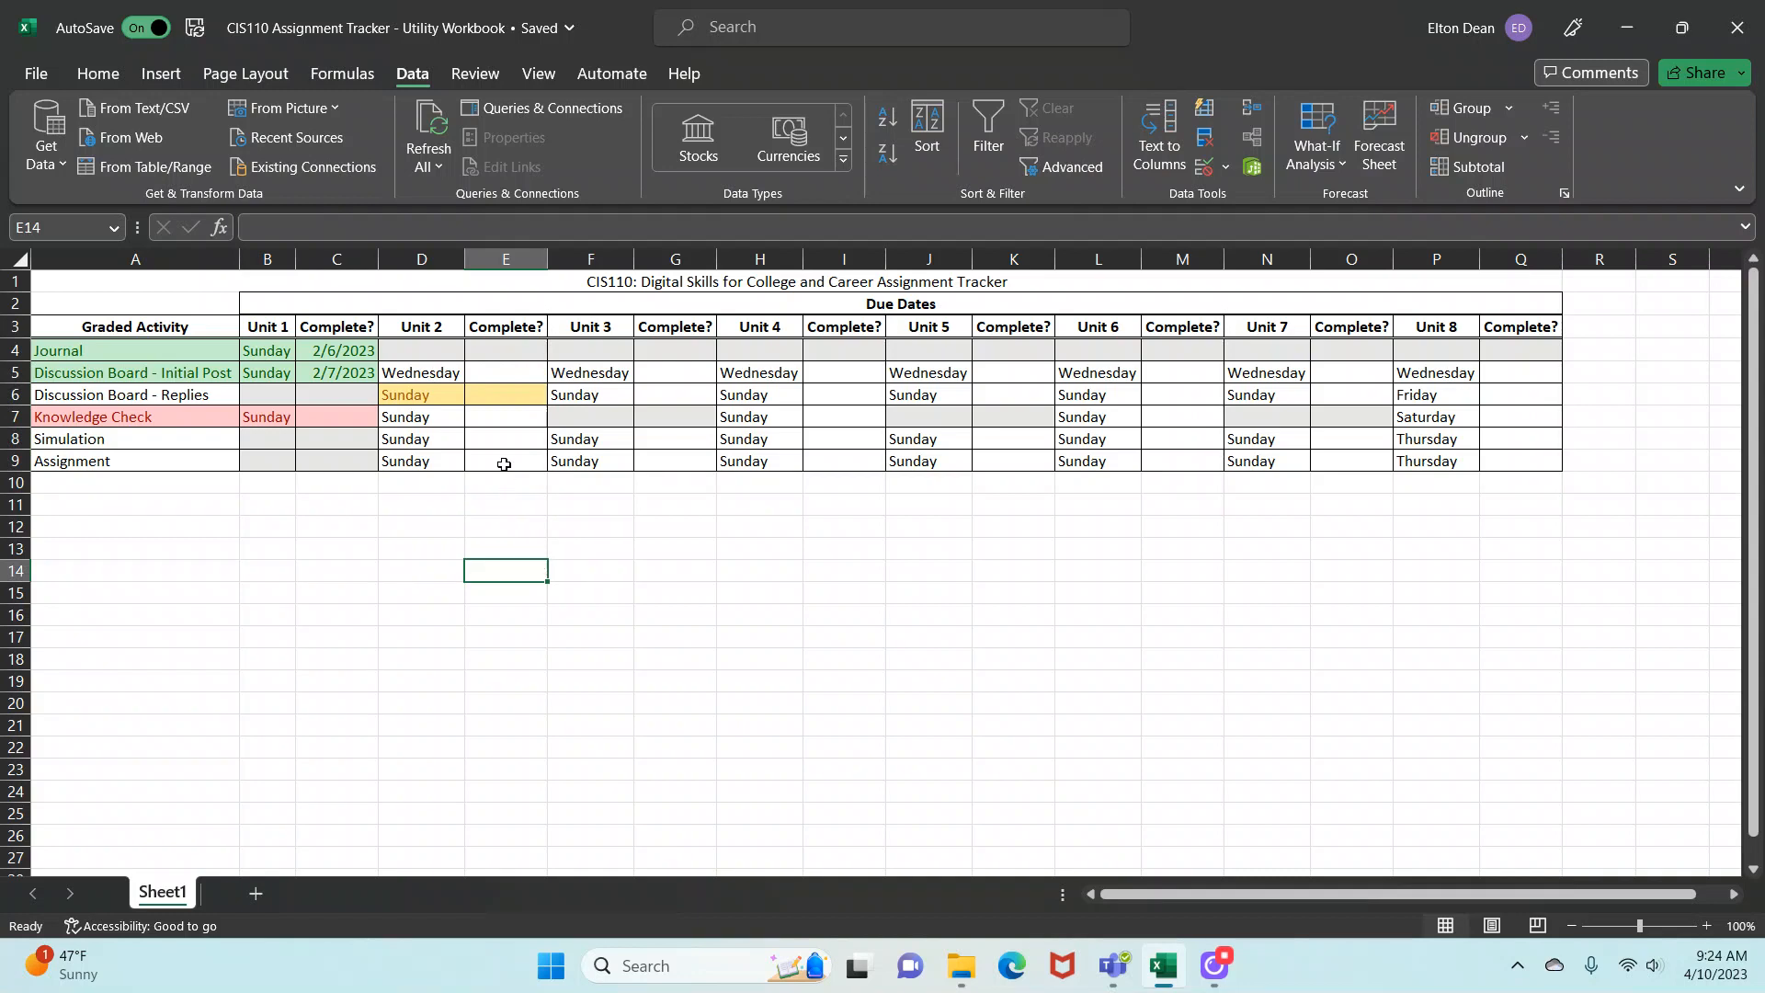
Choose No for the Unit 2 Discussion Board - Initial Post in E5 and Yes for the Replies in E6.
{"action": "left_click", "coordinate": [518, 372]}
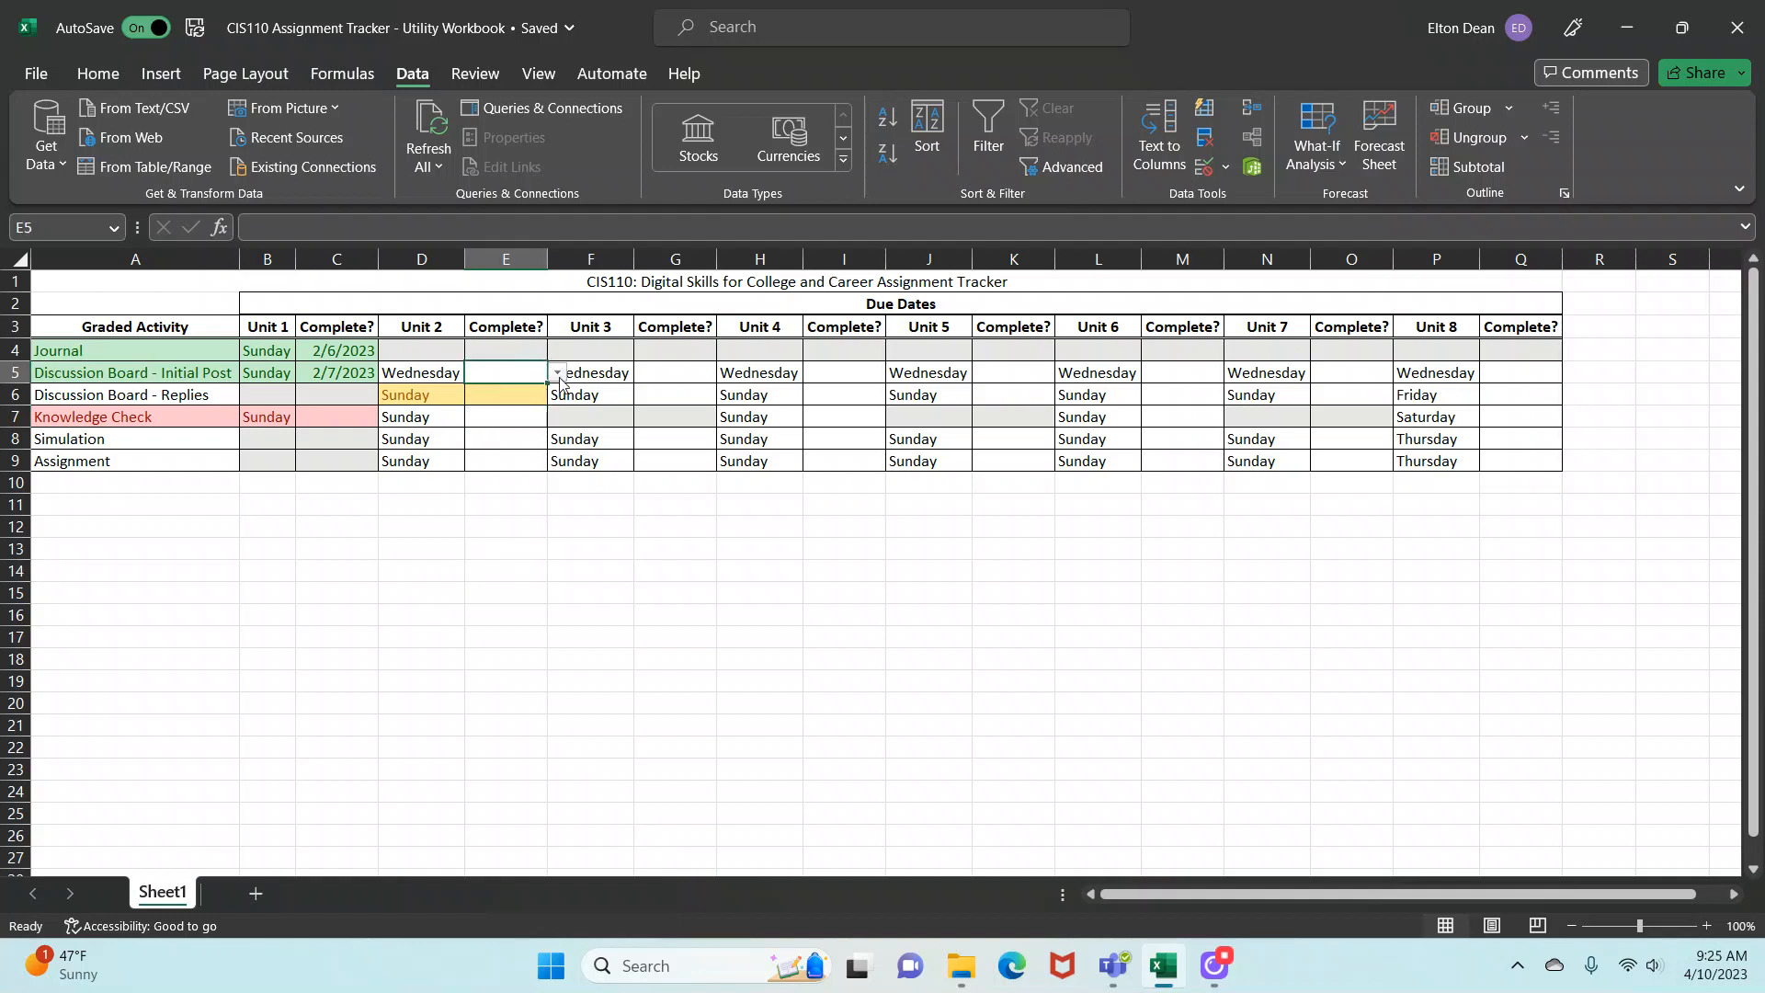
{"action": "left_click", "coordinate": [558, 375]}
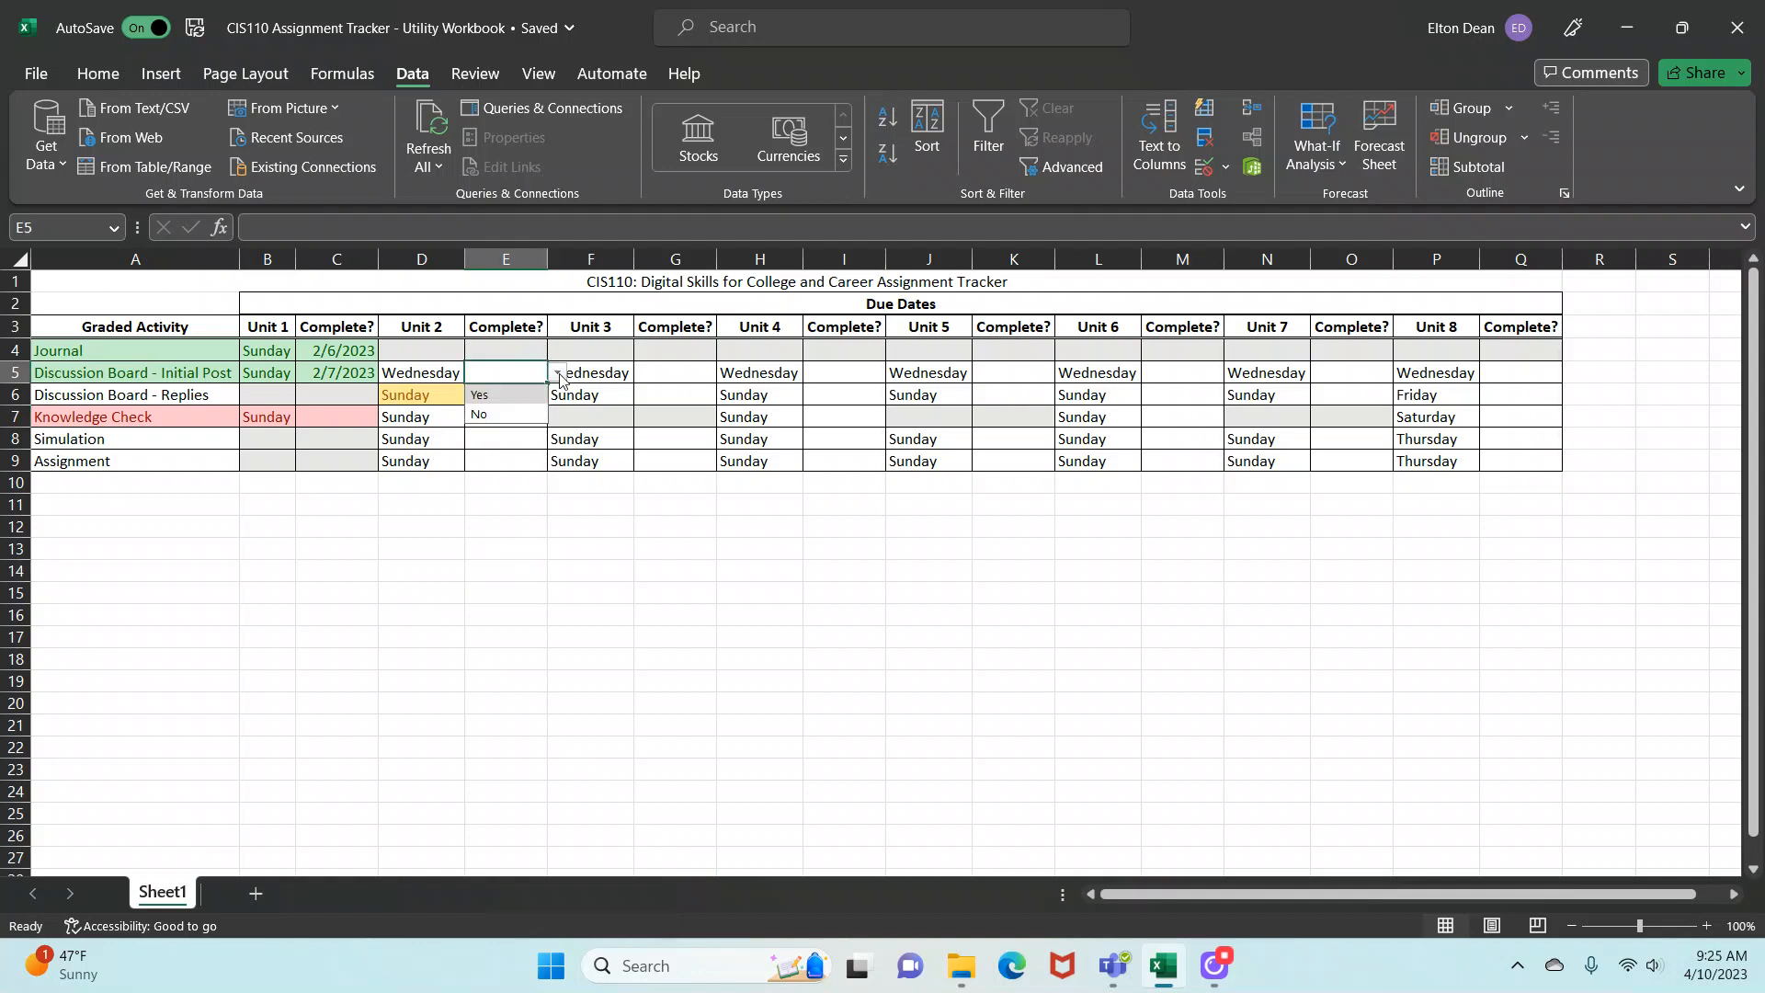
{"action": "left_click", "coordinate": [497, 415]}
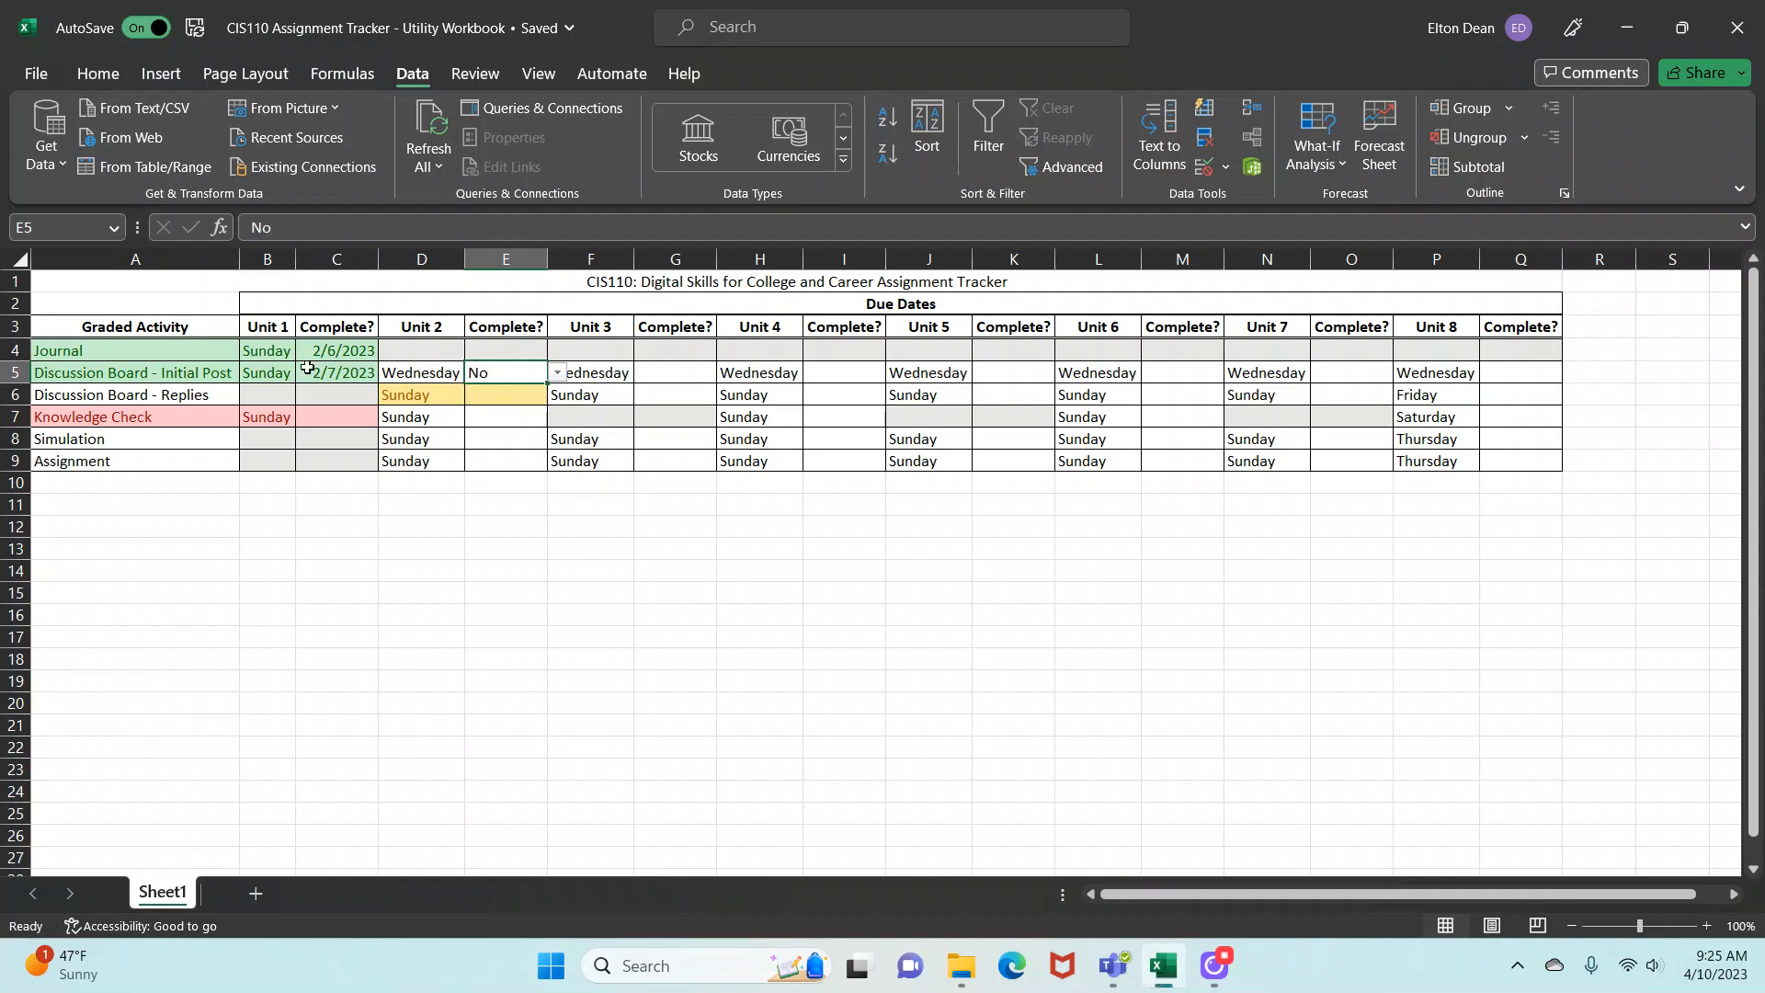
{"action": "left_click", "coordinate": [492, 393]}
{"action": "left_click", "coordinate": [558, 394]}
{"action": "left_click", "coordinate": [497, 417]}
{"action": "left_click", "coordinate": [487, 522]}
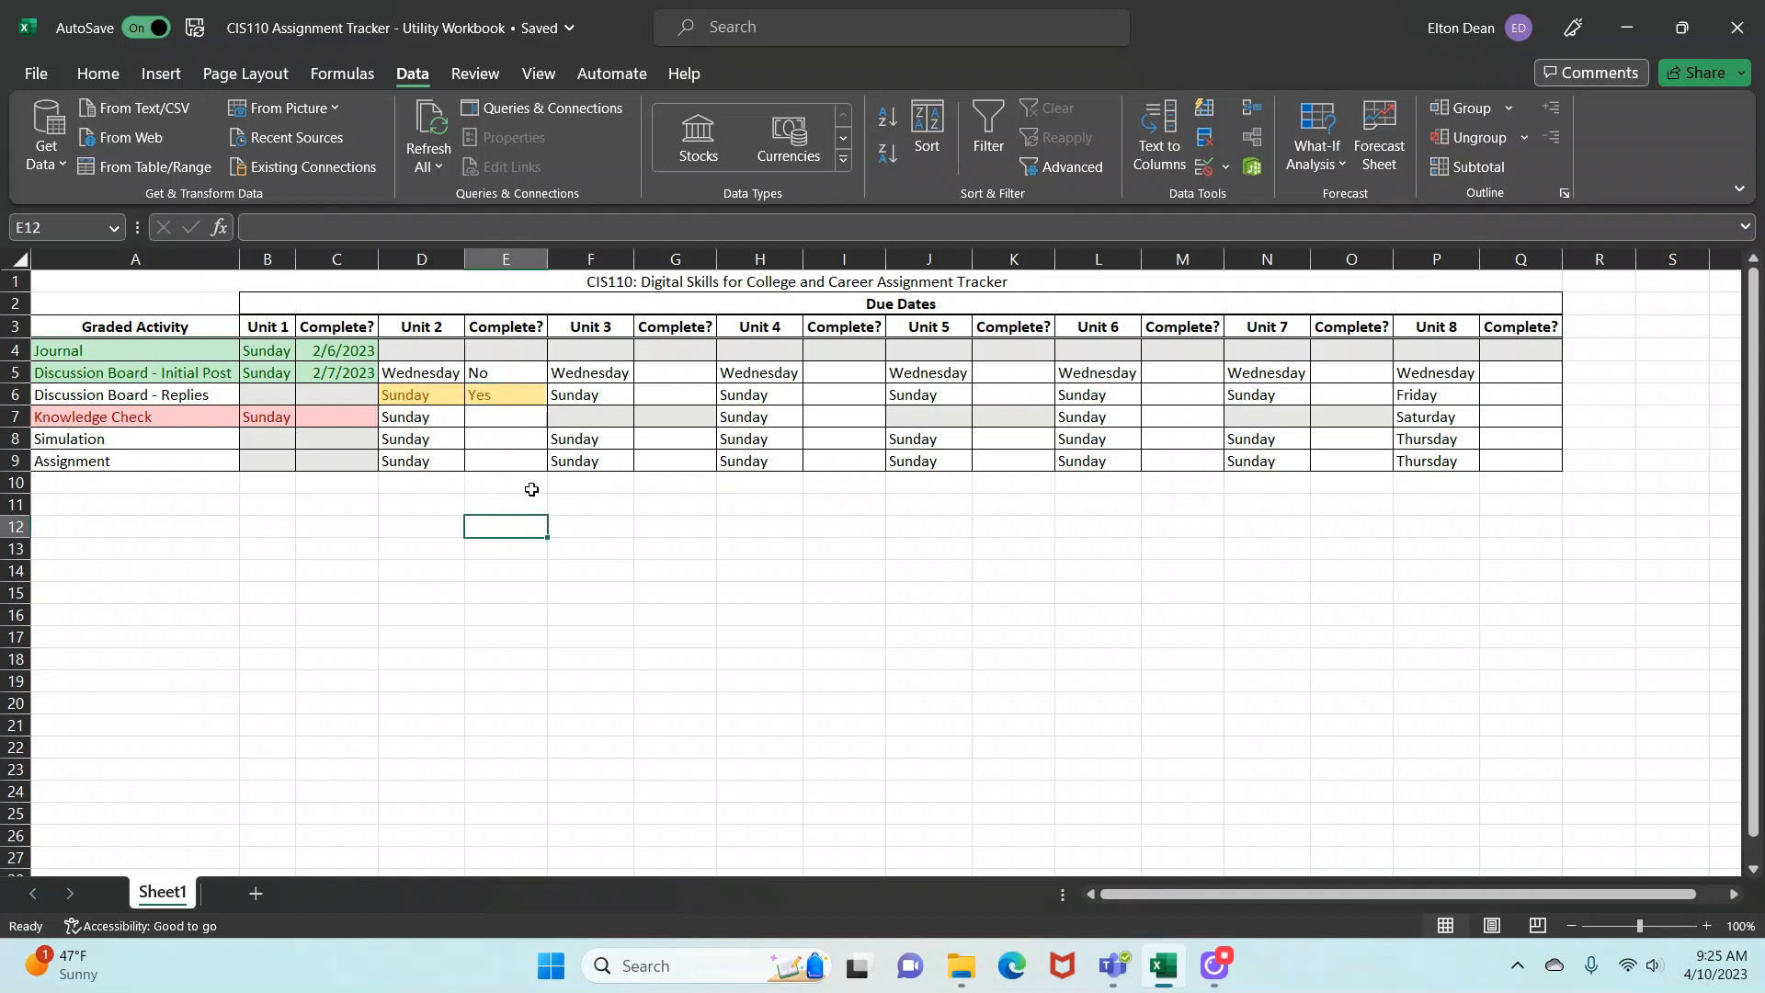
Copy the Unit 2 completion cell E5, including its drop-down list, to the Unit 3 completion cell G5.
{"action": "left_click", "coordinate": [500, 373]}
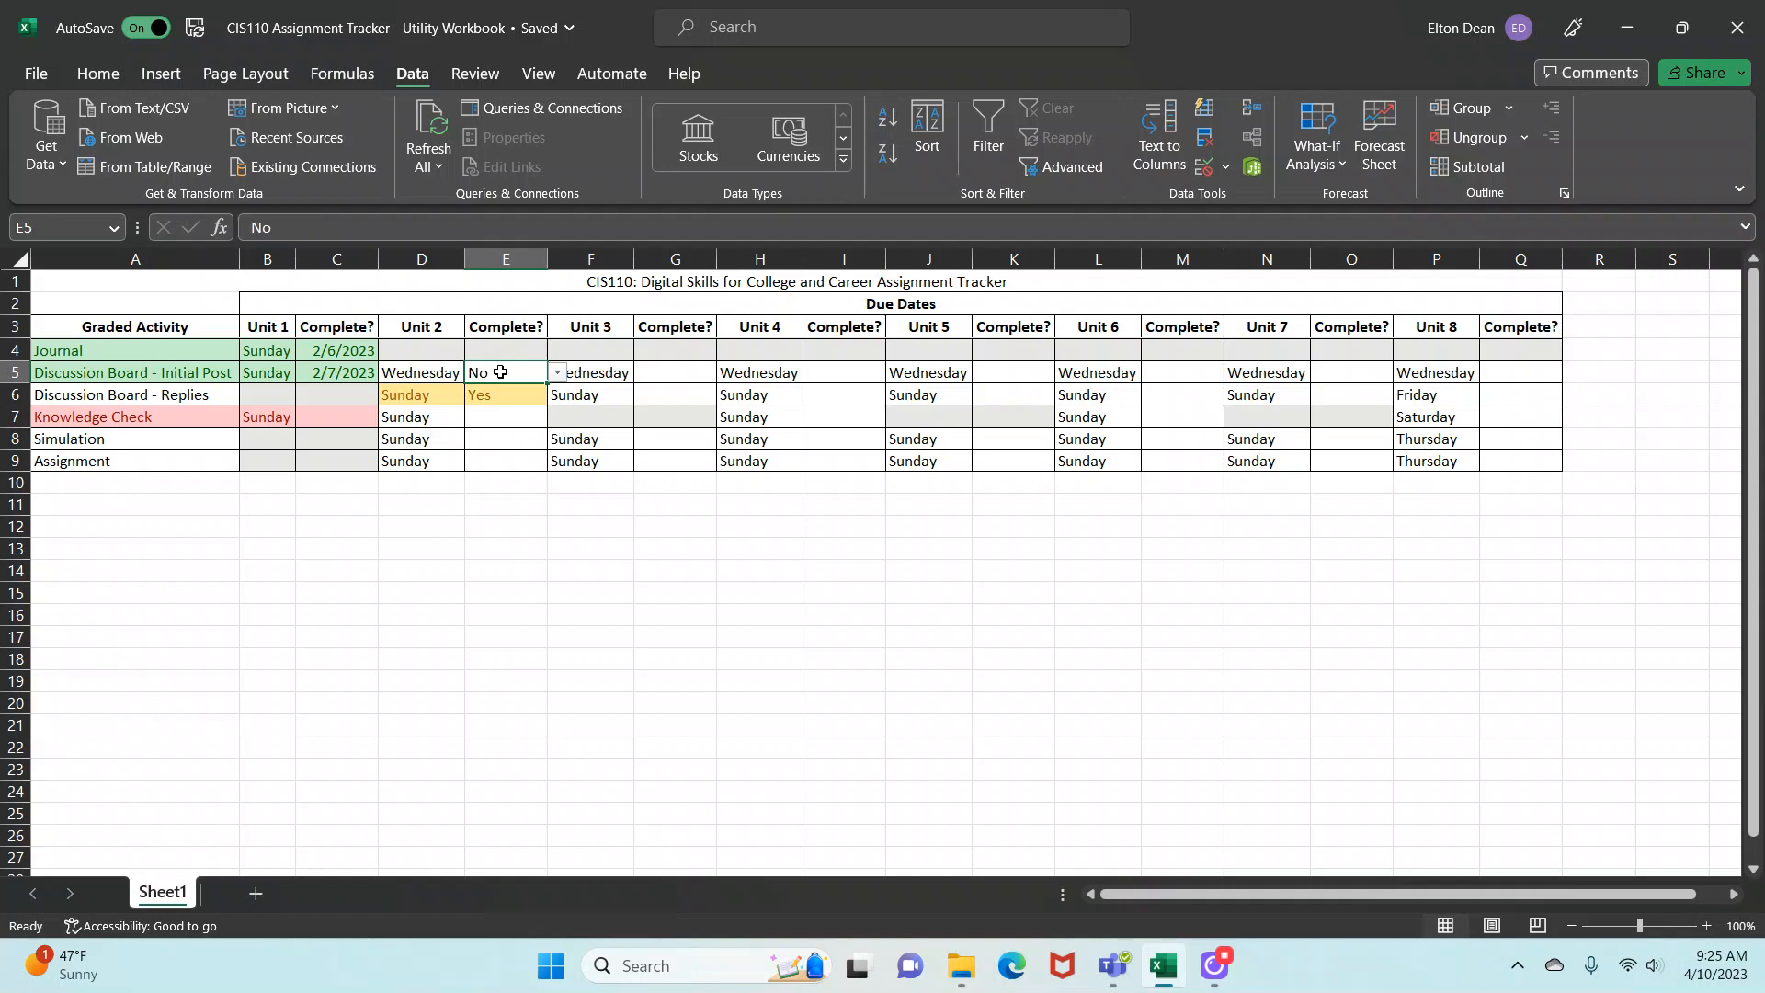
{"action": "key", "text": "ctrl+c"}
{"action": "left_click", "coordinate": [659, 371]}
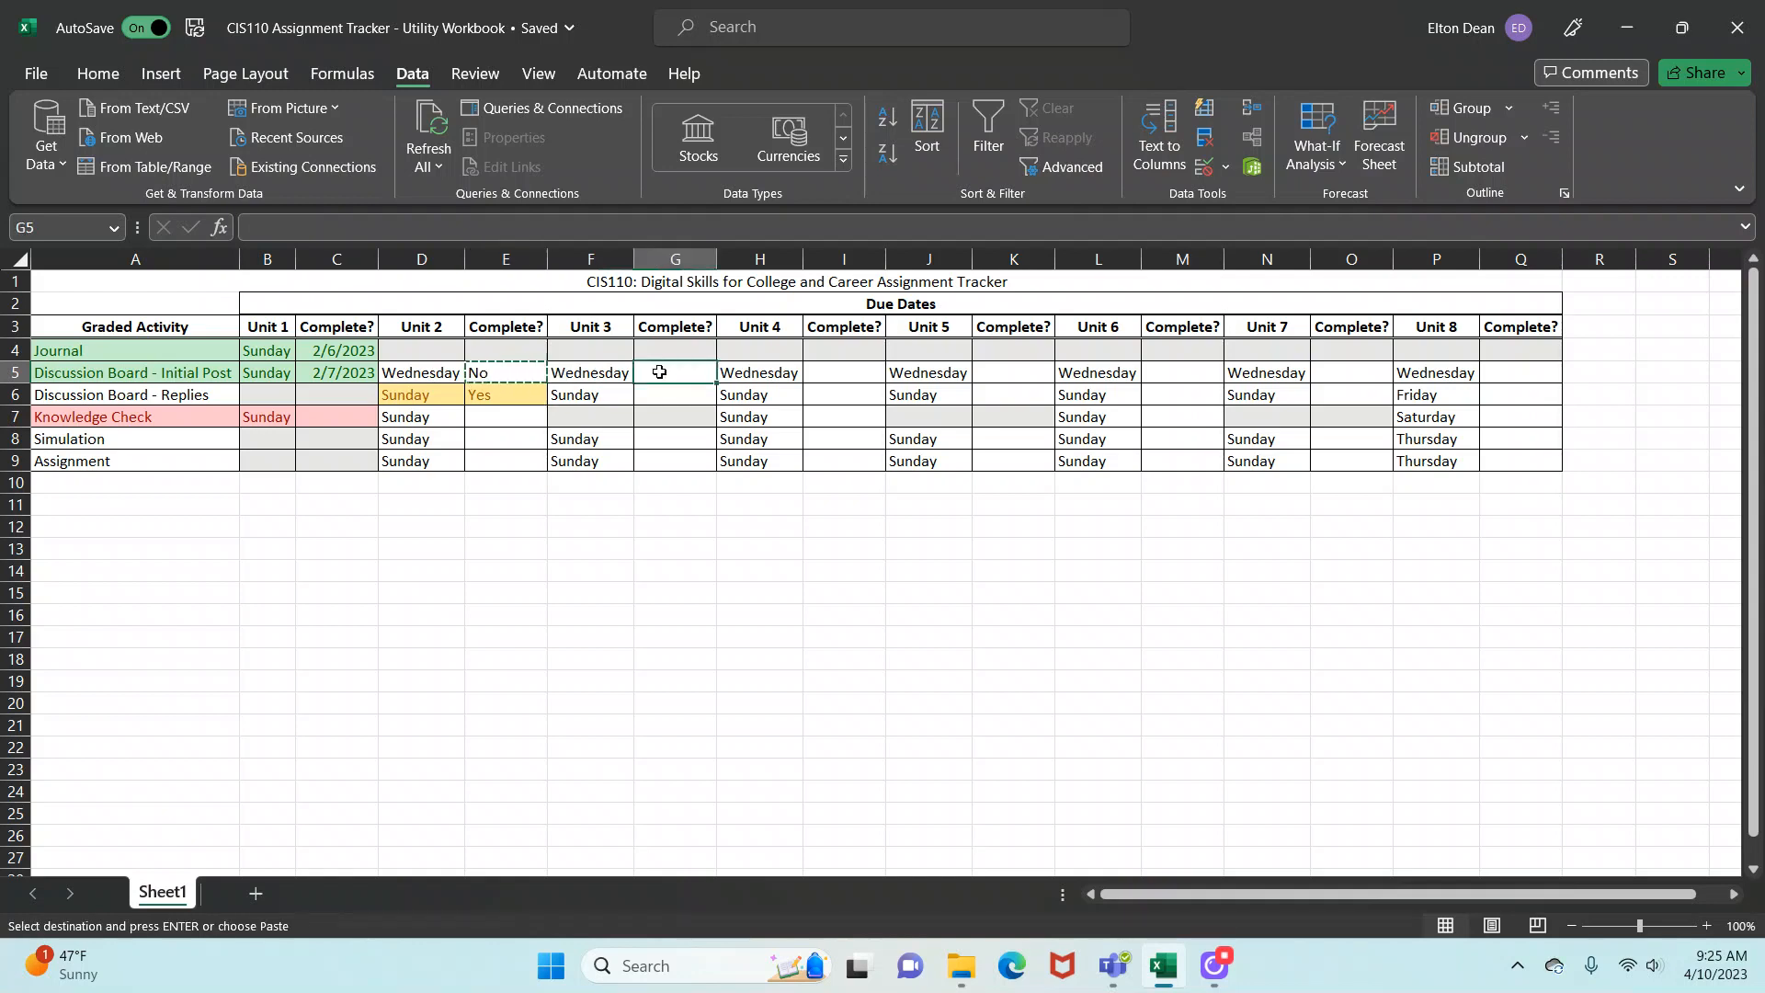
{"action": "key", "text": "ctrl+v"}
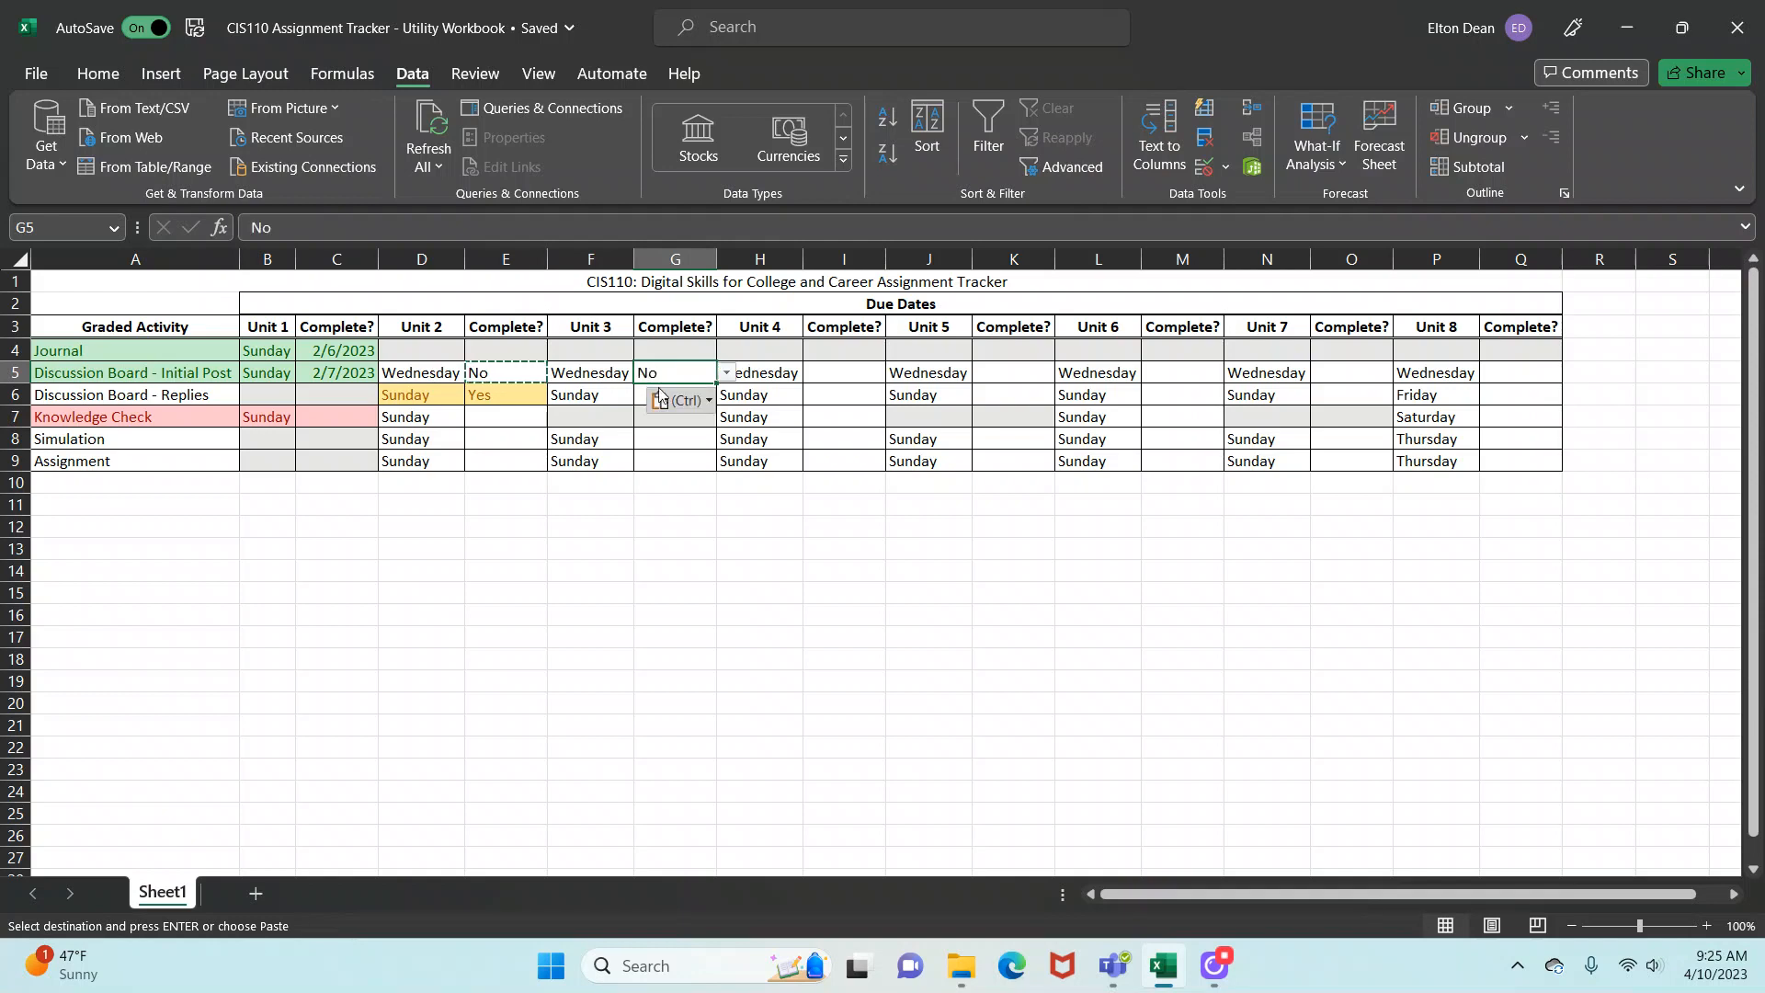
{"action": "left_click", "coordinate": [688, 504]}
{"action": "left_click", "coordinate": [696, 371]}
{"action": "left_click", "coordinate": [670, 520]}
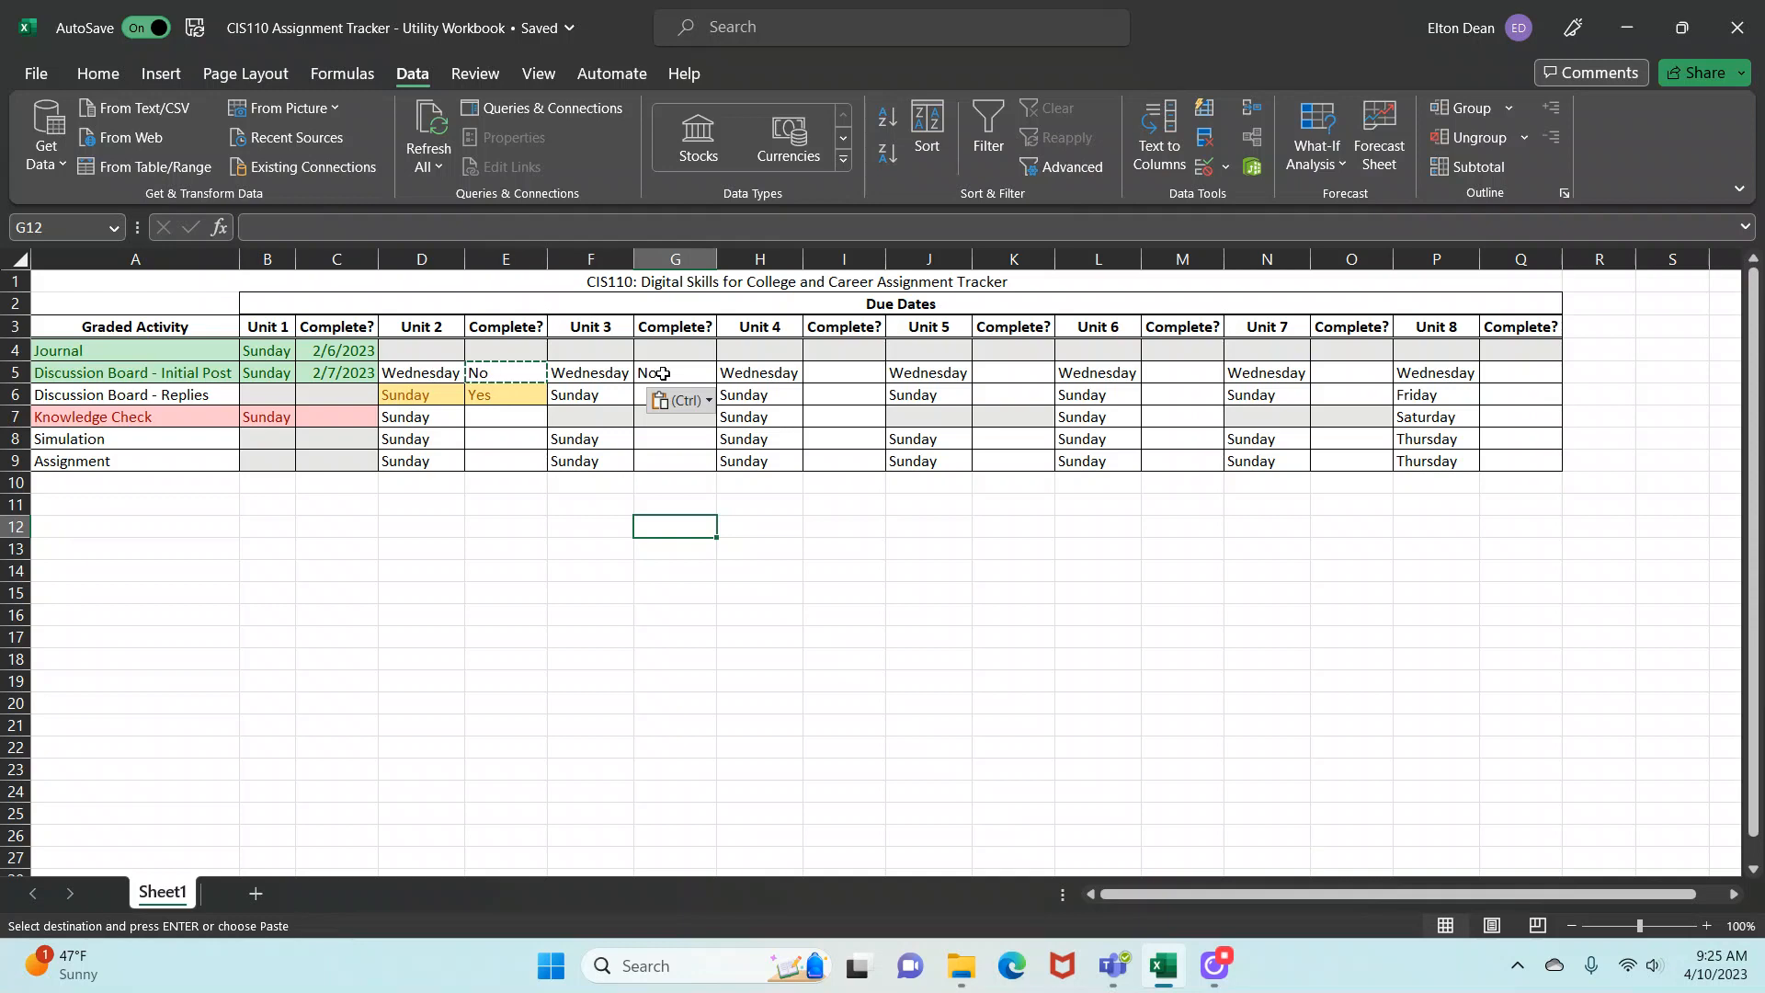
{"action": "double_click", "coordinate": [686, 525]}
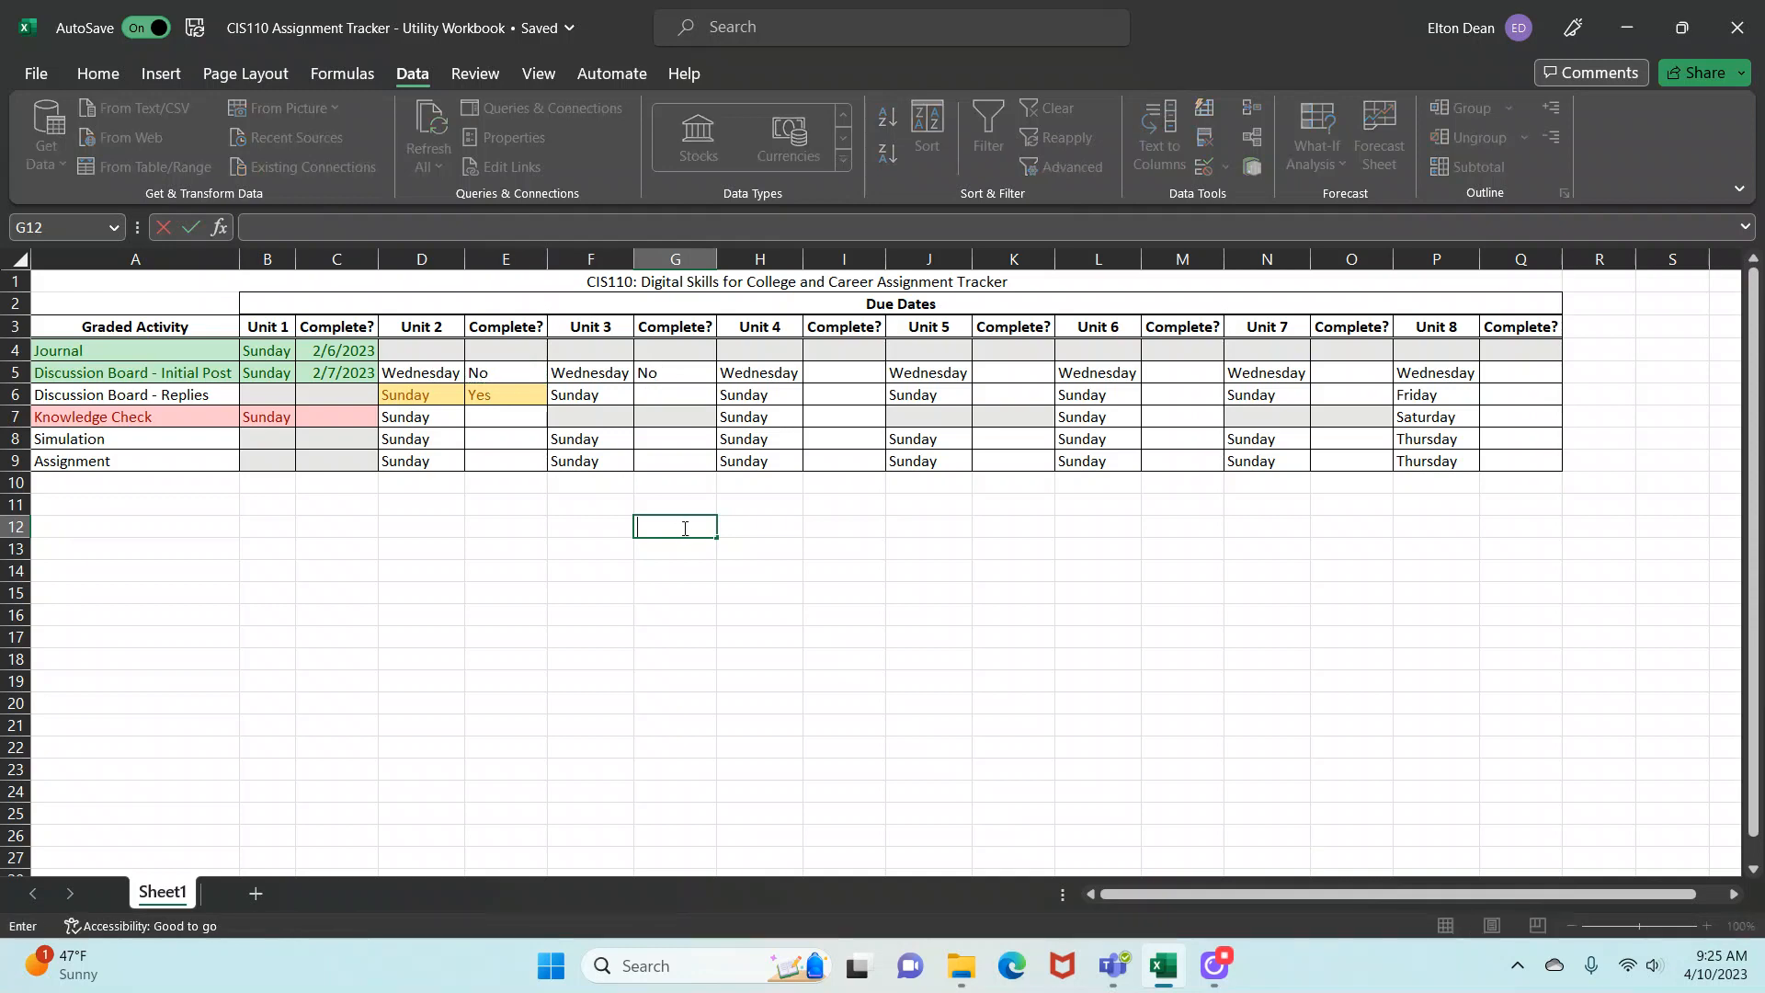
Choose Yes from the drop-down list for the Unit 3 Discussion Board - Initial Post completion in G5.
{"action": "left_click", "coordinate": [680, 374]}
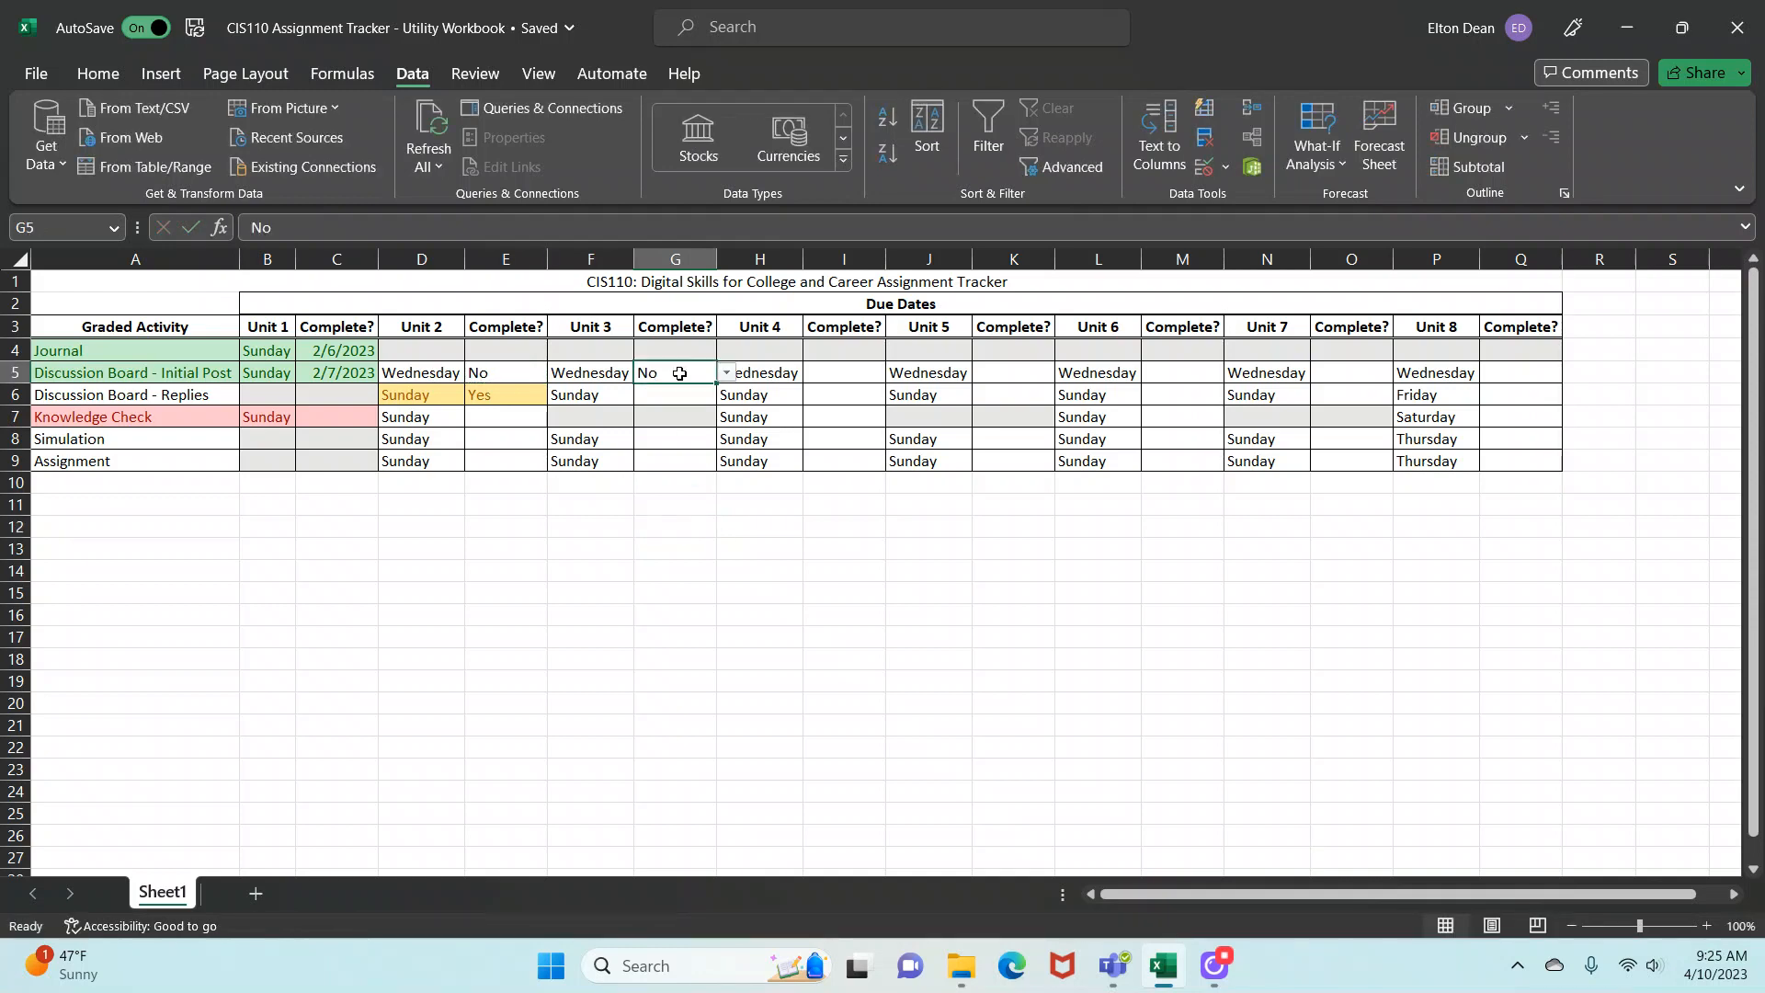
{"action": "left_click", "coordinate": [727, 376]}
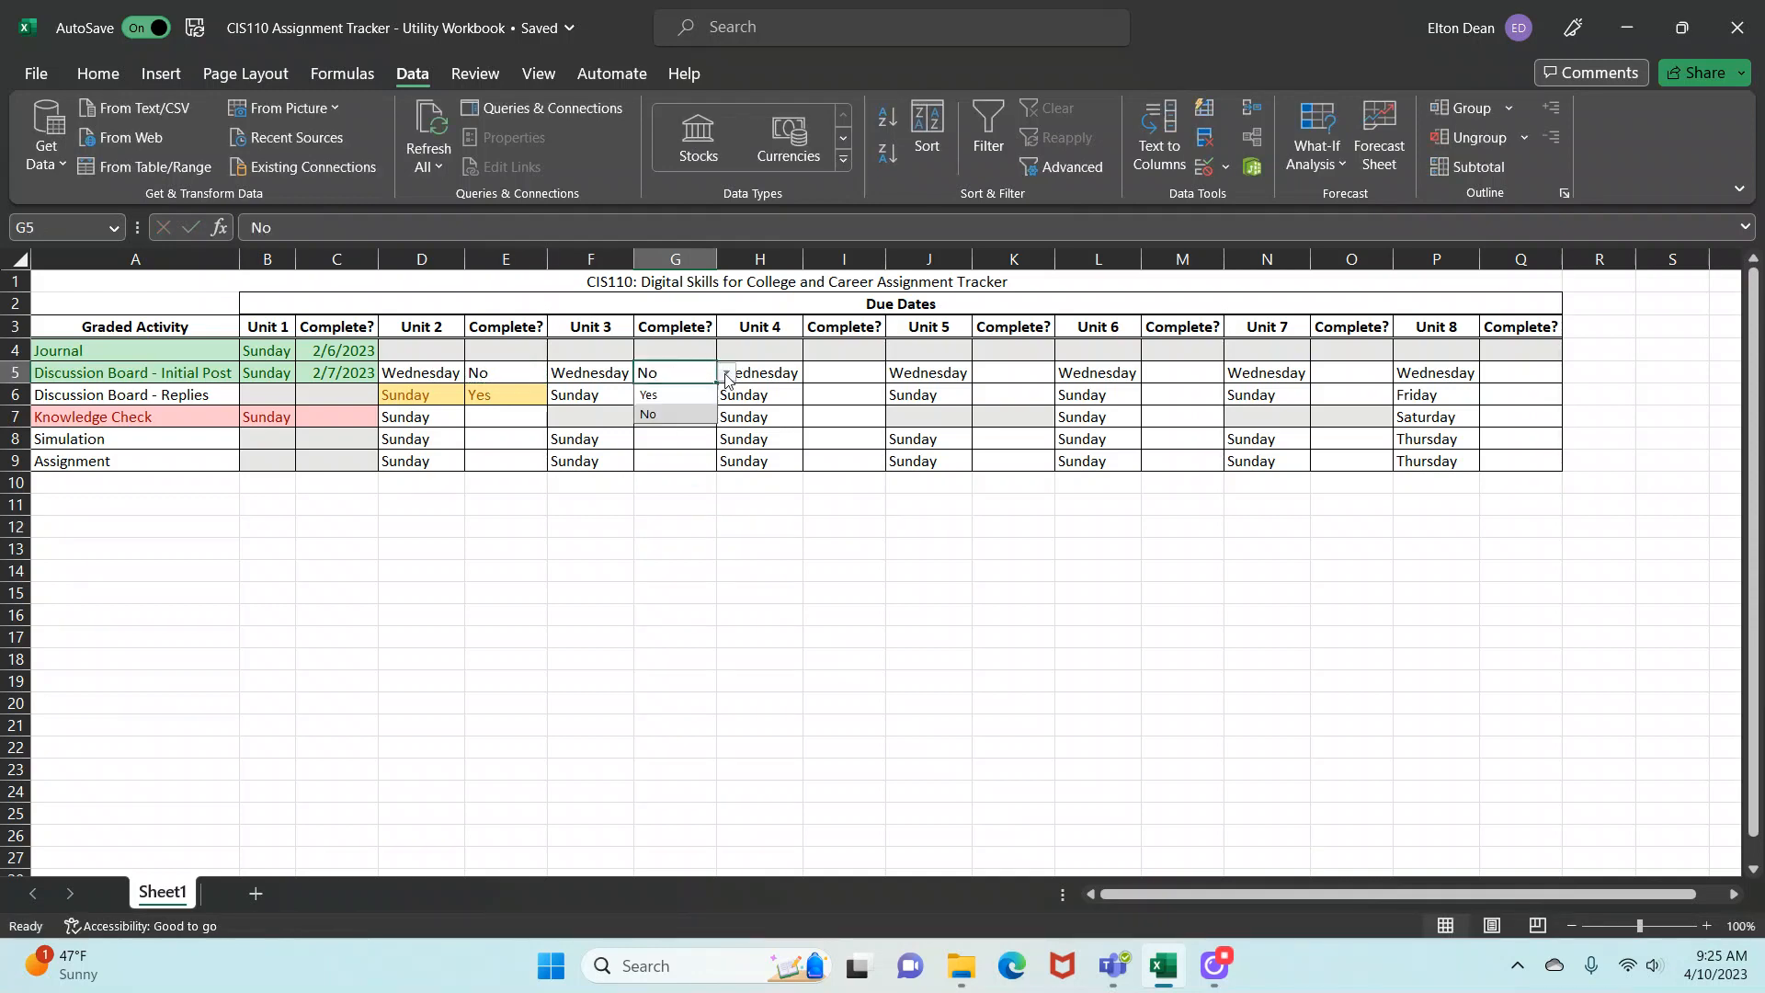
{"action": "left_click", "coordinate": [659, 395]}
{"action": "left_click", "coordinate": [652, 506]}
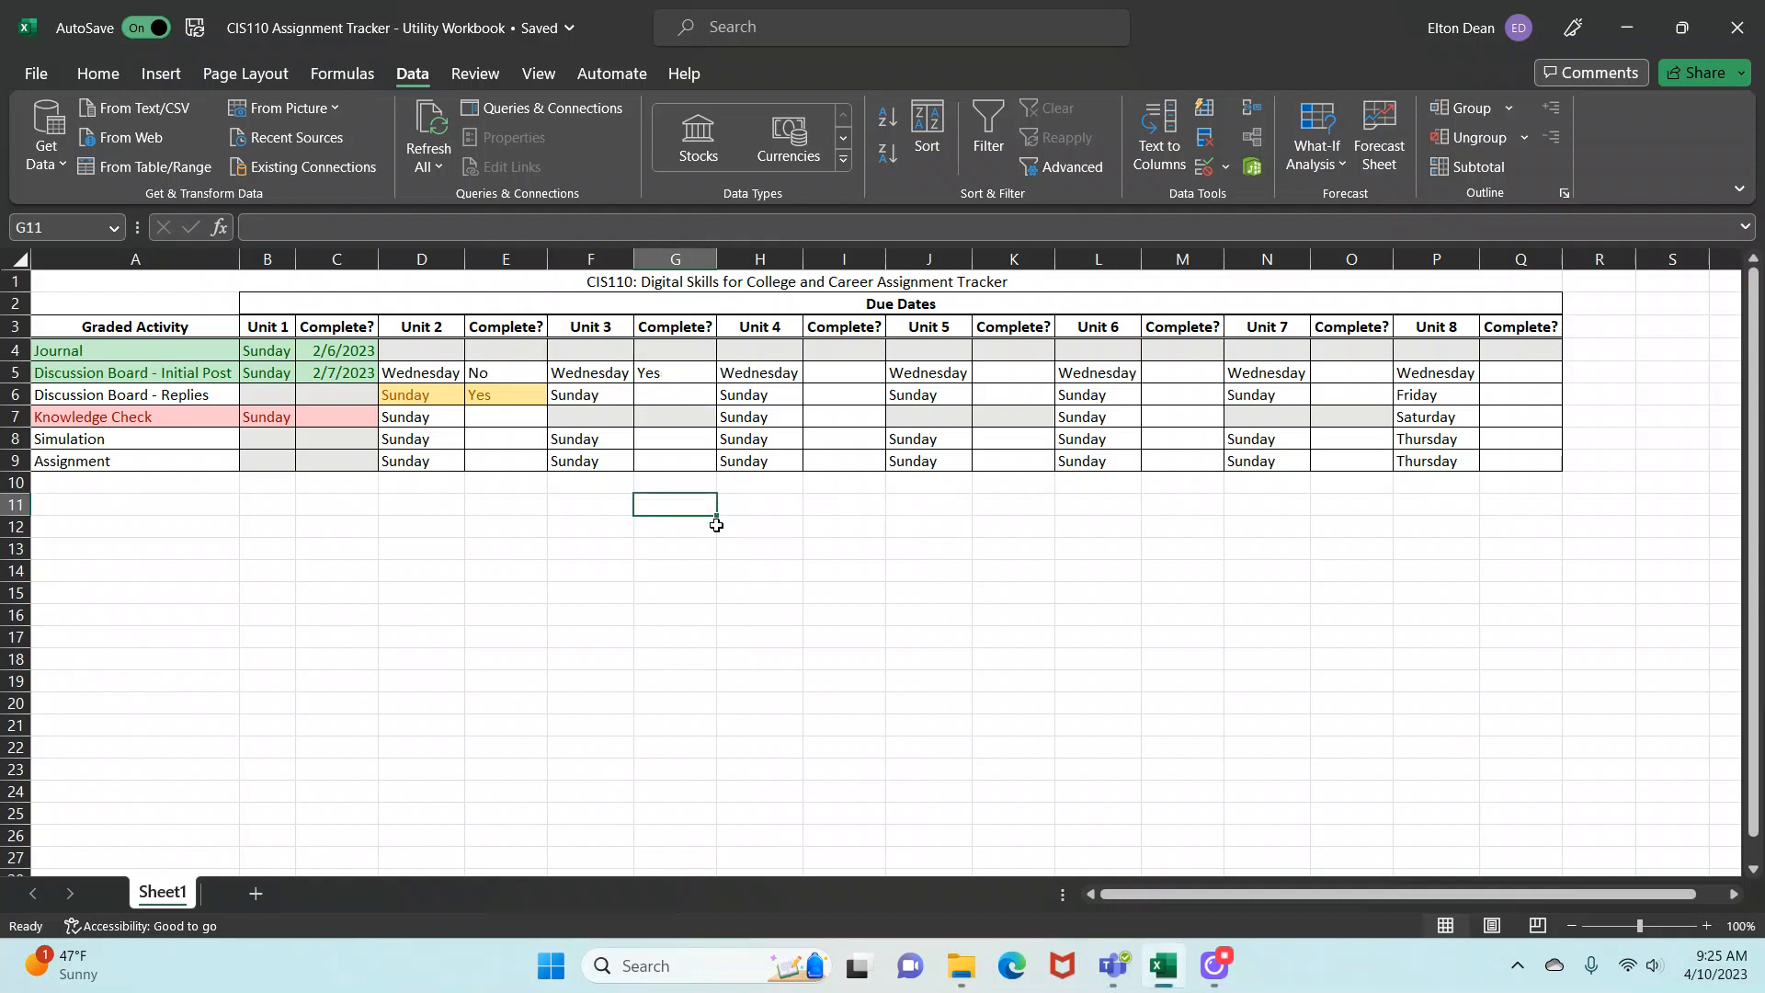